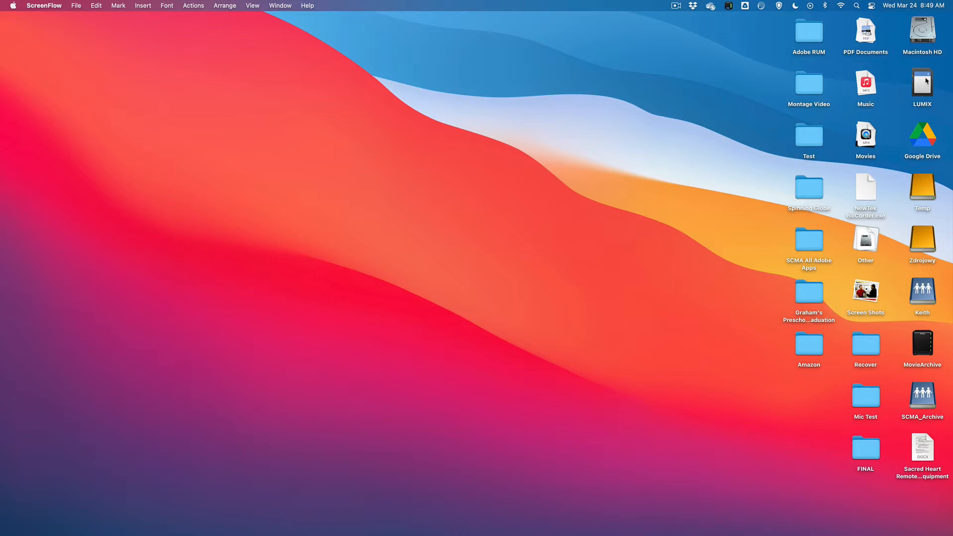
# Open the 100_PANA folder inside DCIM on the LUMIX card to reach the camera clips
pyautogui.doubleClick(920, 94)
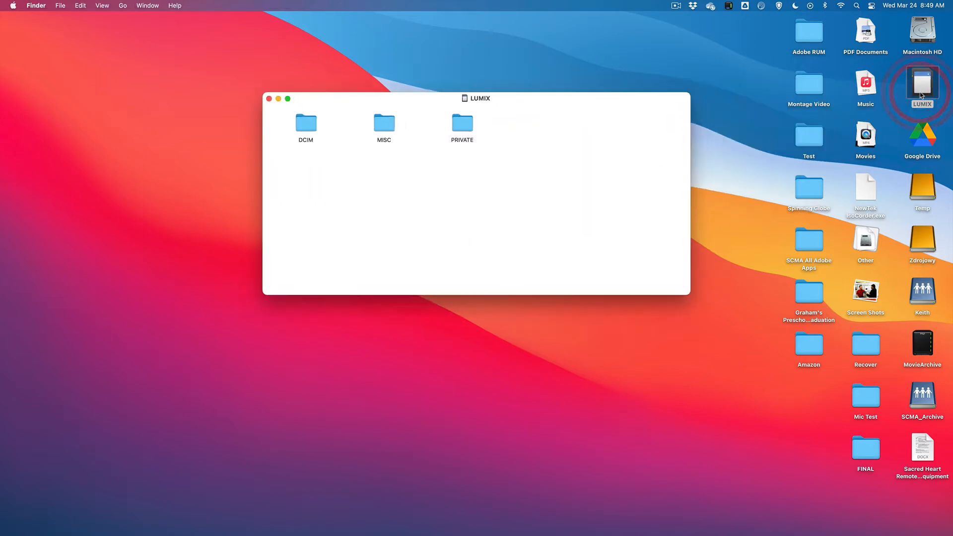
pyautogui.doubleClick(304, 133)
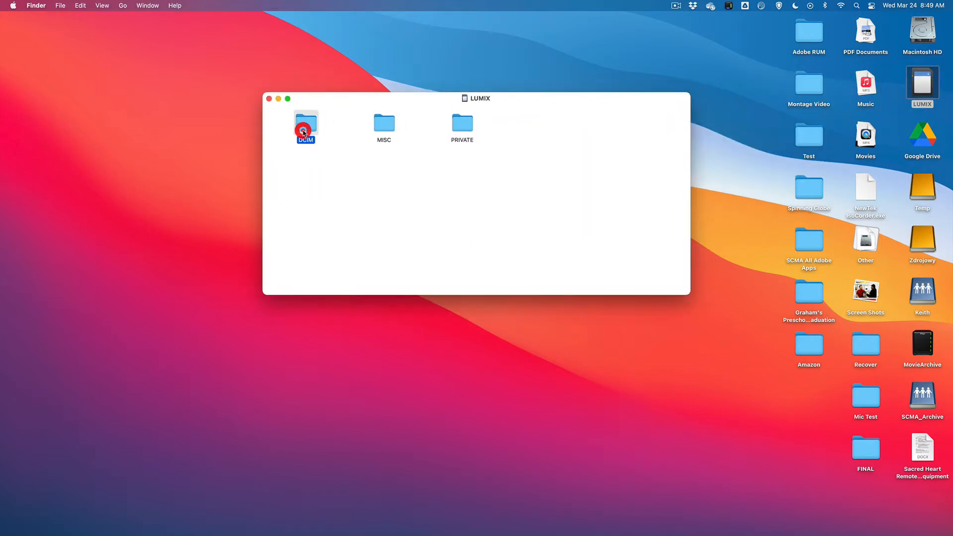
pyautogui.click(417, 126)
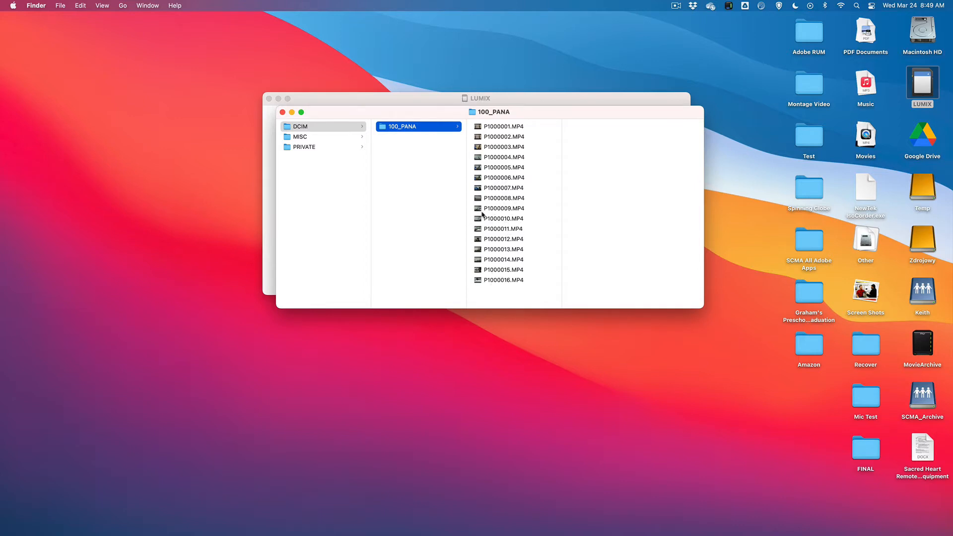
# Create a new folder named Montage on the Temp drive
pyautogui.doubleClick(923, 192)
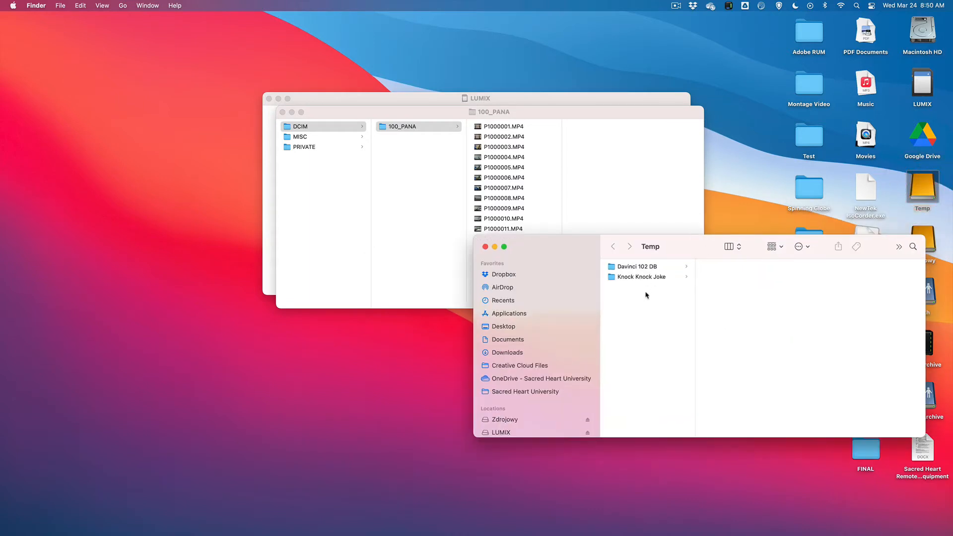
pyautogui.rightClick(624, 297)
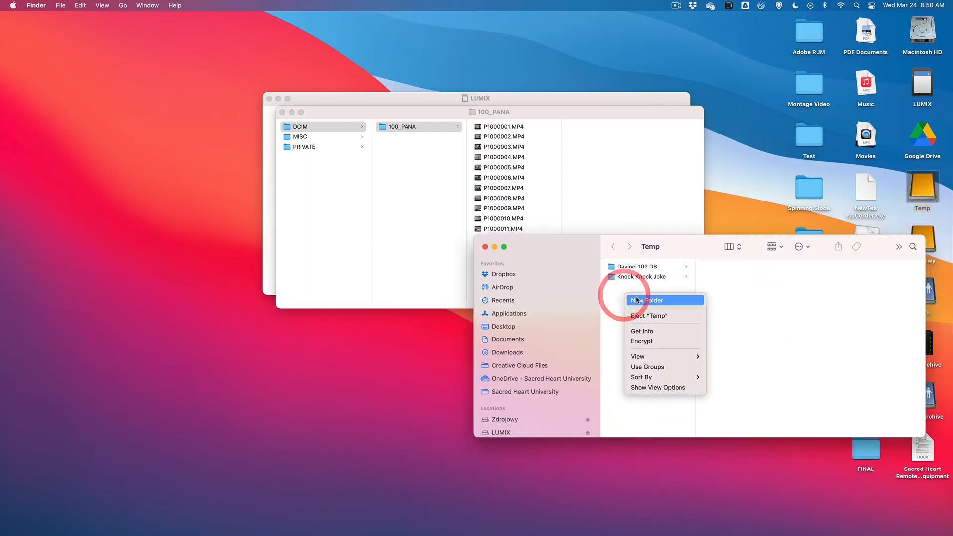
pyautogui.click(635, 298)
pyautogui.write('Montage')
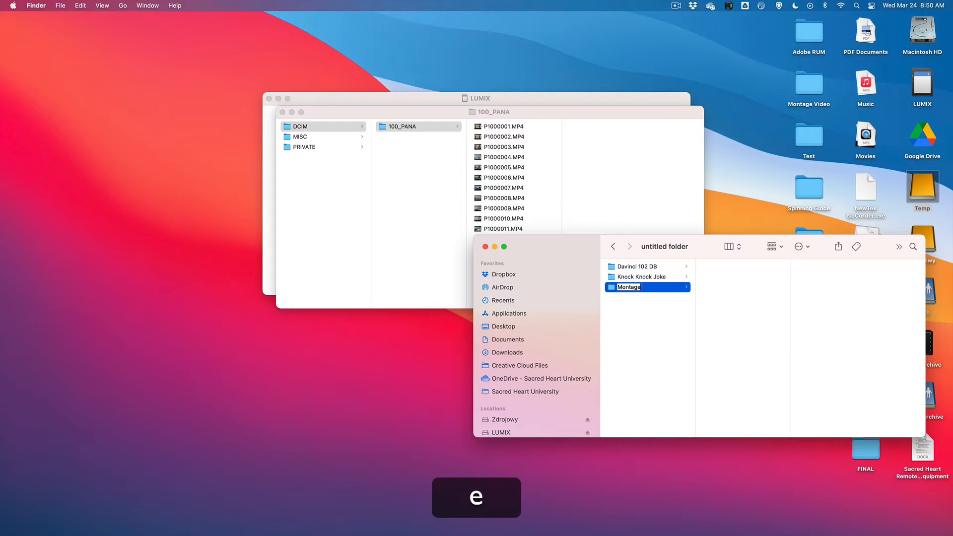
pyautogui.press('Return')
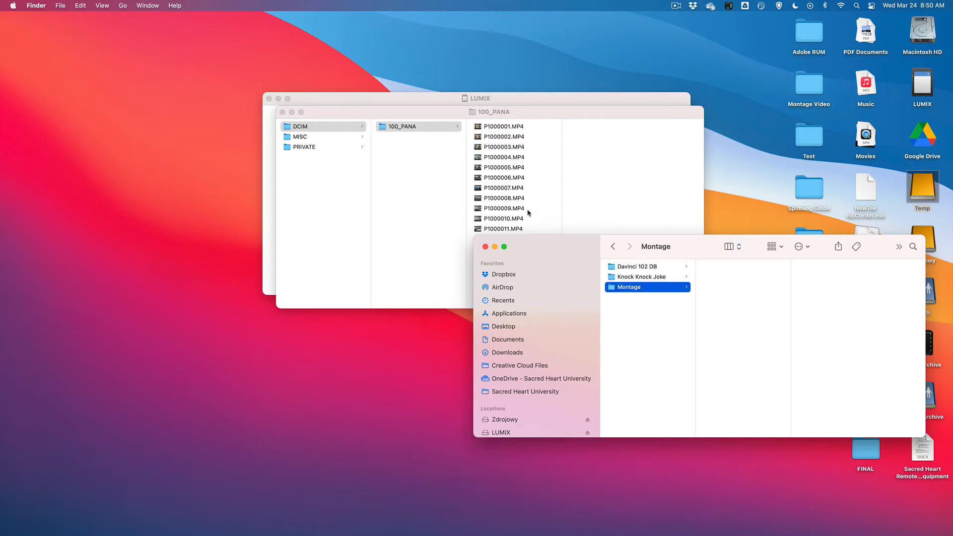
# Copy clips P1000009.MP4 through P1000016.MP4 from the 100_PANA folder into the Montage folder on Temp
pyautogui.moveTo(571, 247); pyautogui.dragTo(536, 324)
pyautogui.click(501, 213)
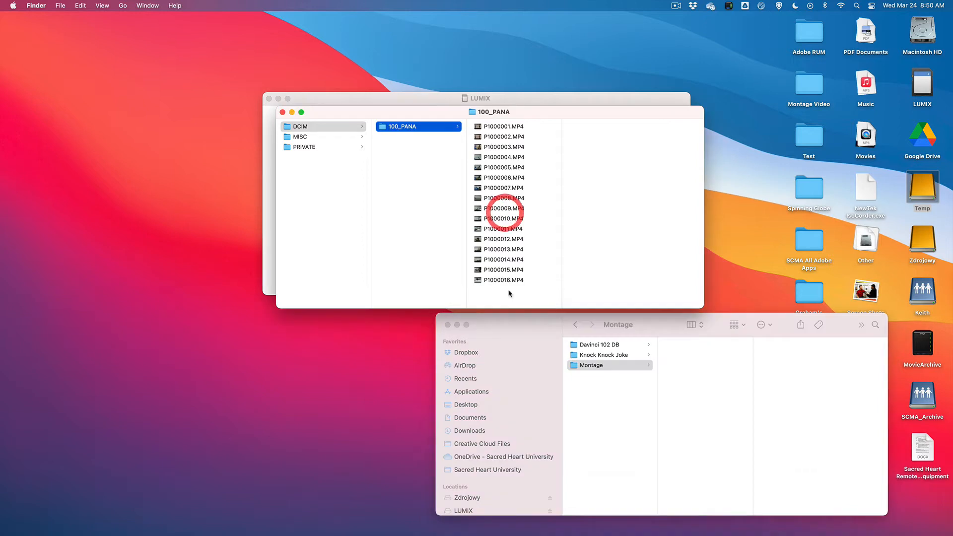
pyautogui.moveTo(516, 292); pyautogui.dragTo(686, 362)
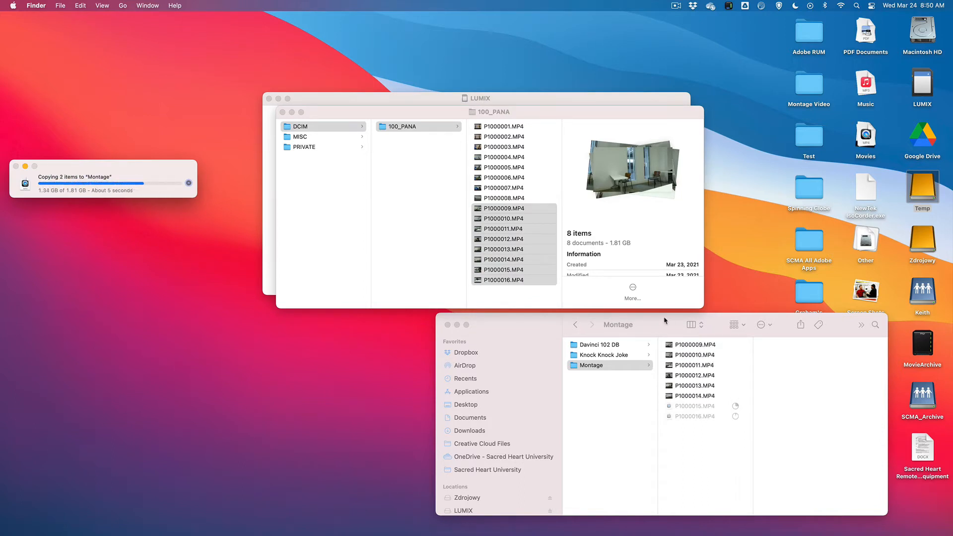
# Add the music file bensound-evolution.mp3 to the Montage folder alongside the copied clips
pyautogui.moveTo(665, 321); pyautogui.dragTo(669, 243)
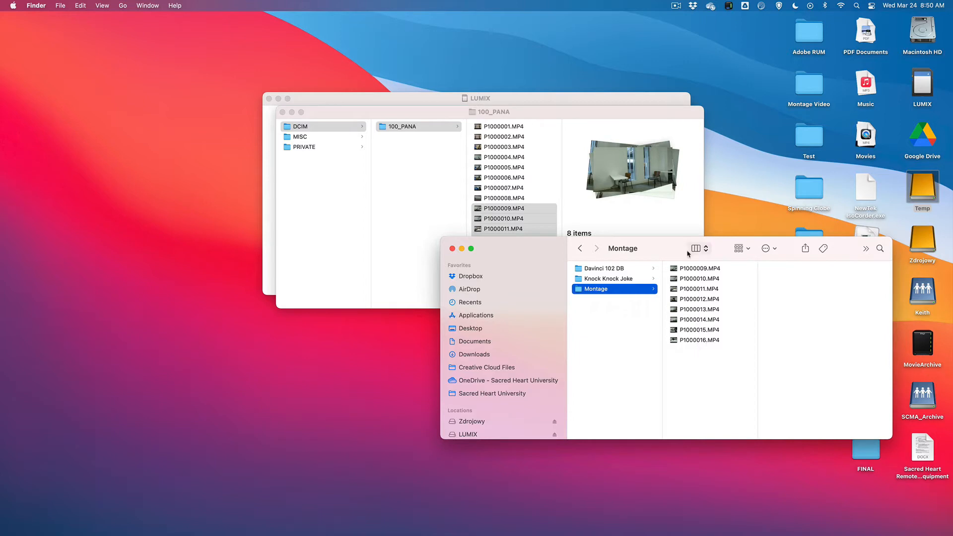
pyautogui.rightClick(692, 358)
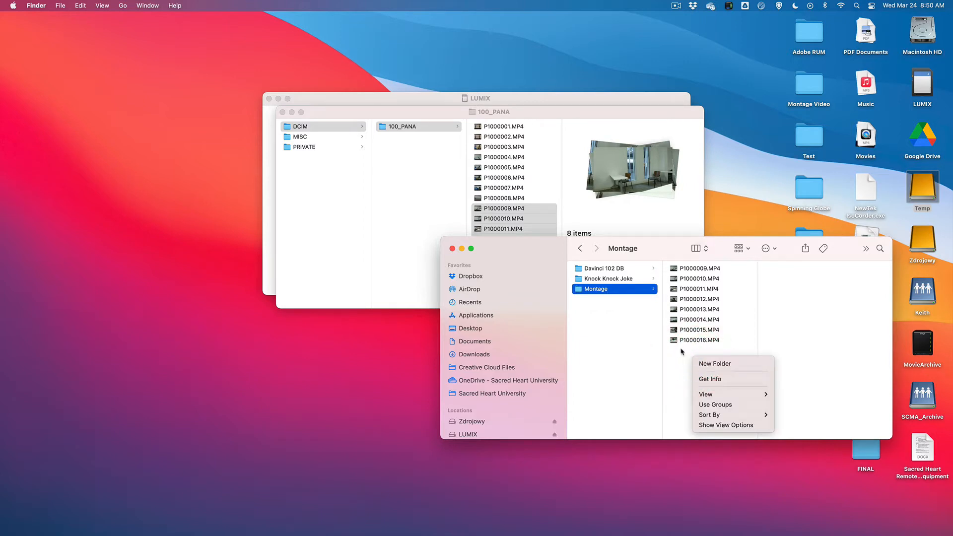
pyautogui.click(677, 358)
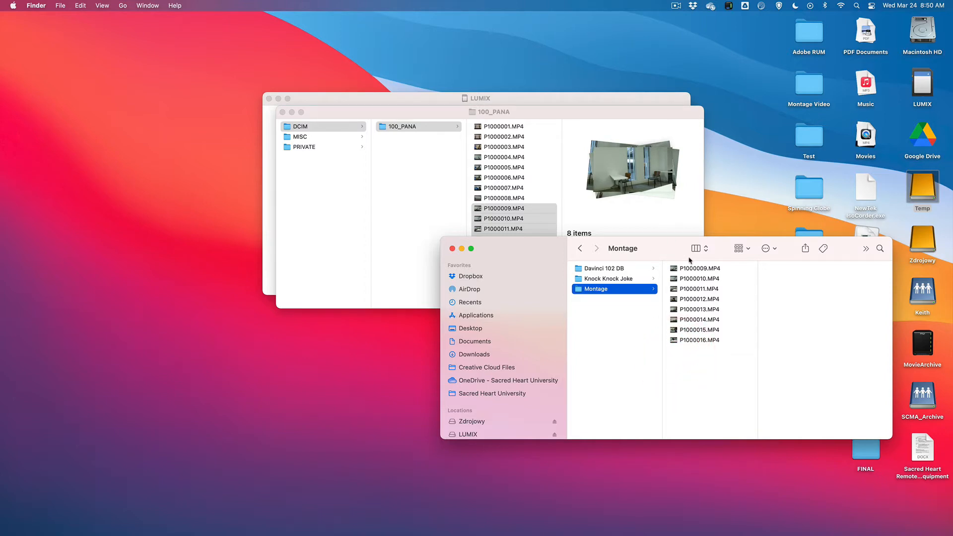
pyautogui.moveTo(648, 532)
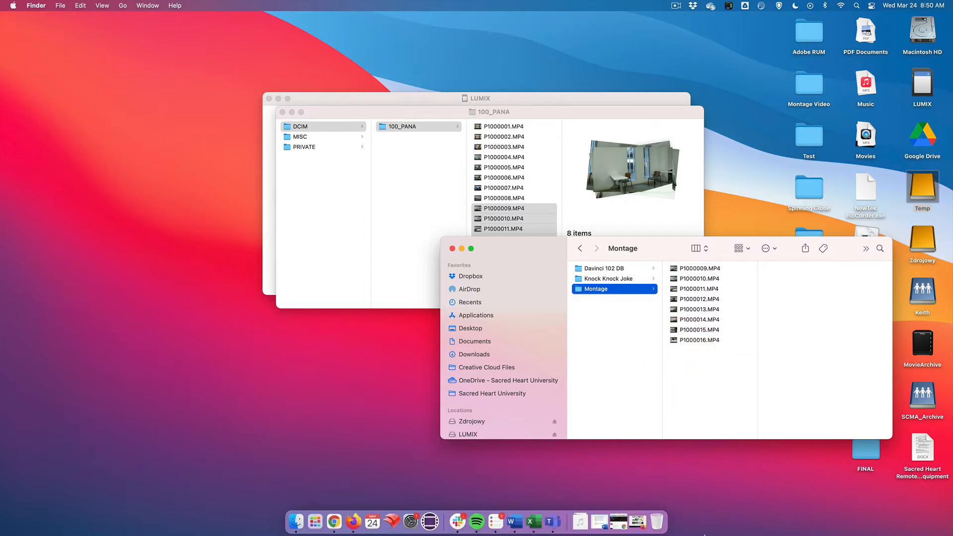
pyautogui.click(580, 521)
pyautogui.moveTo(394, 136); pyautogui.dragTo(695, 384)
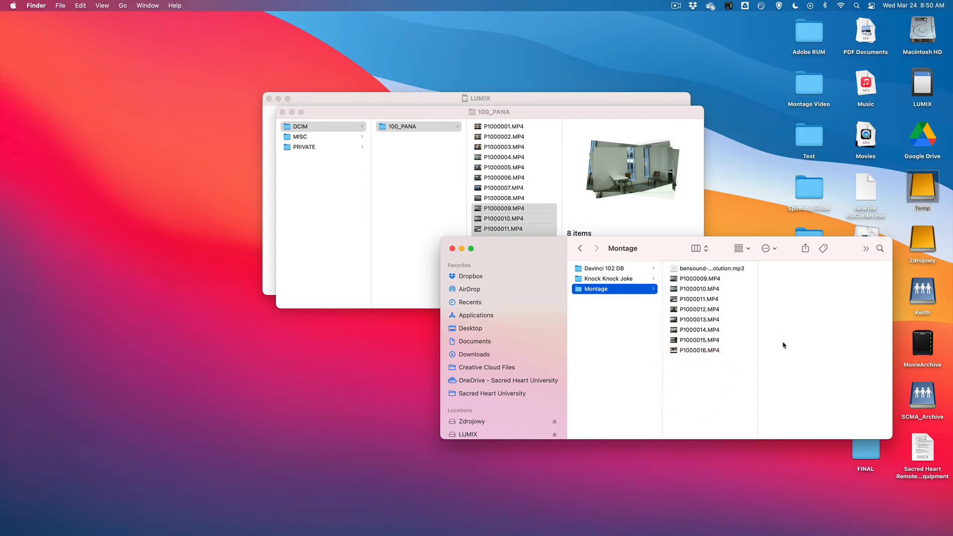
pyautogui.moveTo(673, 253); pyautogui.dragTo(697, 268)
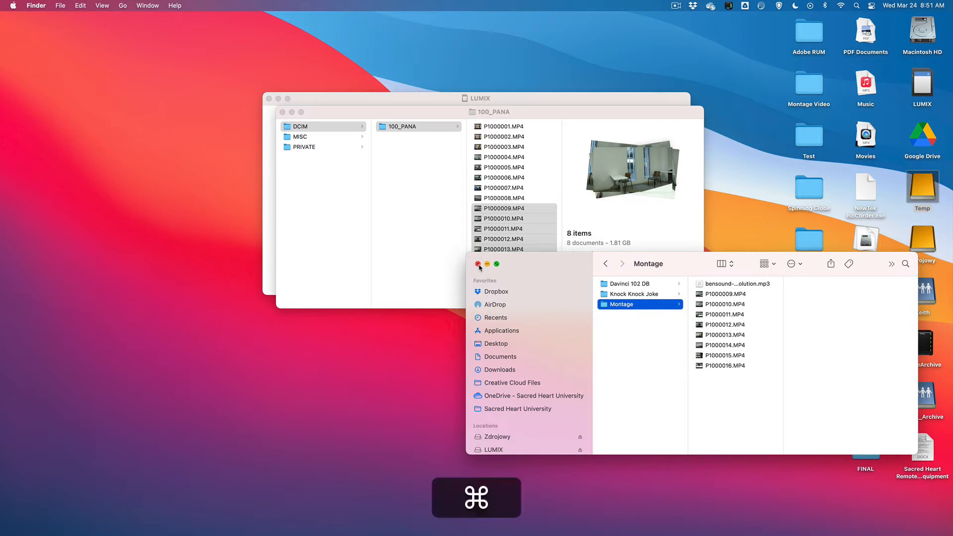
# Launch DaVinci Resolve and create a new project named Montage in the davinci102 database
pyautogui.press('super+space')
pyautogui.write('dav')
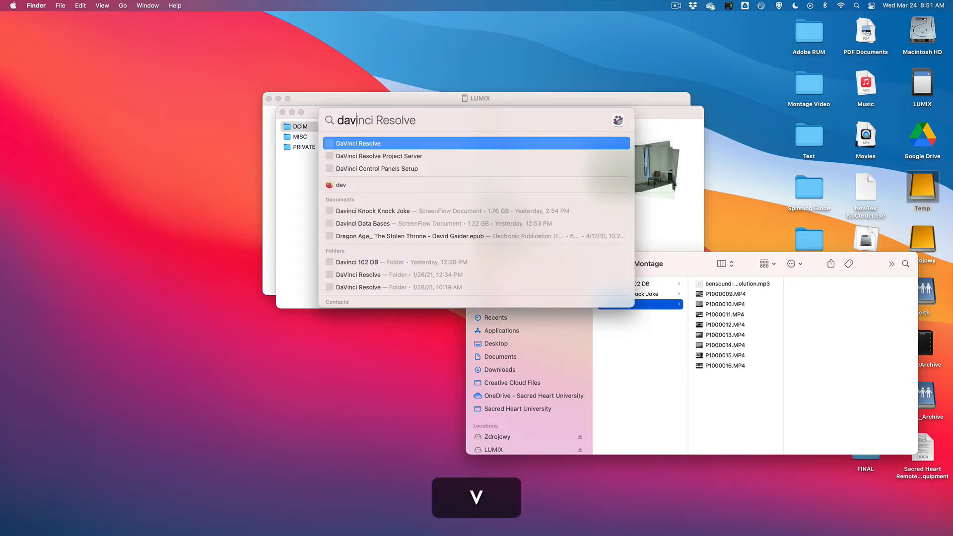
pyautogui.press('Return')
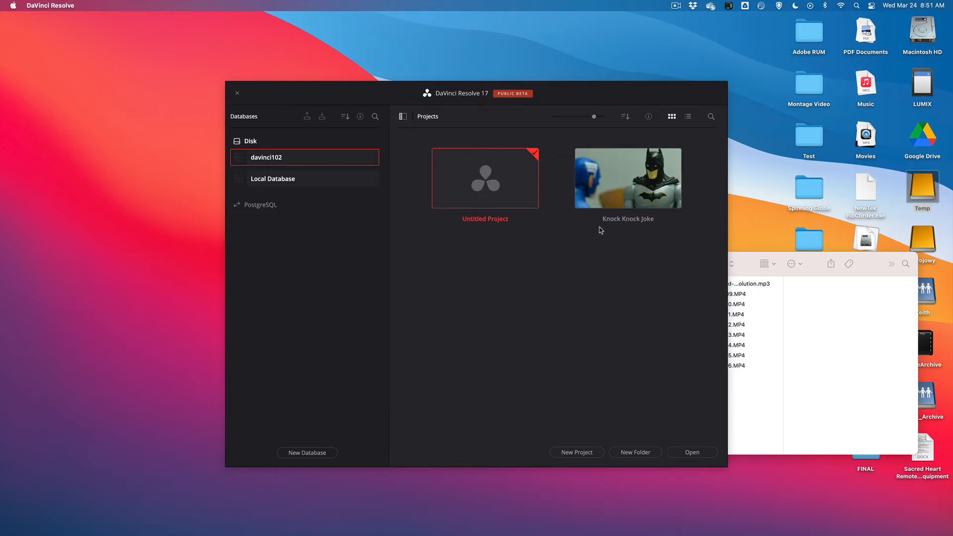
pyautogui.click(587, 453)
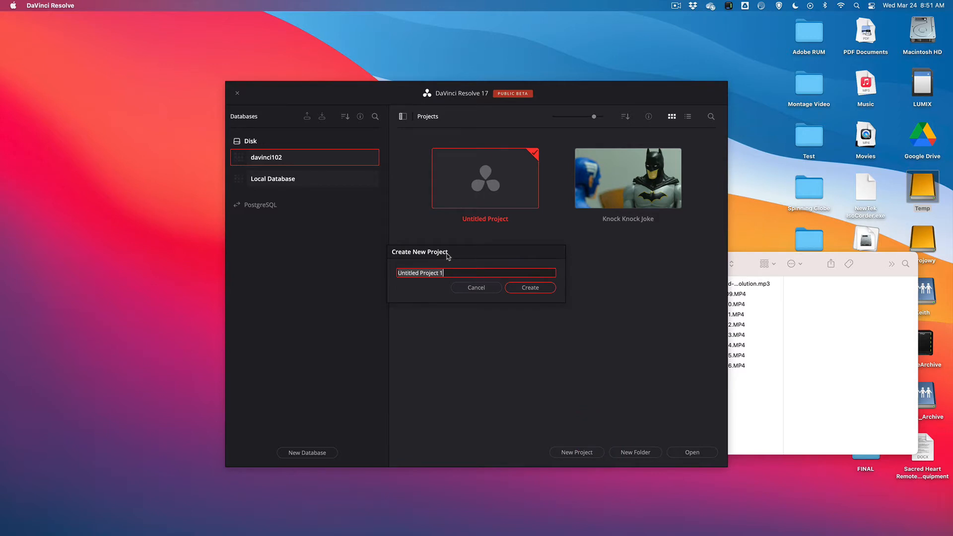
pyautogui.write('Montage')
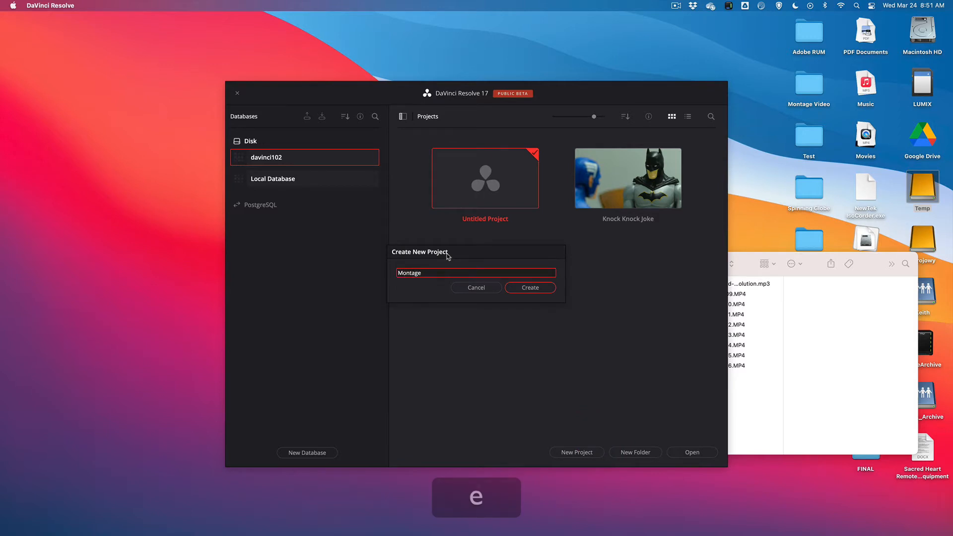
pyautogui.press('Return')
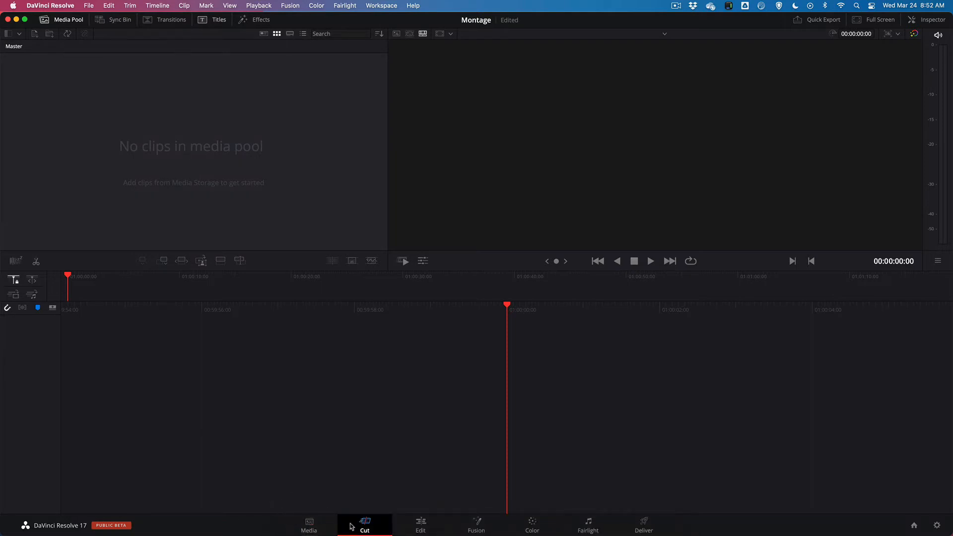
# On the Edit page, import all Montage folder files into the media pool, changing the project frame rate to match the clips
pyautogui.click(420, 524)
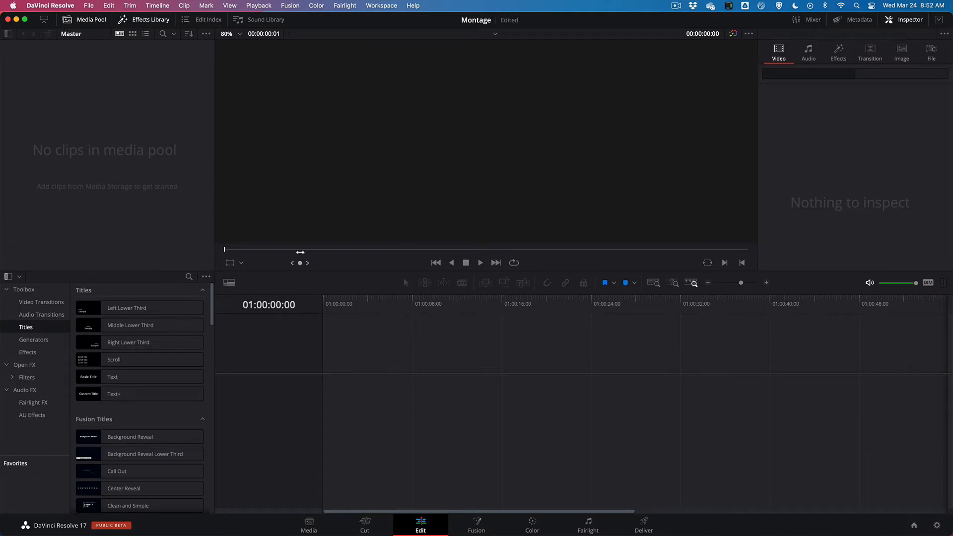
pyautogui.click(286, 521)
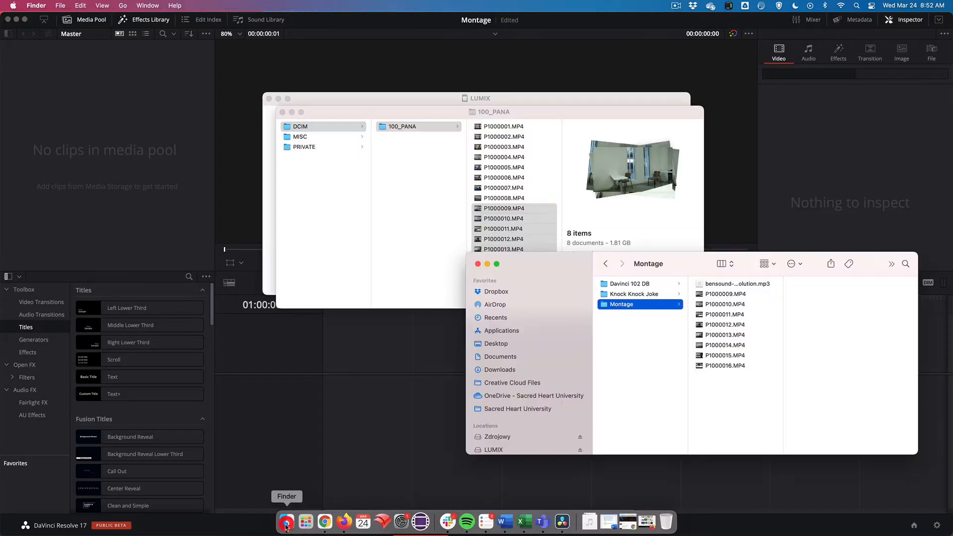
pyautogui.moveTo(726, 388); pyautogui.dragTo(144, 187)
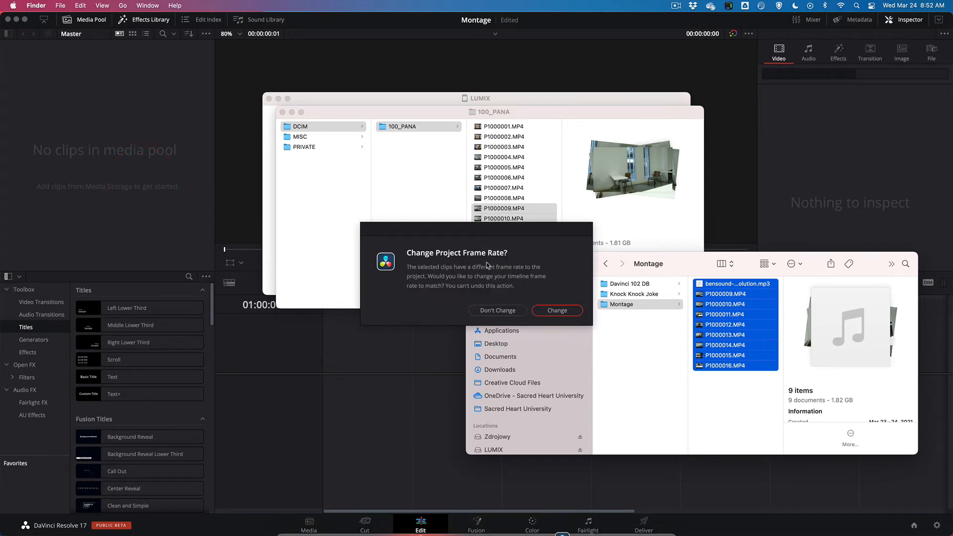
pyautogui.click(550, 311)
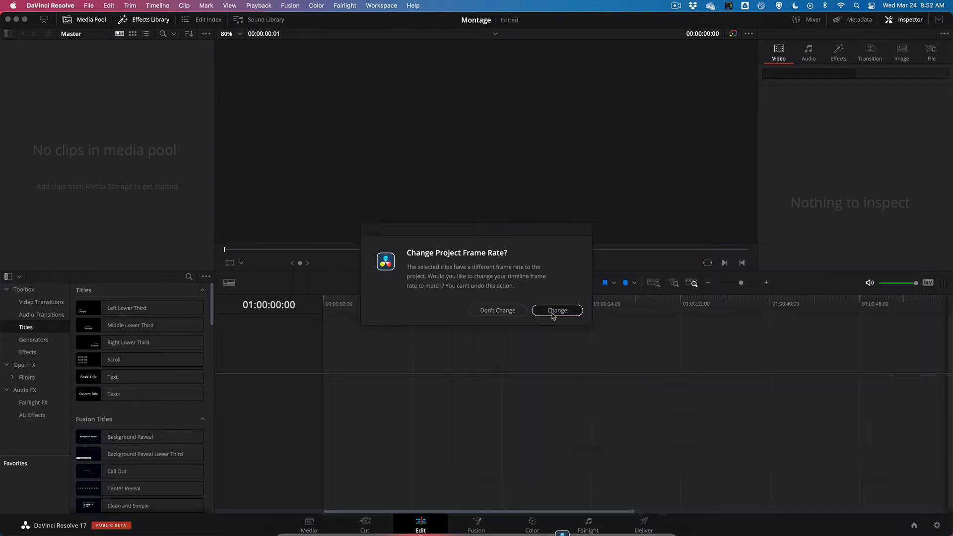
pyautogui.click(551, 312)
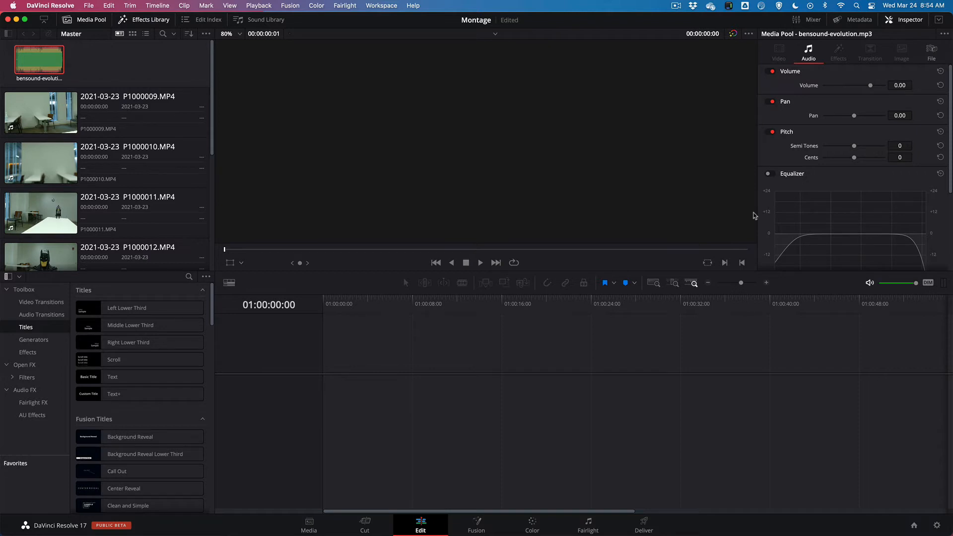
# Hide the Inspector and the Effects Library, and narrow the media pool to enlarge the viewers
pyautogui.click(902, 19)
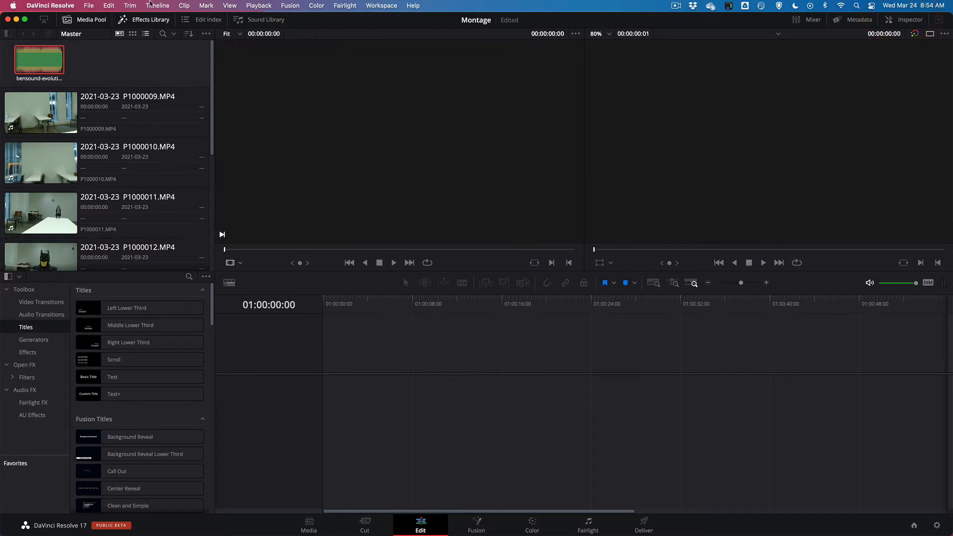
pyautogui.click(142, 20)
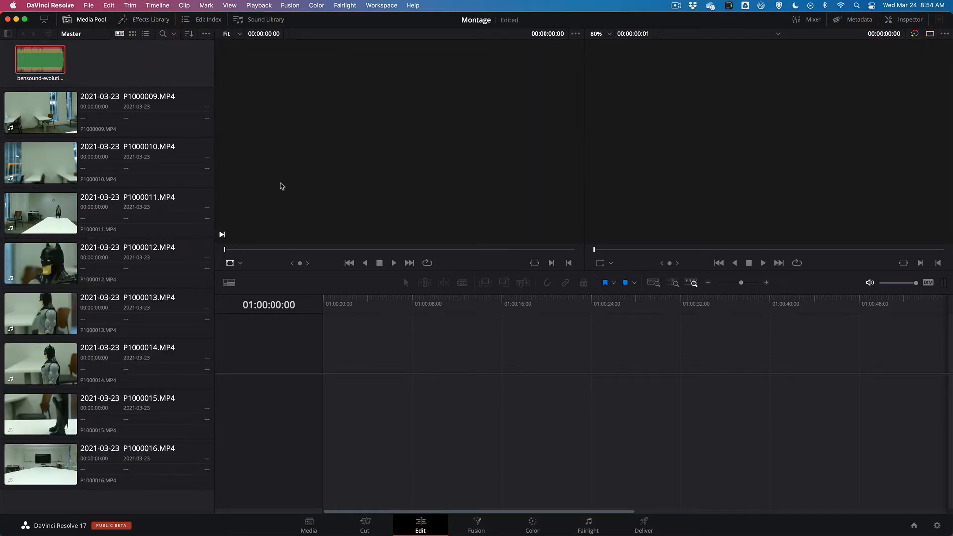
pyautogui.moveTo(214, 183); pyautogui.dragTo(188, 185)
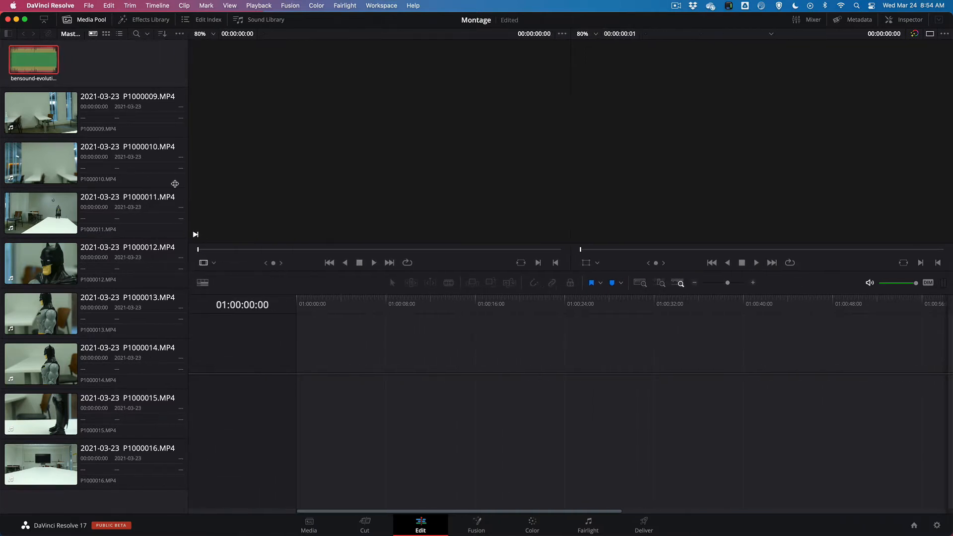
pyautogui.click(187, 185)
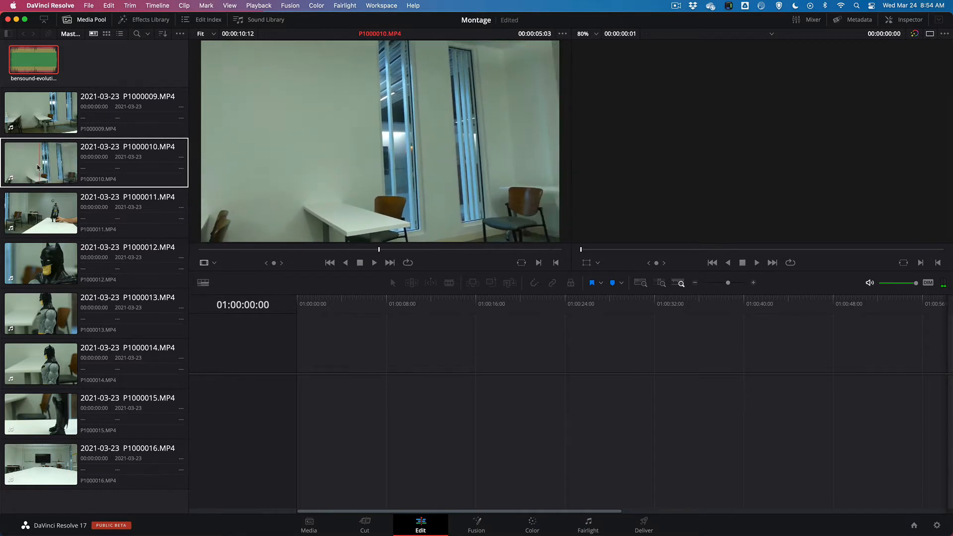
# Mark a range of about 00:00:03:19 in P1000010.MP4, ending at 00:00:08:03, and place it at the start of a new timeline
pyautogui.click(26, 166)
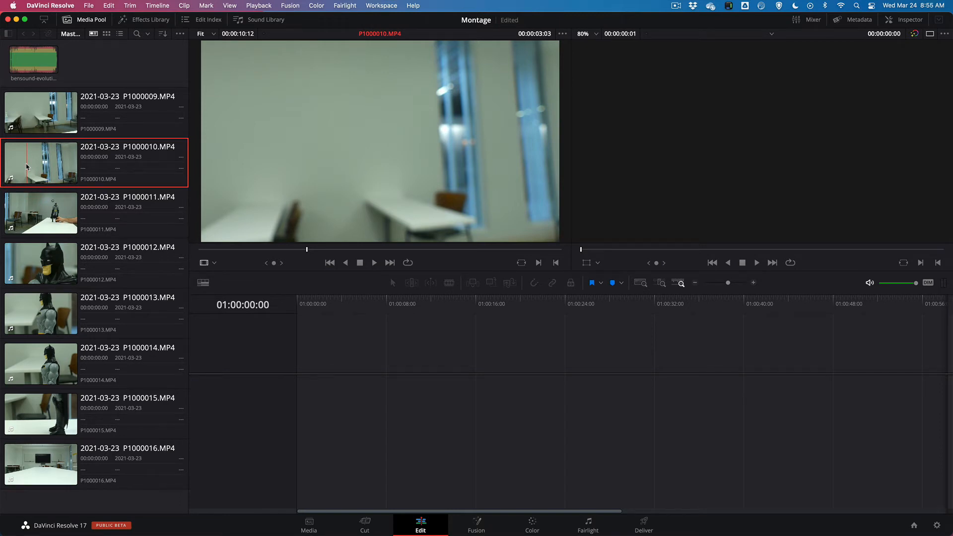
pyautogui.click(38, 167)
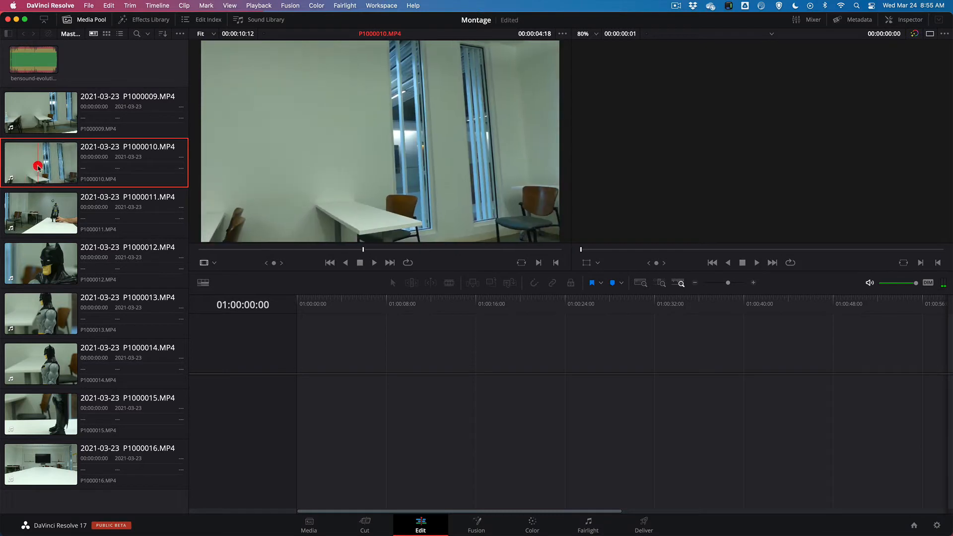
pyautogui.moveTo(333, 250); pyautogui.dragTo(481, 254)
pyautogui.press('i')
pyautogui.press('o')
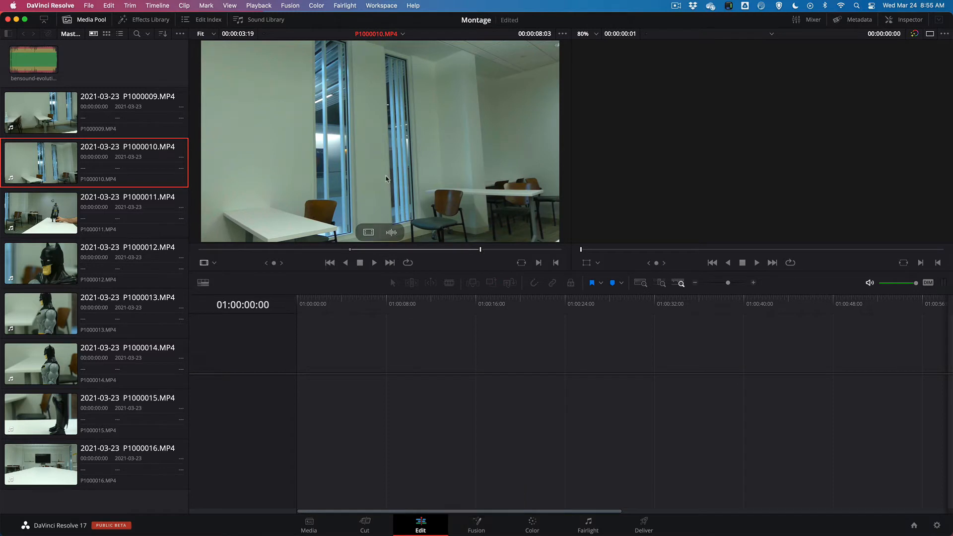
pyautogui.moveTo(386, 193); pyautogui.dragTo(304, 392)
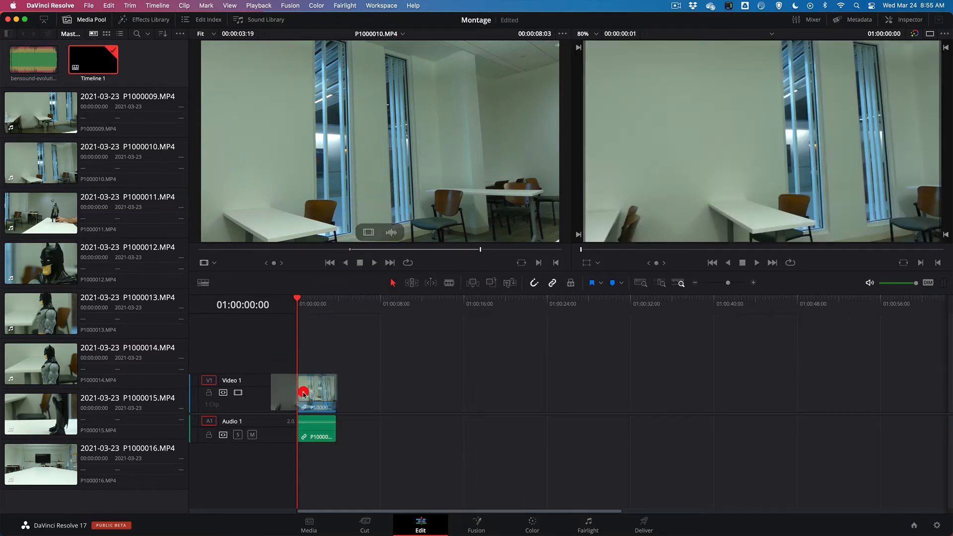
# Rename the new timeline in the media pool as Montage
pyautogui.click(430, 200)
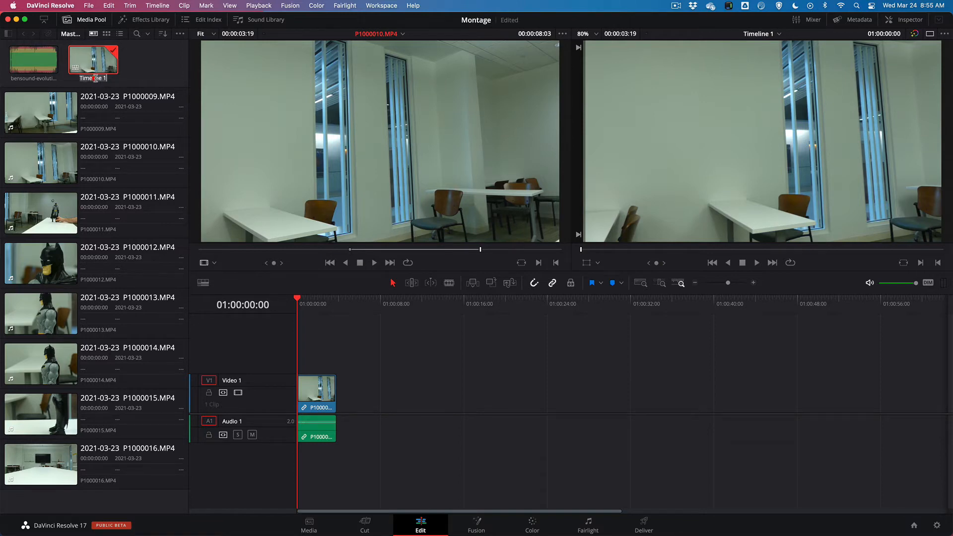
pyautogui.write('Mon')
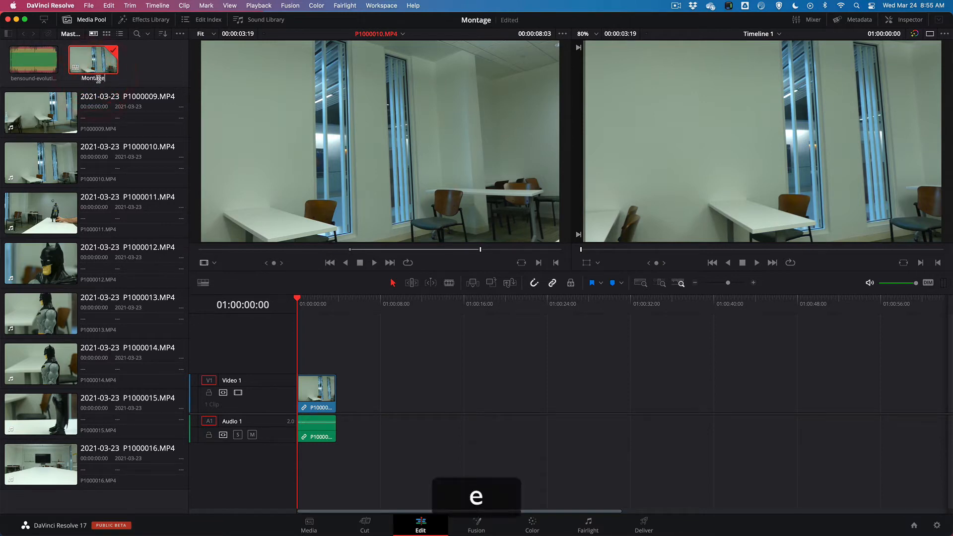
pyautogui.write('tage')
pyautogui.click(100, 70)
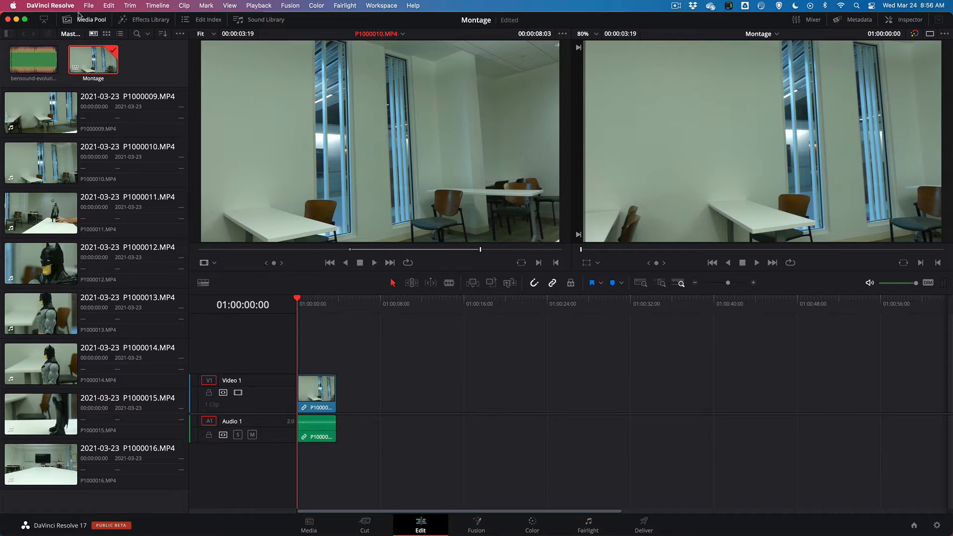
# Set the project's timeline resolution to 3840 x 2160 Ultra HD and save the project settings
pyautogui.click(52, 6)
pyautogui.moveTo(91, 6)
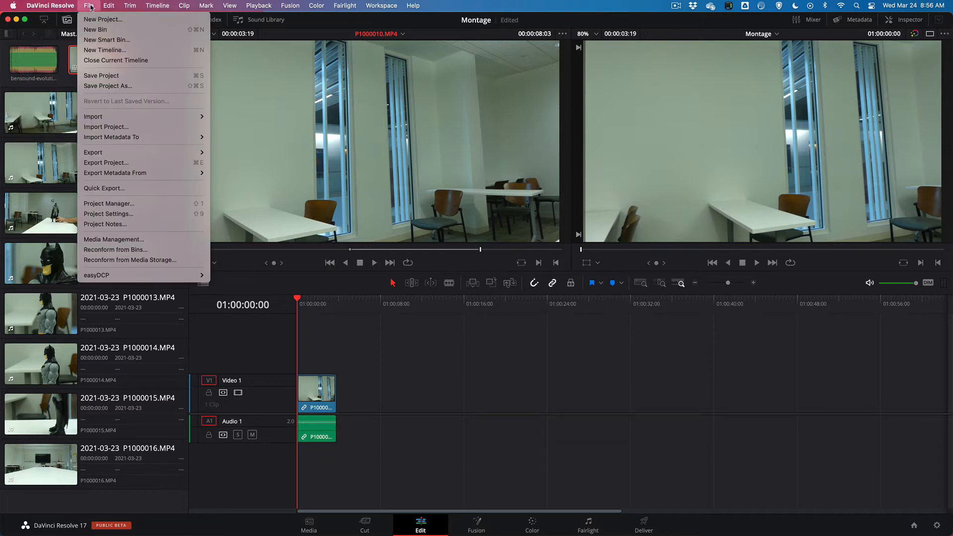
pyautogui.click(103, 215)
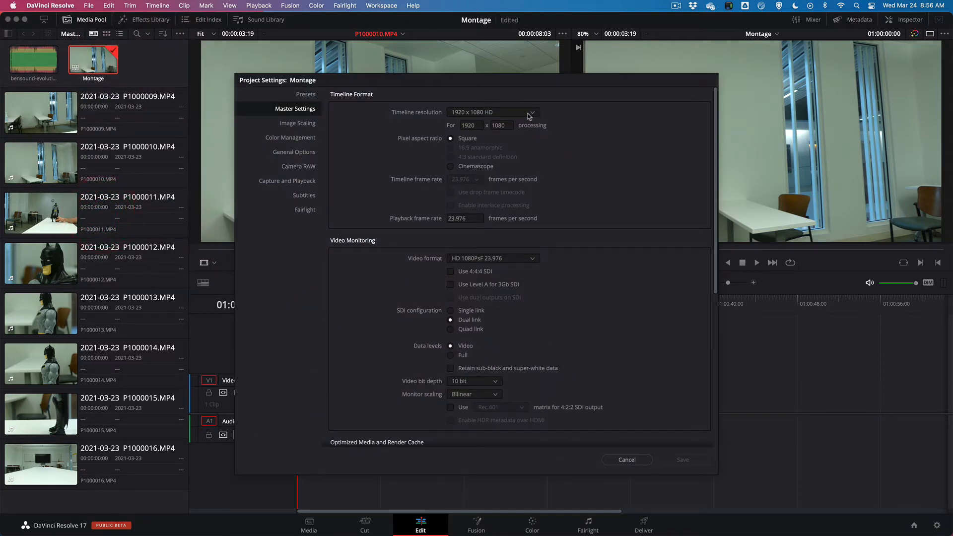
pyautogui.click(528, 114)
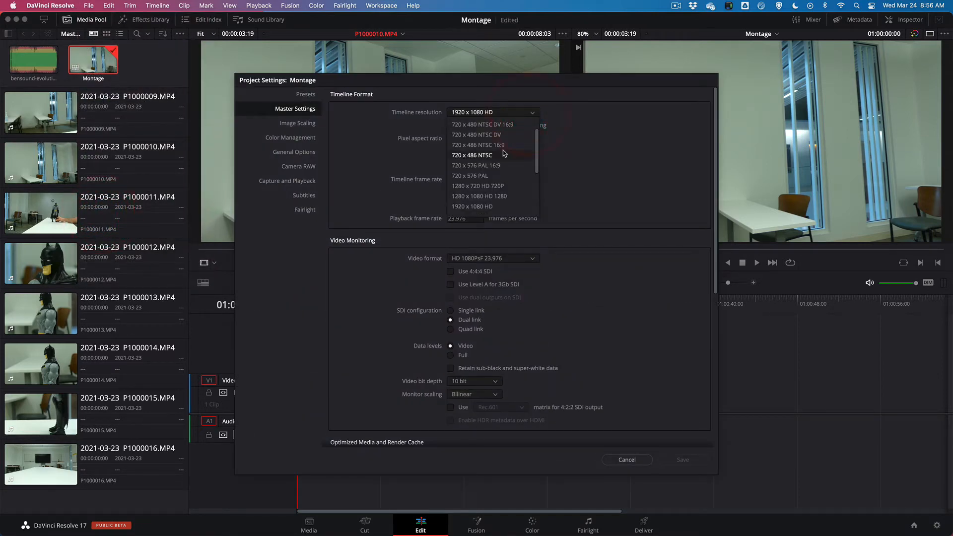
pyautogui.moveTo(538, 150)
pyautogui.mouseDown()
pyautogui.moveTo(536, 177)
pyautogui.moveTo(533, 167)
pyautogui.mouseUp()
pyautogui.click(477, 156)
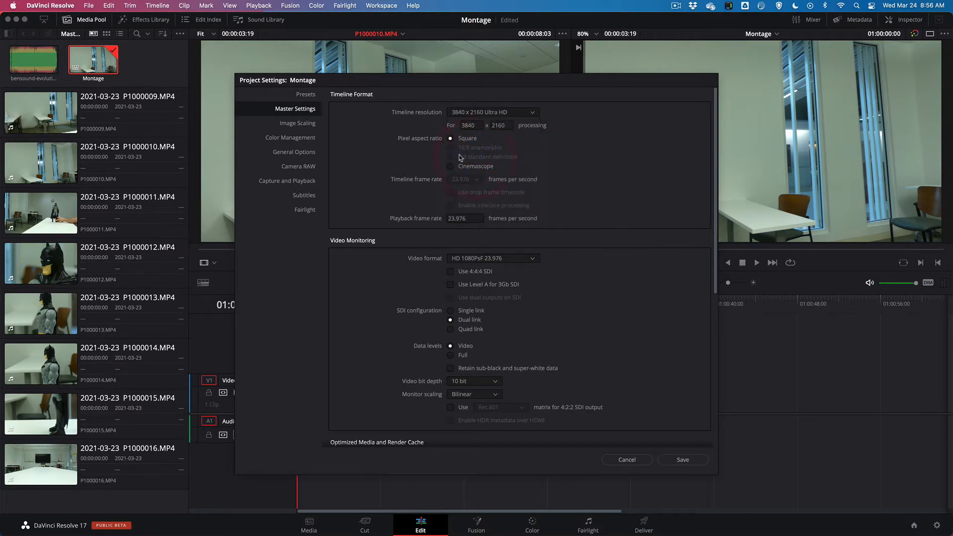
pyautogui.click(683, 459)
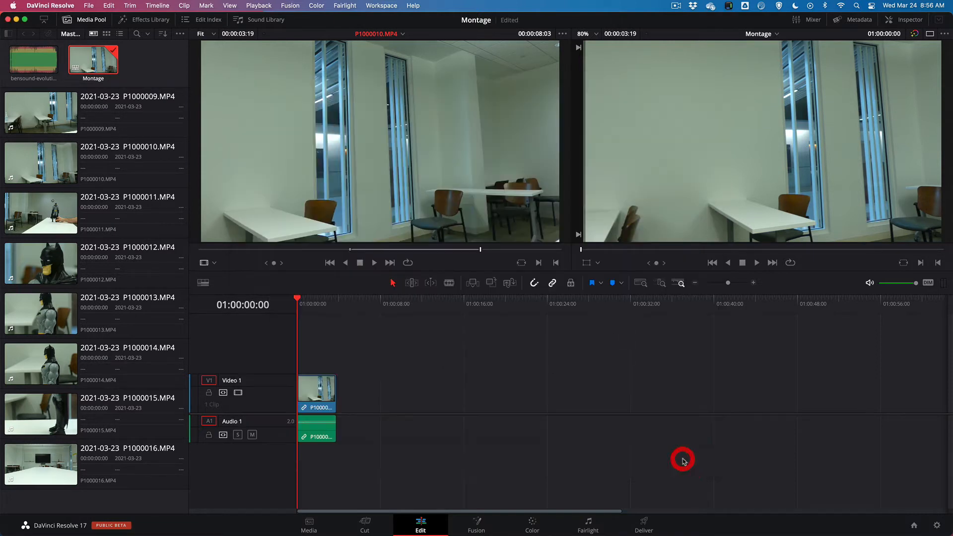
# Check the file properties of P1000009.MP4 in the Inspector and compare its resolution and frame rate with the project settings
pyautogui.click(55, 112)
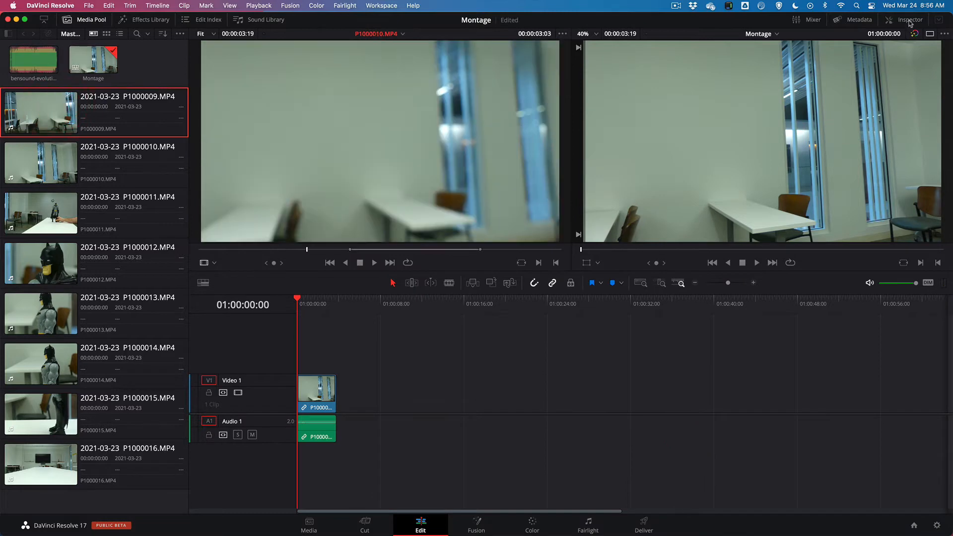
pyautogui.click(904, 19)
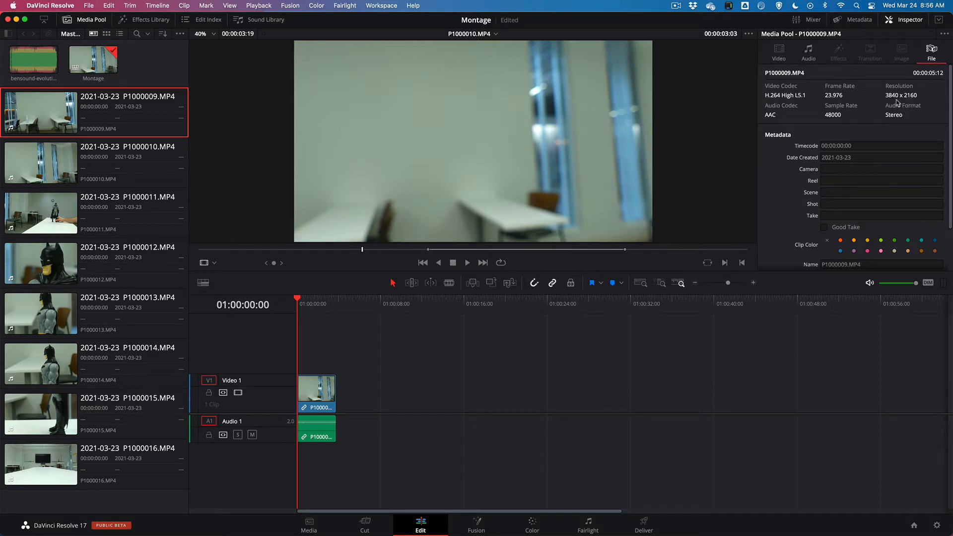
pyautogui.click(73, 6)
pyautogui.moveTo(84, 6)
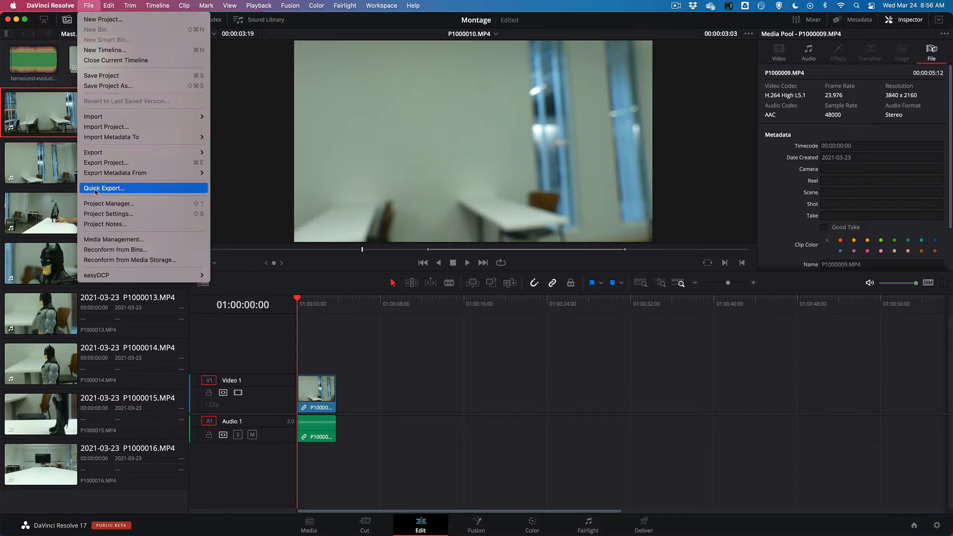
pyautogui.click(112, 215)
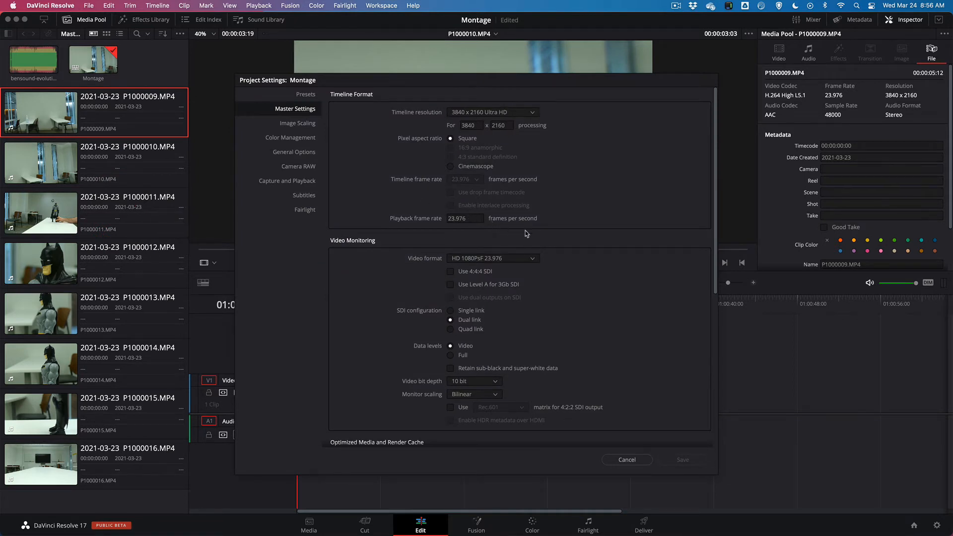
pyautogui.click(626, 459)
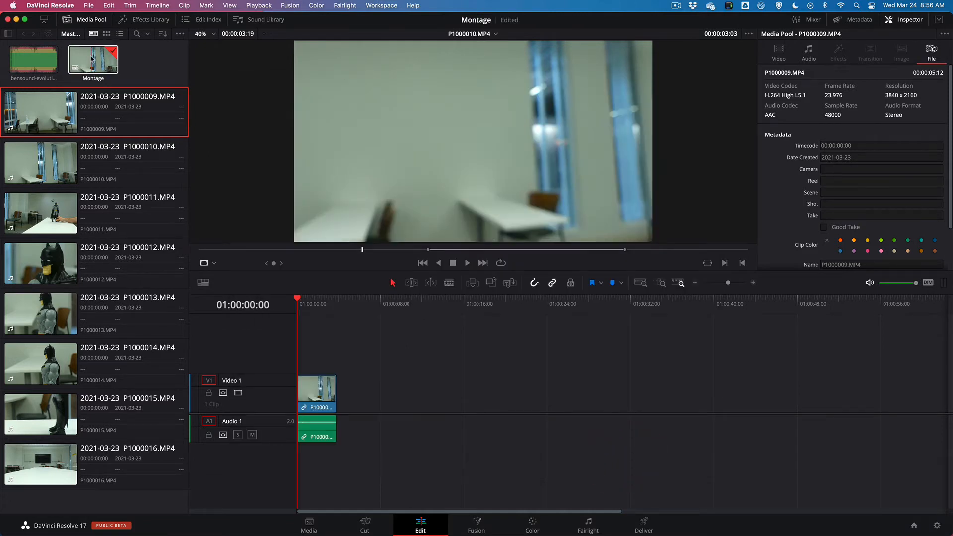
# Review the Montage timeline's format settings without changing them, and show the video properties of the timeline's first clip in the Inspector
pyautogui.rightClick(92, 58)
pyautogui.moveTo(228, 62)
pyautogui.click(290, 66)
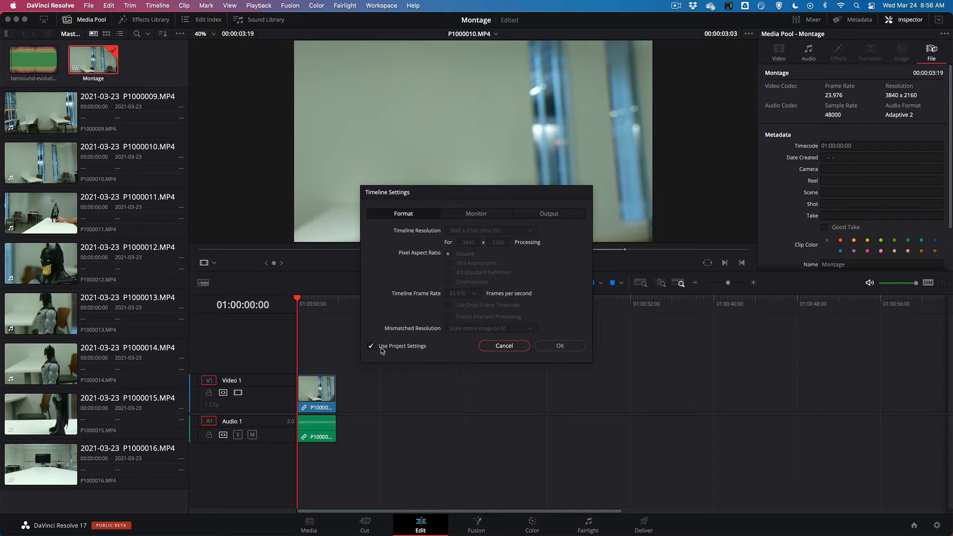
pyautogui.click(505, 346)
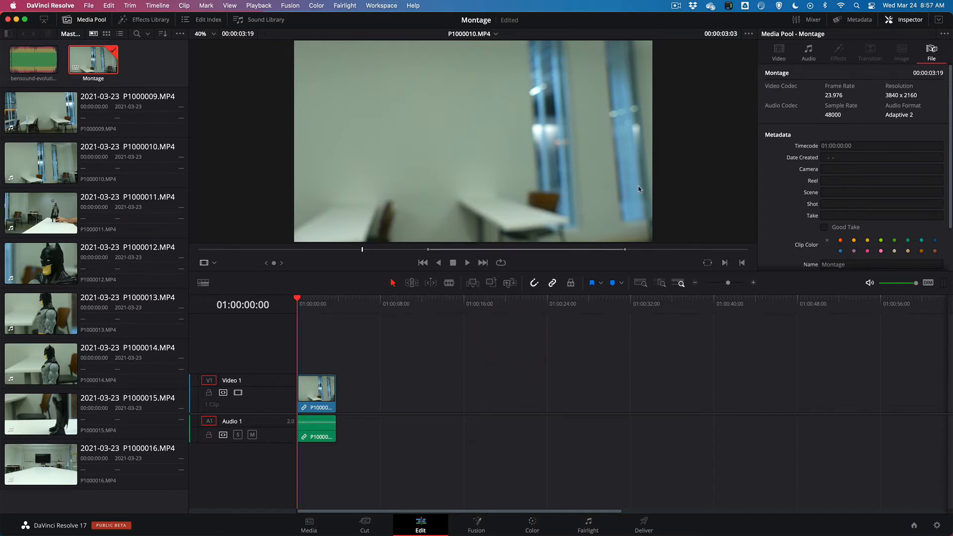
pyautogui.click(779, 52)
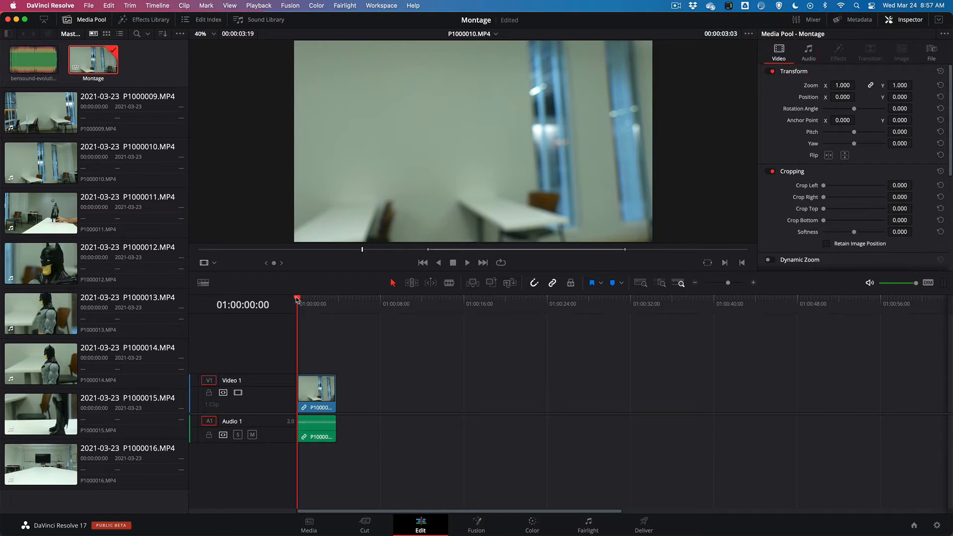
pyautogui.moveTo(297, 300)
pyautogui.mouseDown()
pyautogui.moveTo(323, 300)
pyautogui.moveTo(290, 297)
pyautogui.mouseUp()
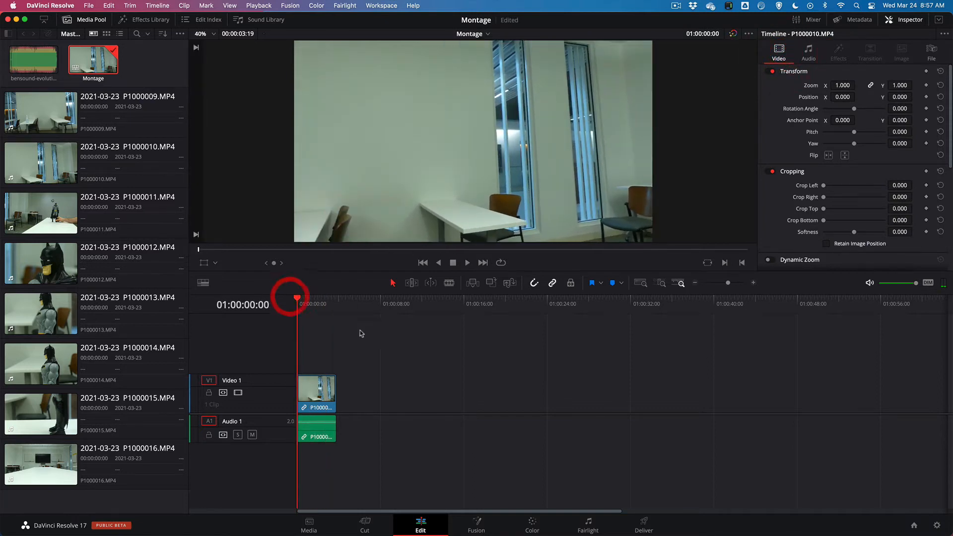
# Mark a range of about 00:00:05:00 in P1000011.MP4, ending at 00:00:11:21, and place it after the first clip on the timeline
pyautogui.click(41, 212)
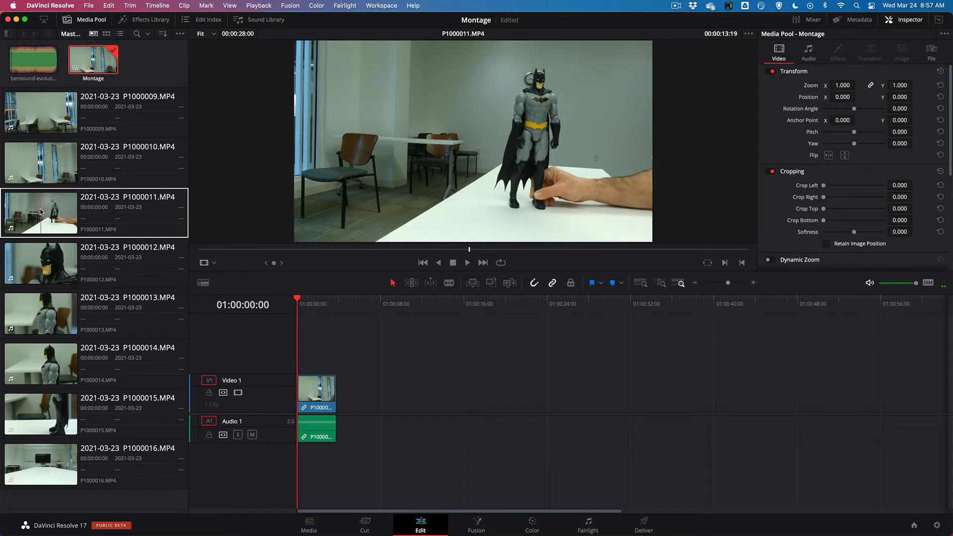
pyautogui.click(41, 212)
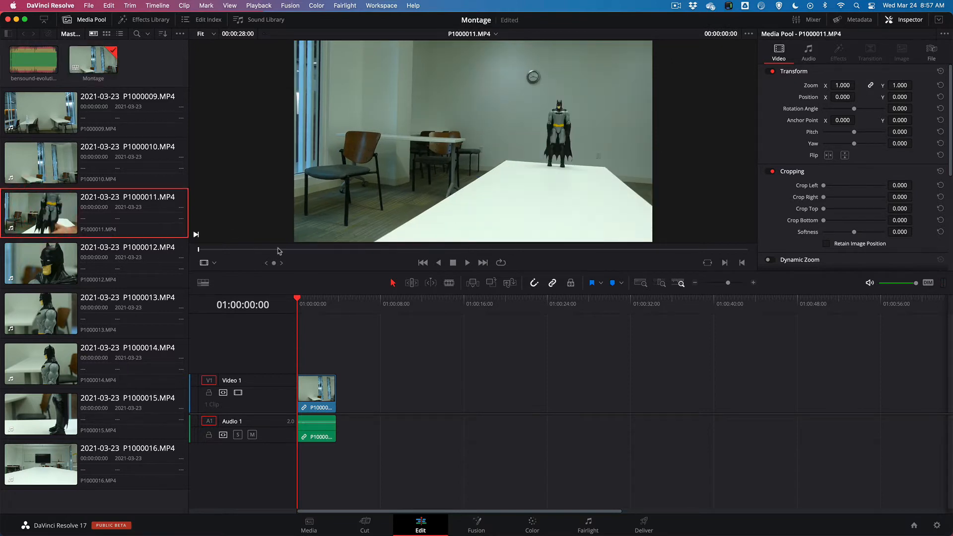
pyautogui.moveTo(279, 253); pyautogui.dragTo(350, 397)
pyautogui.press('i')
pyautogui.press('o')
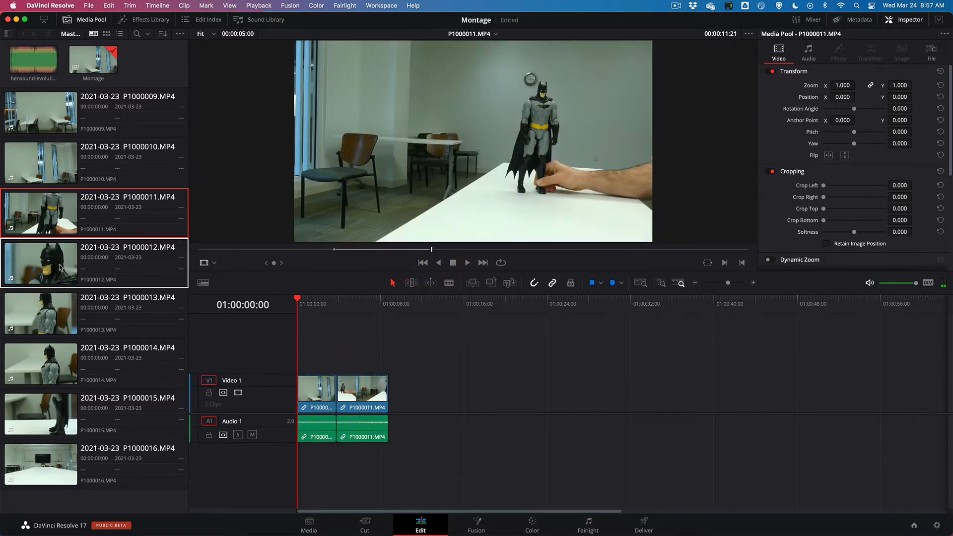
# Mark a range in the later half of P1000012.MP4, ending at about 00:00:28:01, and place it after P1000011.MP4 on the timeline
pyautogui.click(50, 263)
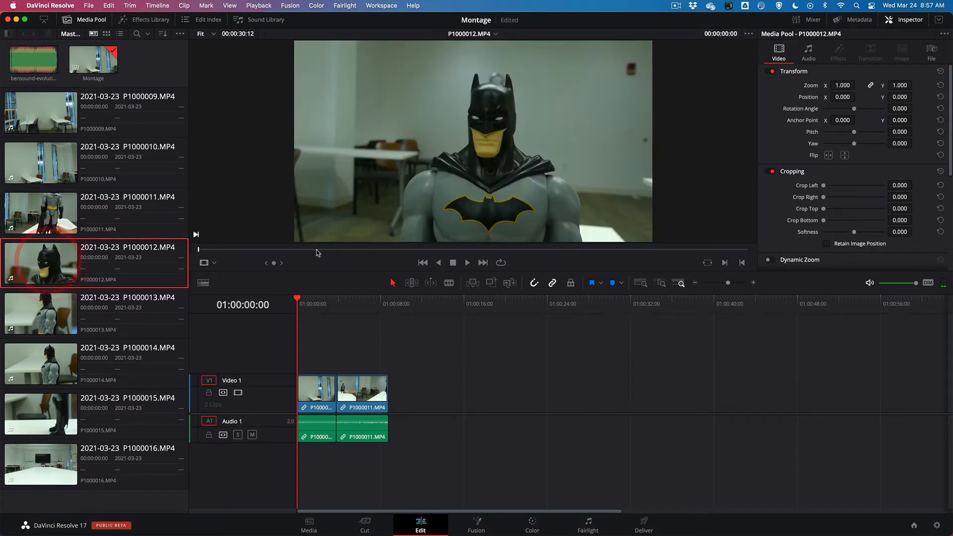
pyautogui.moveTo(292, 252); pyautogui.dragTo(703, 249)
pyautogui.press('i')
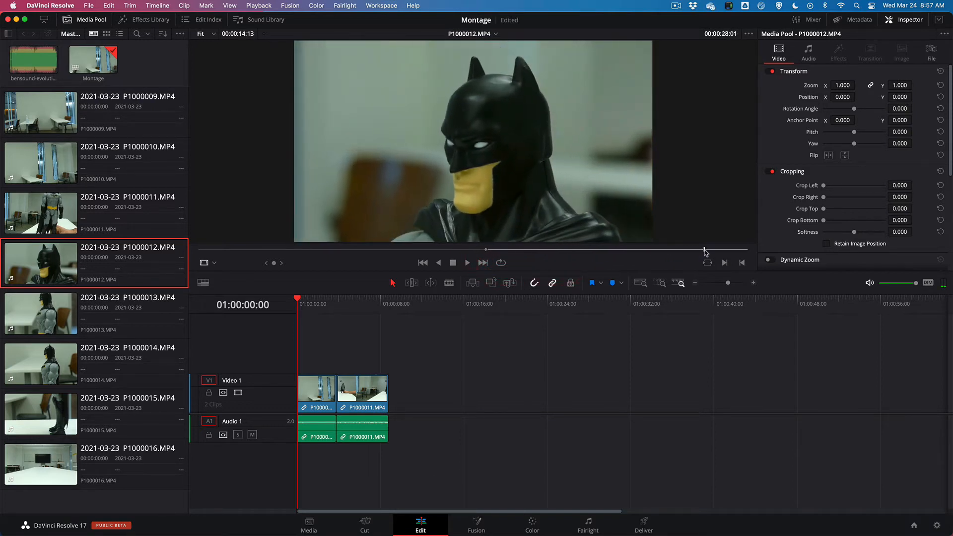
pyautogui.press('o')
pyautogui.moveTo(562, 208); pyautogui.dragTo(394, 384)
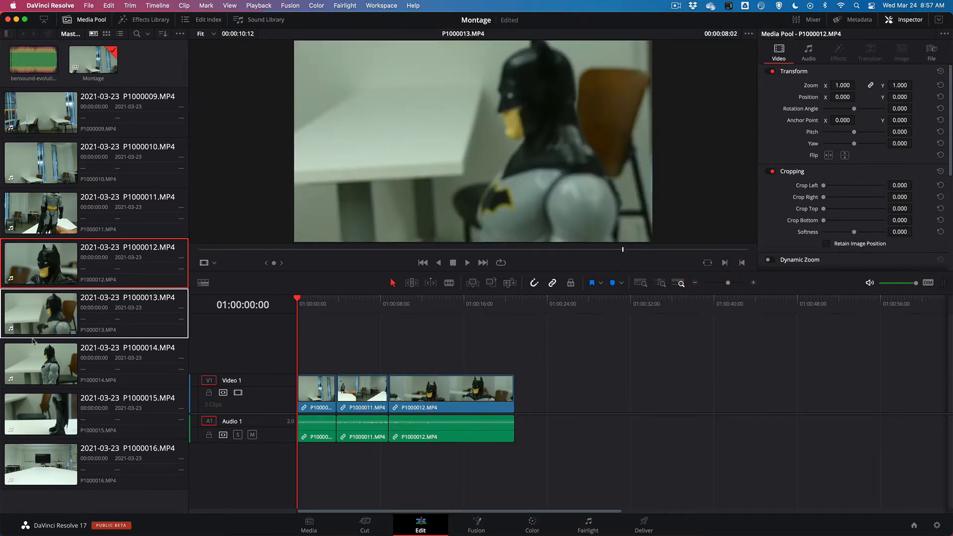
# Mark a range of about 00:00:04:09 in P1000014.MP4, ending at 00:00:08:12, and place it after P1000012.MP4 on the timeline
pyautogui.doubleClick(43, 367)
pyautogui.moveTo(345, 250); pyautogui.dragTo(521, 381)
pyautogui.press('i')
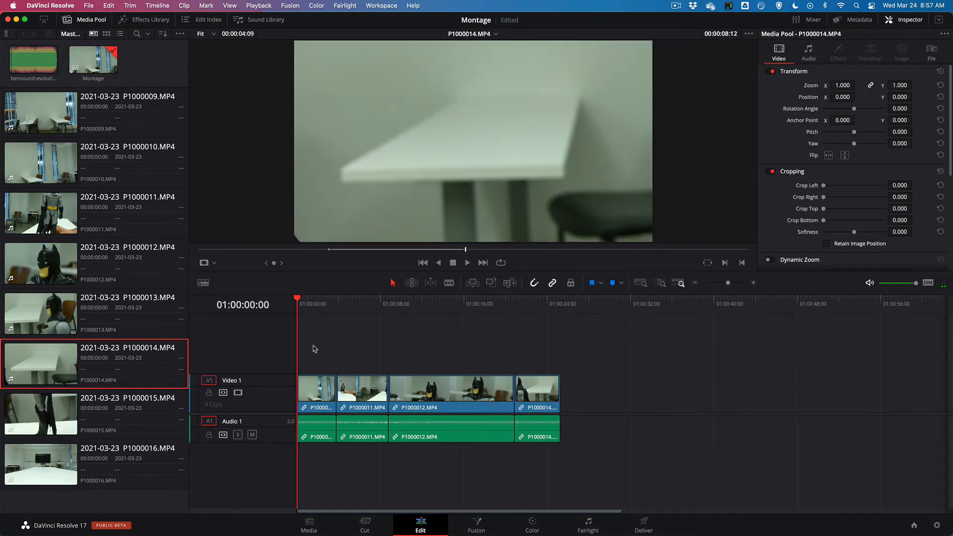
# Mark a short range of the walking legs in P1000015.MP4 and place it after P1000014.MP4 on the timeline
pyautogui.click(66, 405)
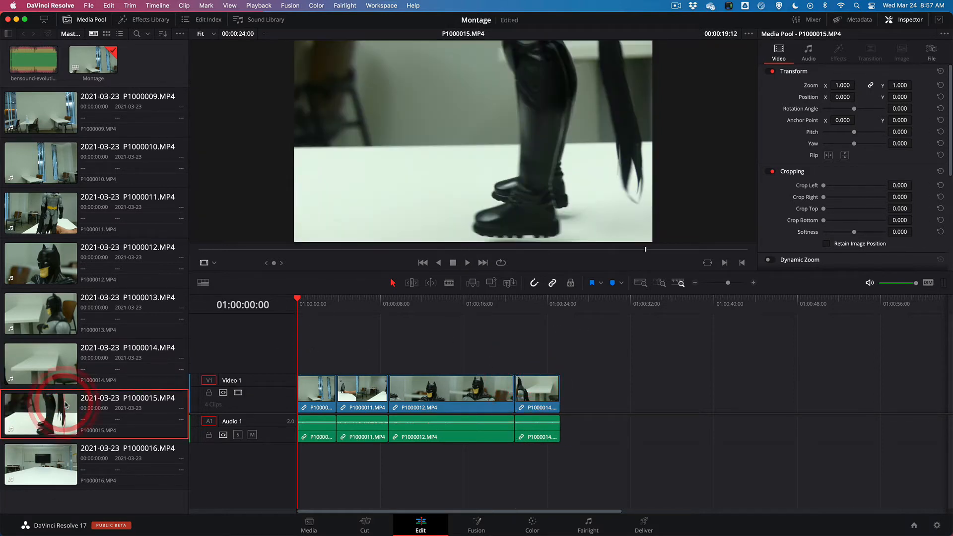
pyautogui.moveTo(285, 254); pyautogui.dragTo(566, 385)
pyautogui.press('i')
pyautogui.press('o')
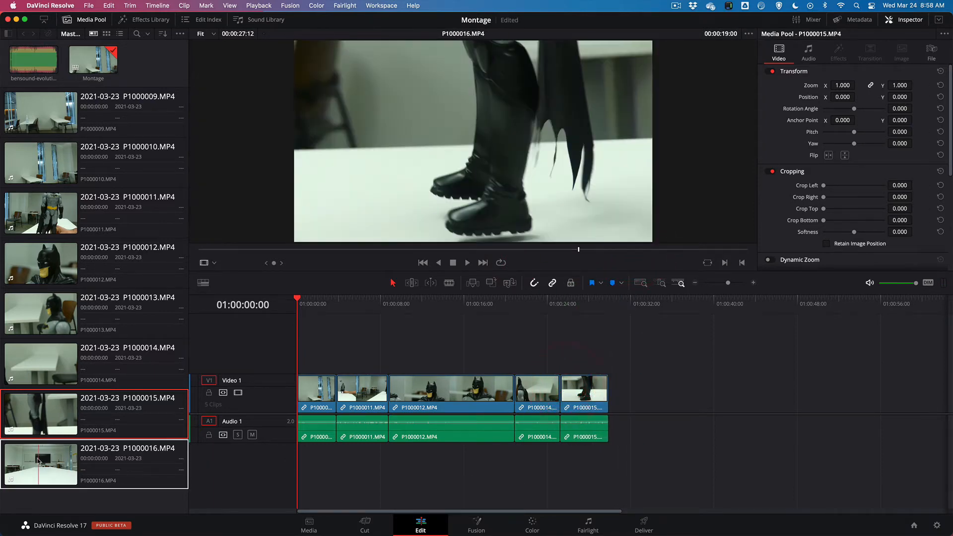
# Mark a range of about 00:00:06:00 in P1000016.MP4, ending at 00:00:21:04, and place it at the end of the timeline
pyautogui.click(42, 459)
pyautogui.click(433, 250)
pyautogui.moveTo(444, 252); pyautogui.dragTo(621, 250)
pyautogui.press('i')
pyautogui.press('o')
pyautogui.moveTo(588, 218); pyautogui.dragTo(604, 385)
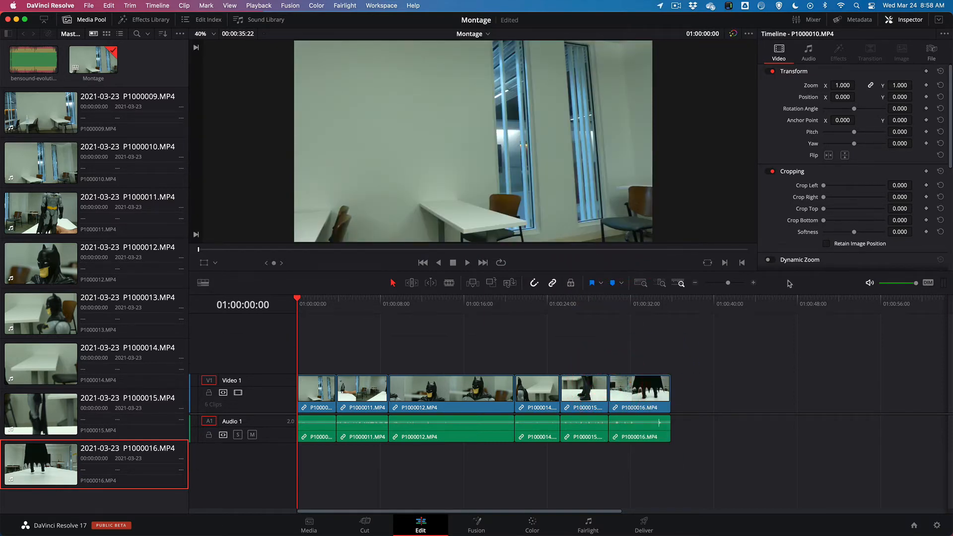
# Mute the Audio 1 track and add bensound-evolution.mp3 at the timeline's start on a new audio track below it
pyautogui.press('super+equal')
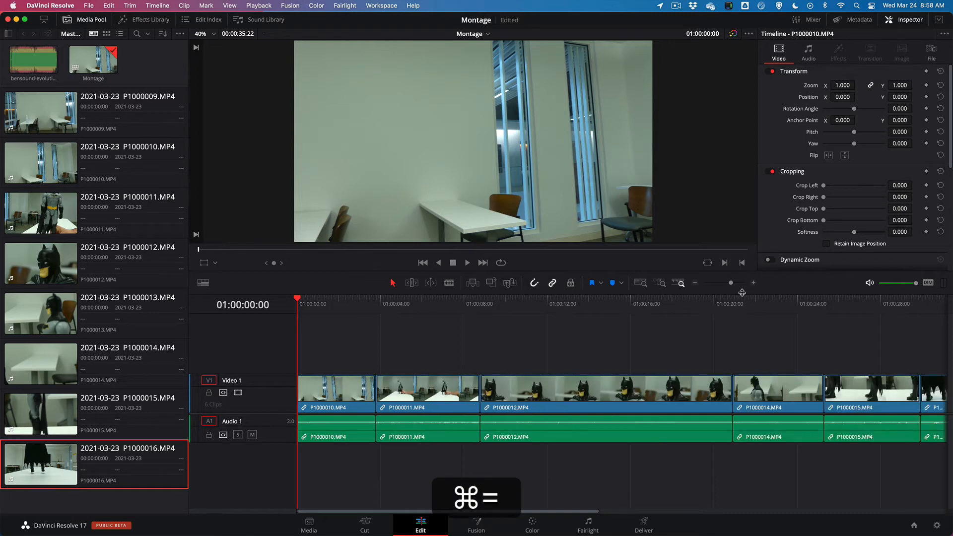
pyautogui.press('super+minus')
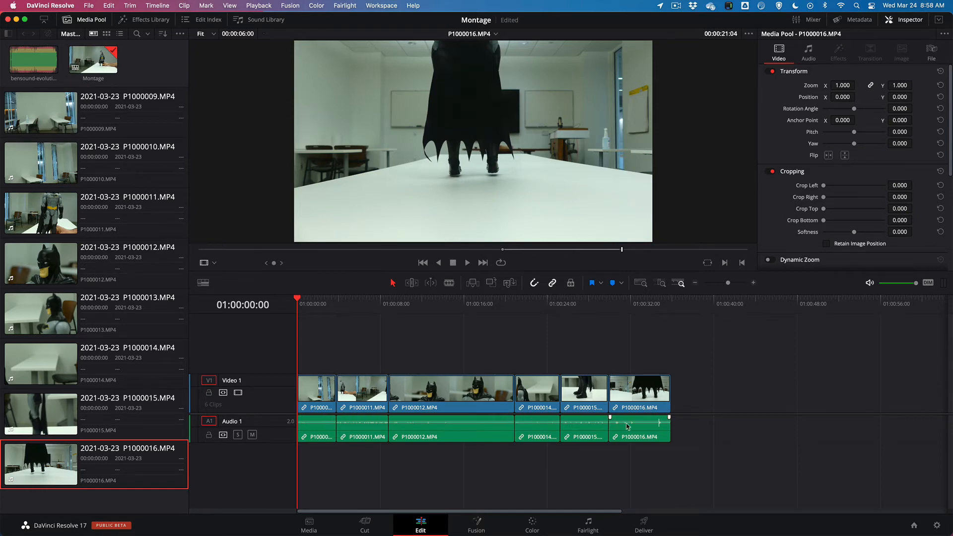
pyautogui.click(253, 435)
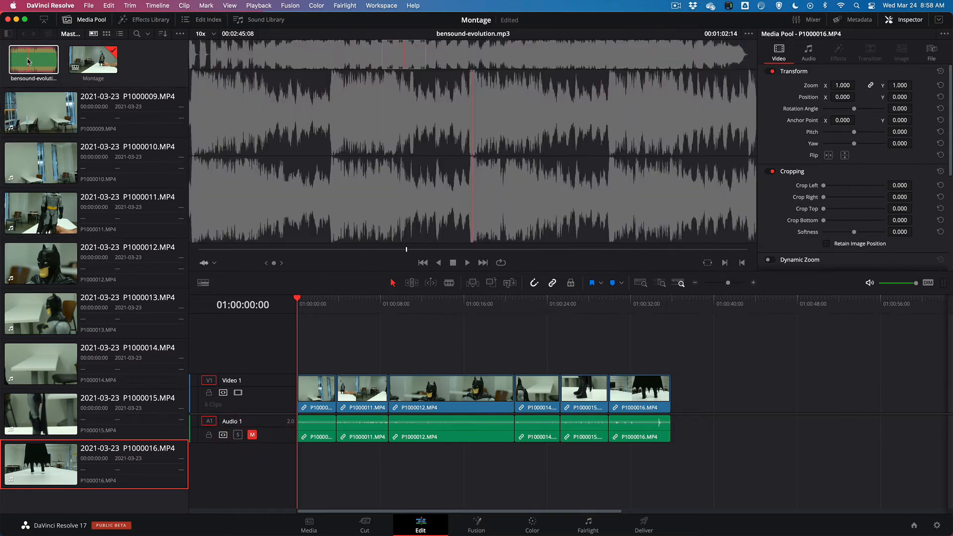
pyautogui.moveTo(28, 62); pyautogui.dragTo(299, 459)
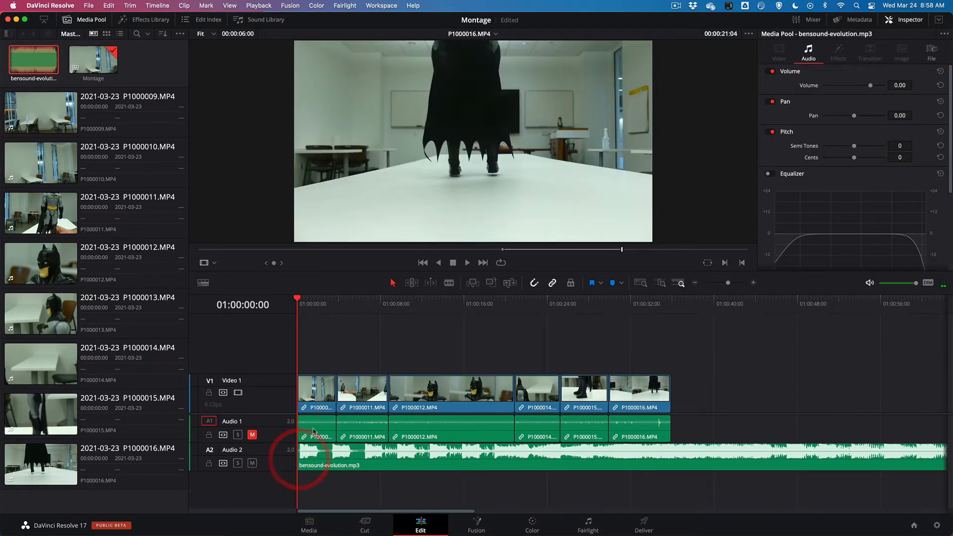
# Play the timeline from its start to preview the clips with the music, and return the playhead to about 01:00:02:21
pyautogui.press('space')
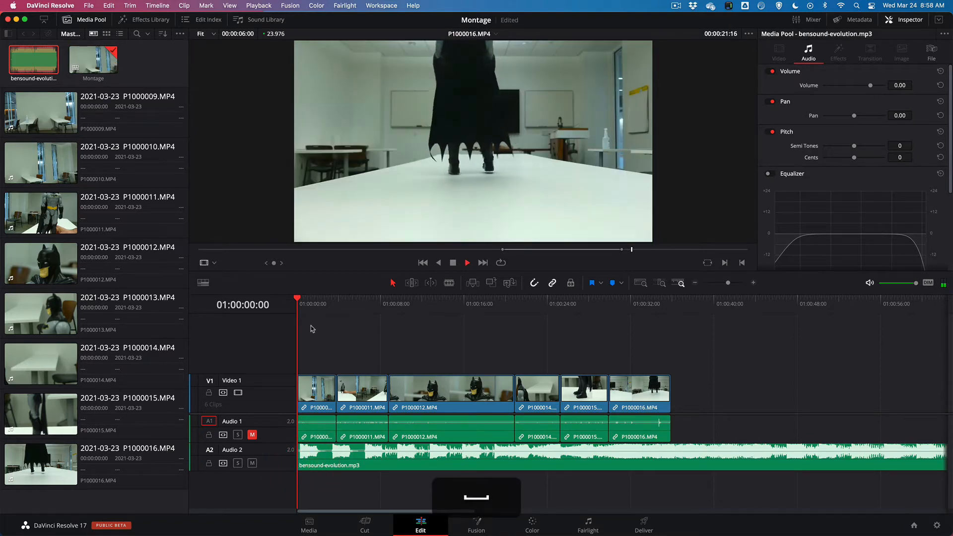
pyautogui.click(297, 299)
pyautogui.press('space')
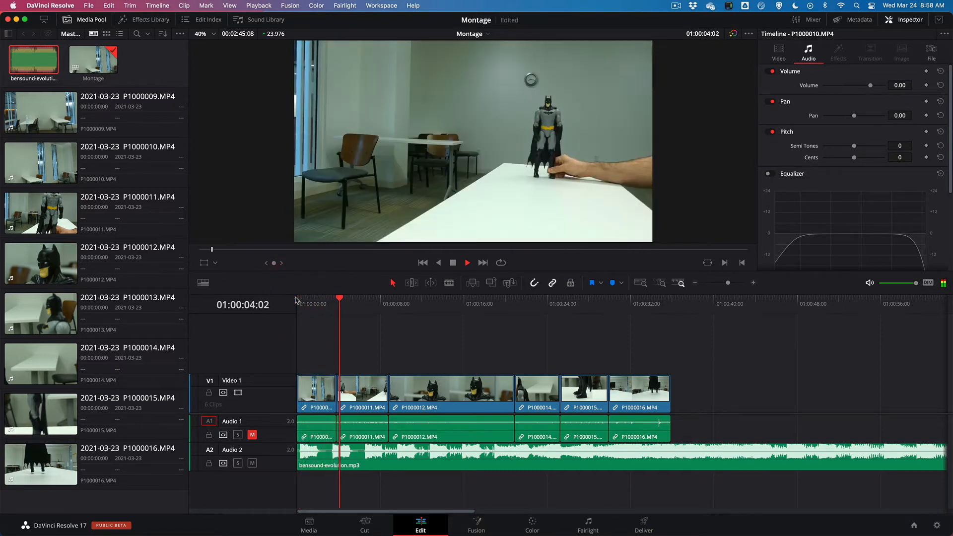
pyautogui.press('space')
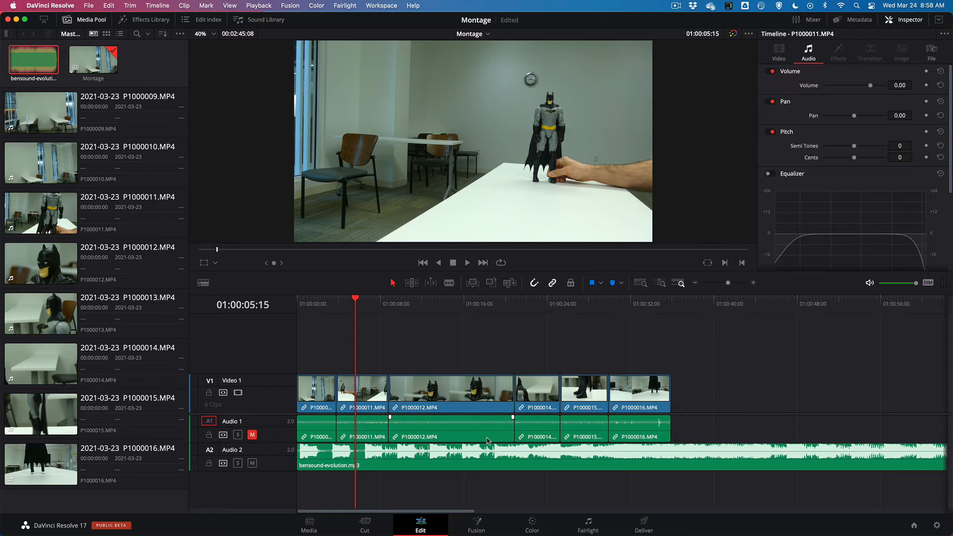
pyautogui.moveTo(333, 308); pyautogui.dragTo(327, 307)
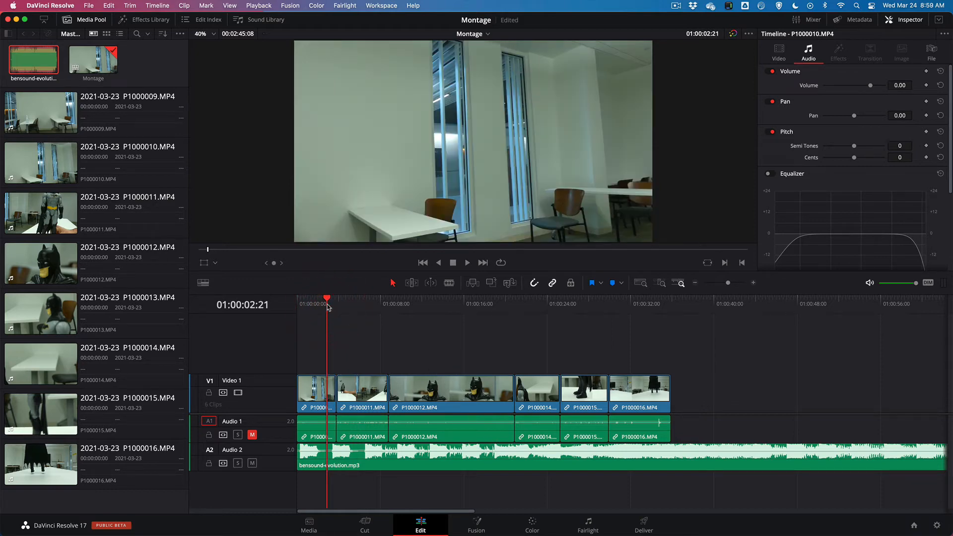
# Play through the first cut to locate the music beat and lower the bensound-evolution.mp3 clip's volume to about -6.82
pyautogui.press('space')
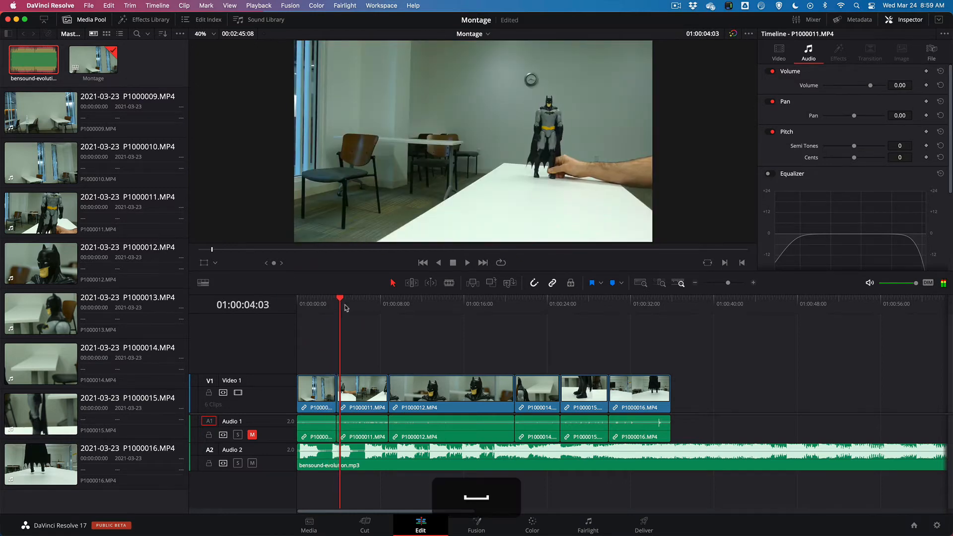
pyautogui.moveTo(339, 299); pyautogui.dragTo(330, 299)
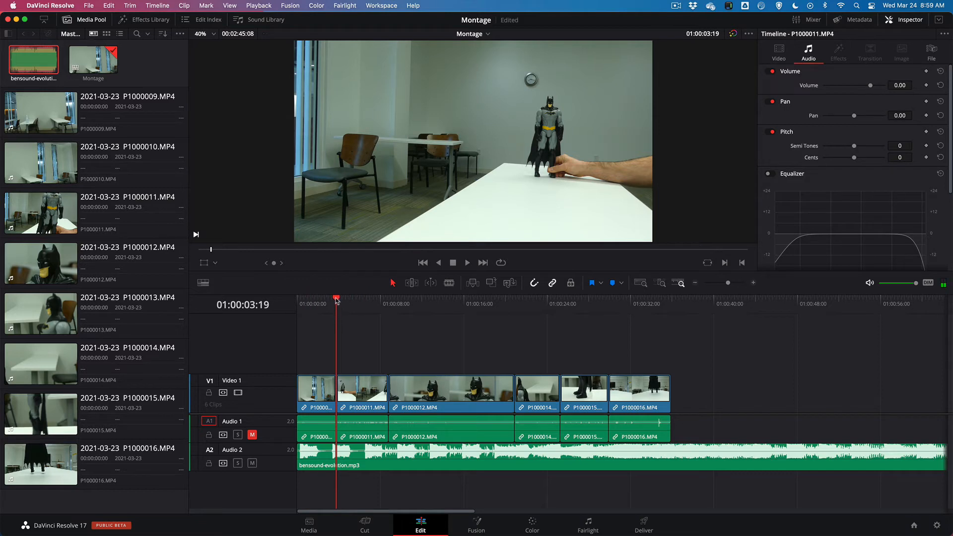
pyautogui.press('Left')
pyautogui.press('Left')
pyautogui.press('Left')
pyautogui.press('Left')
pyautogui.press('Left')
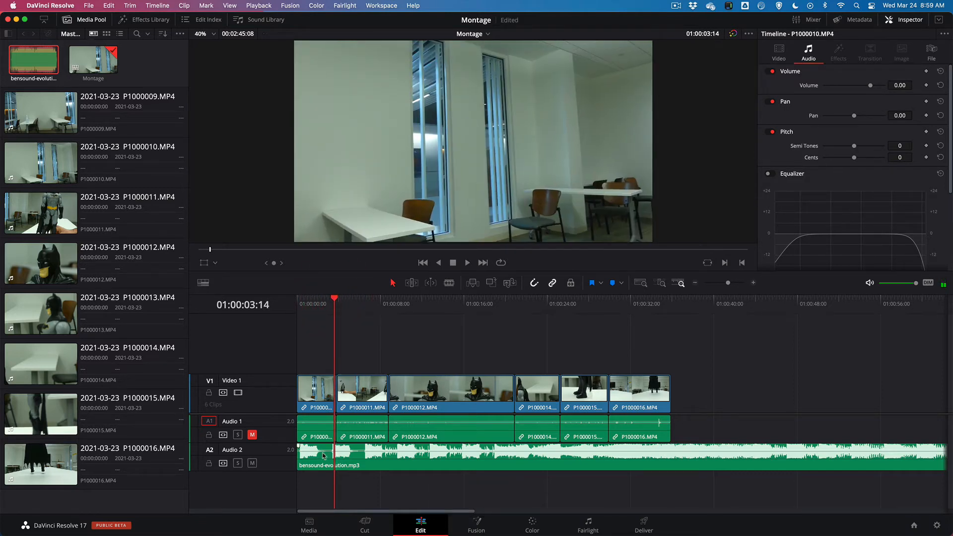
pyautogui.moveTo(325, 447); pyautogui.dragTo(325, 452)
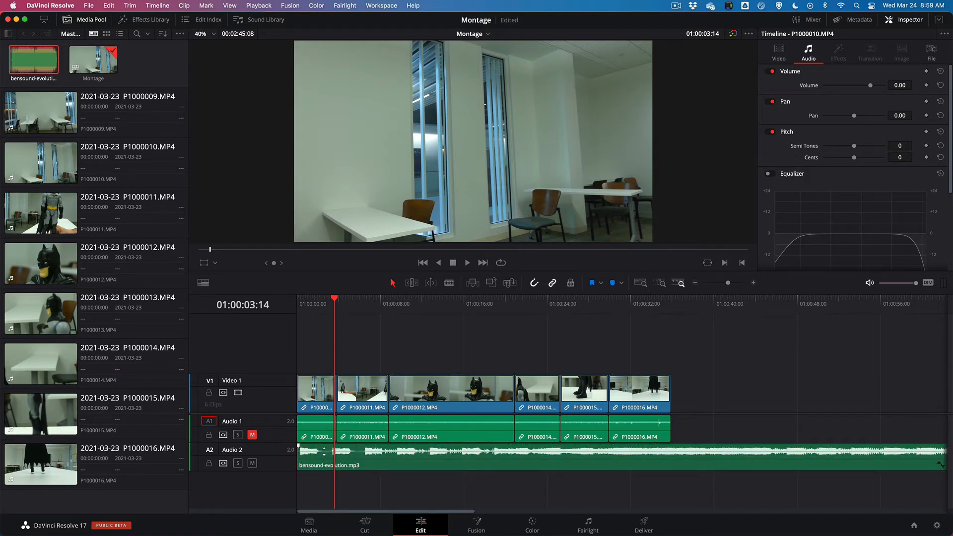
# Ripple-trim the end of P1000010.MP4 back to the music beat at 01:00:03:08
pyautogui.press('Left')
pyautogui.press('Left')
pyautogui.press('Left')
pyautogui.press('Left')
pyautogui.press('Left')
pyautogui.press('Left')
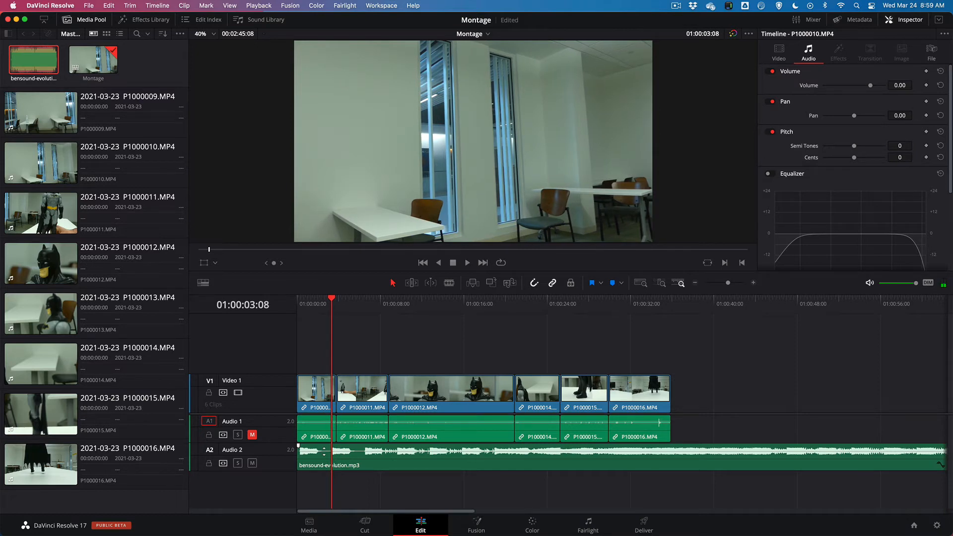
pyautogui.press('Right')
pyautogui.press('Left')
pyautogui.press('t')
pyautogui.moveTo(333, 395); pyautogui.dragTo(328, 395)
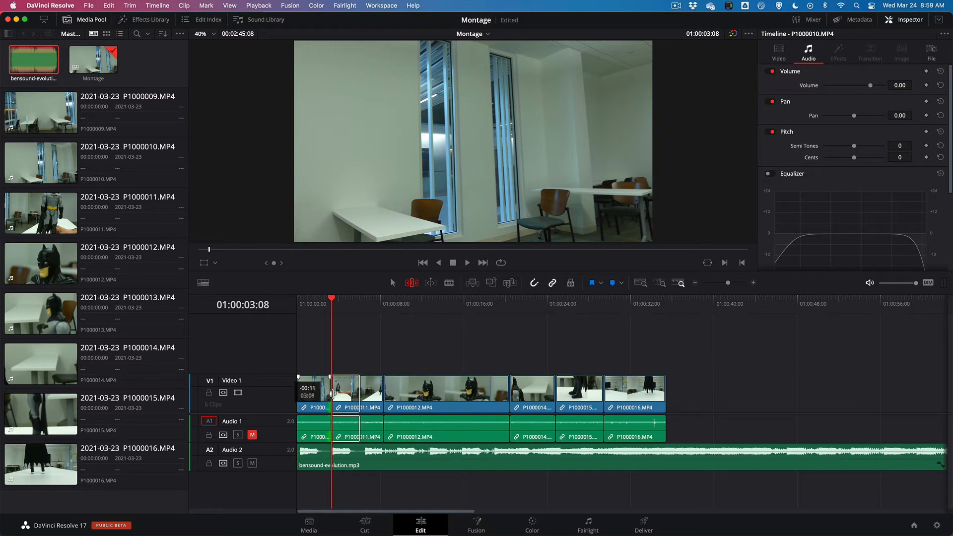
# Play across the first cut to find the next beat and ripple-trim the end of P1000011.MP4 to 01:00:06:11
pyautogui.click(317, 304)
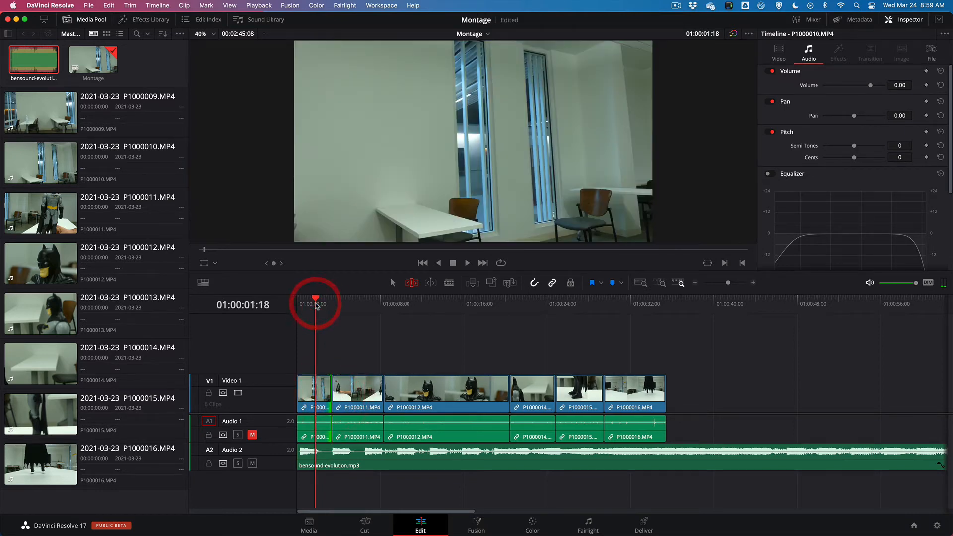
pyautogui.press('space')
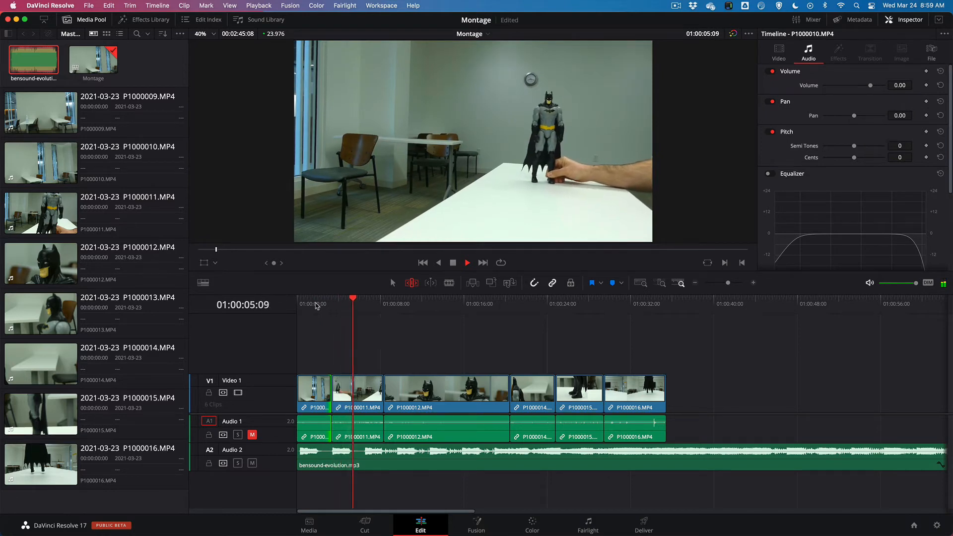
pyautogui.press('space')
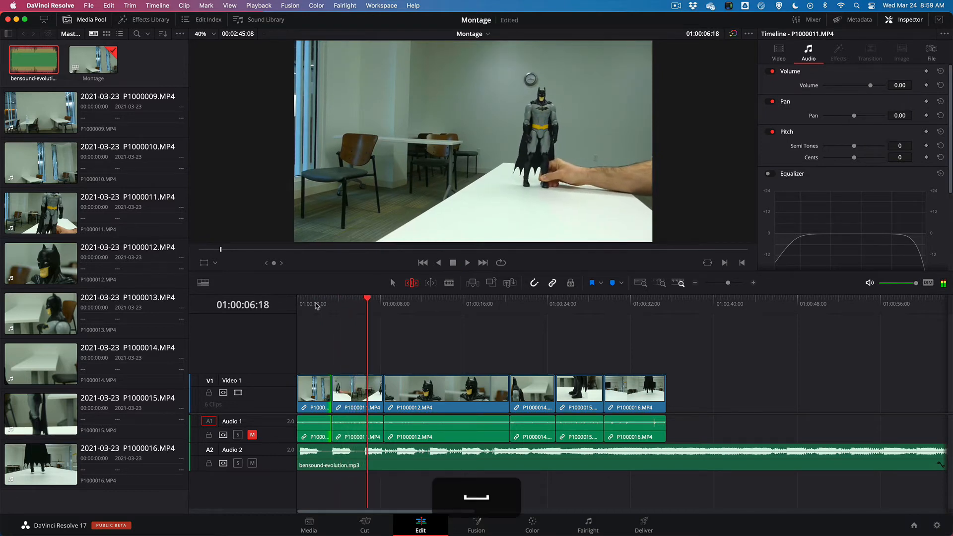
pyautogui.click(364, 300)
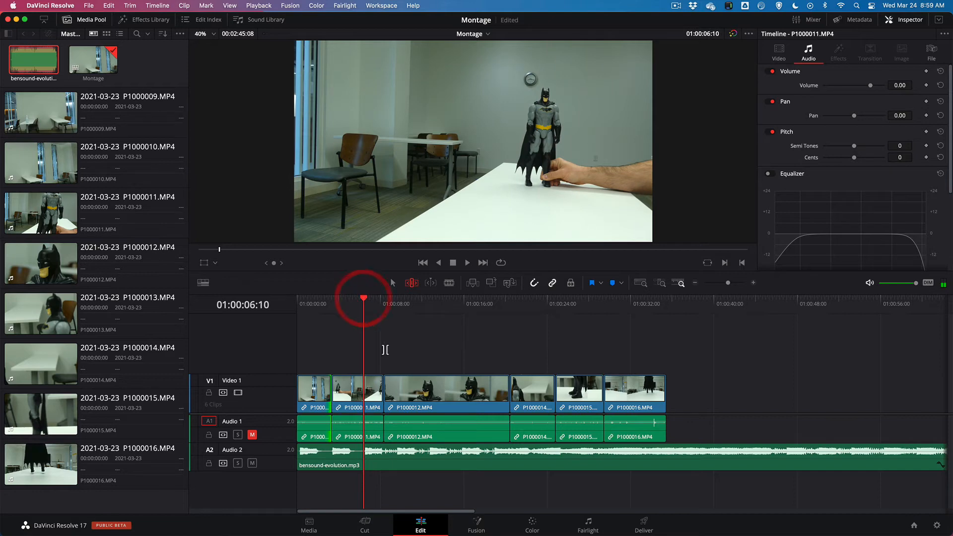
pyautogui.press('Right')
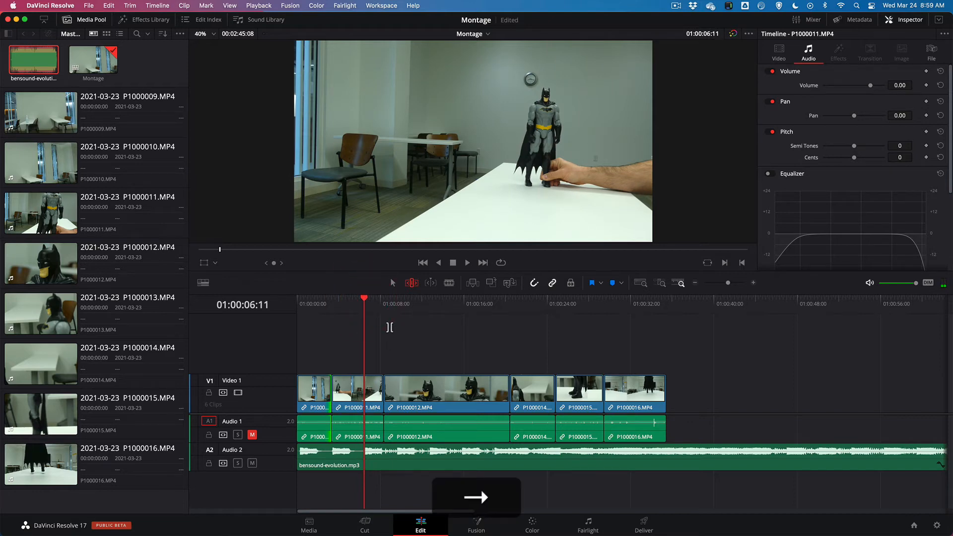
pyautogui.moveTo(373, 384); pyautogui.dragTo(363, 389)
# Play the montage from the start and ripple-trim the end of P1000012.MP4 to the beat at 01:00:12:15
pyautogui.moveTo(325, 305); pyautogui.dragTo(297, 304)
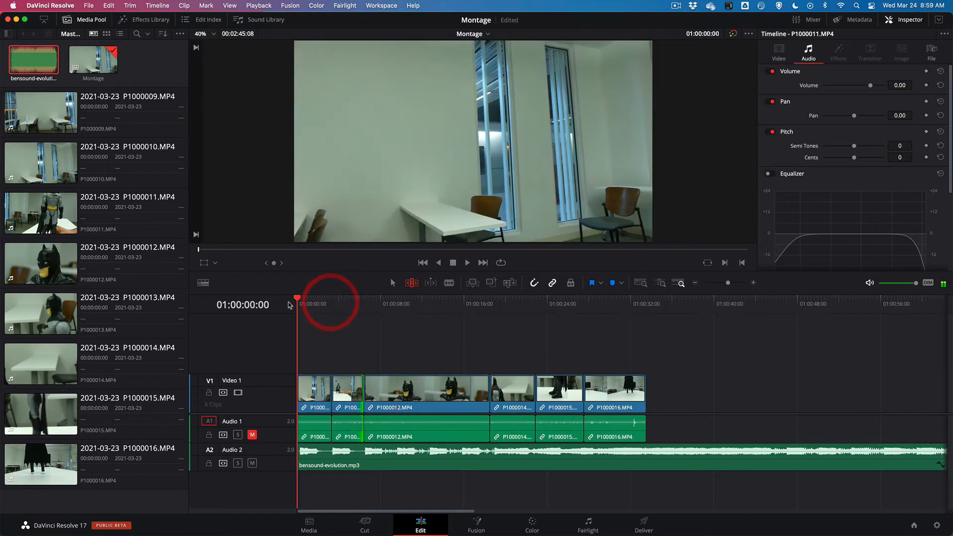
pyautogui.press('space')
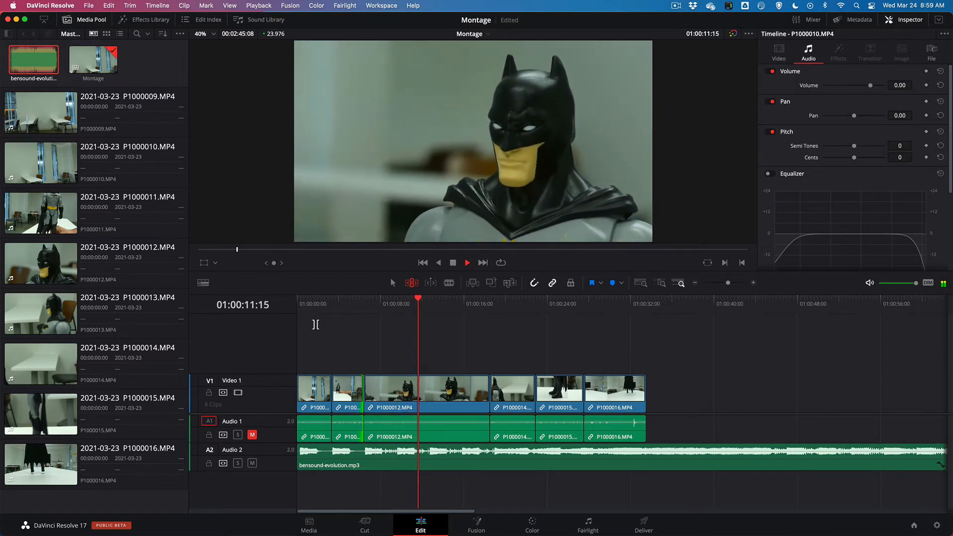
pyautogui.press('space')
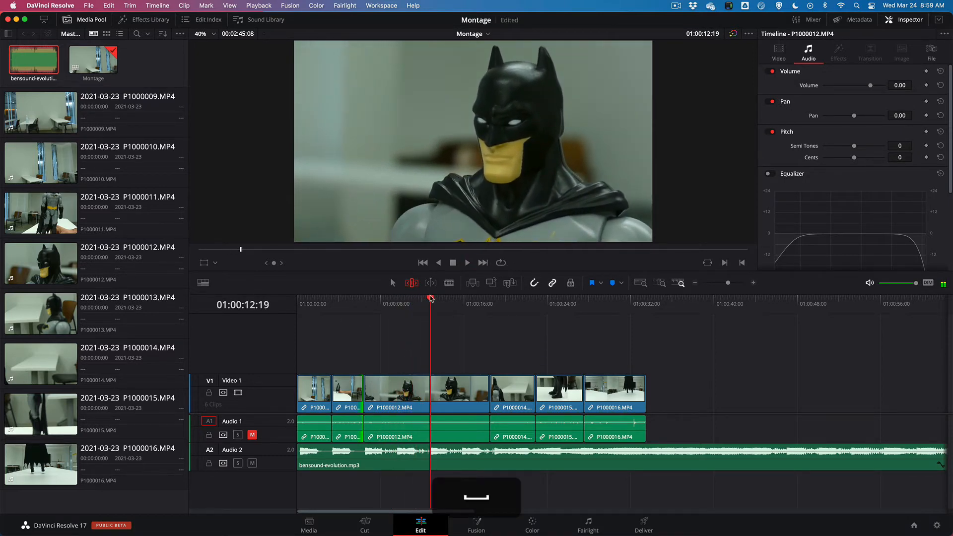
pyautogui.moveTo(430, 298); pyautogui.dragTo(429, 300)
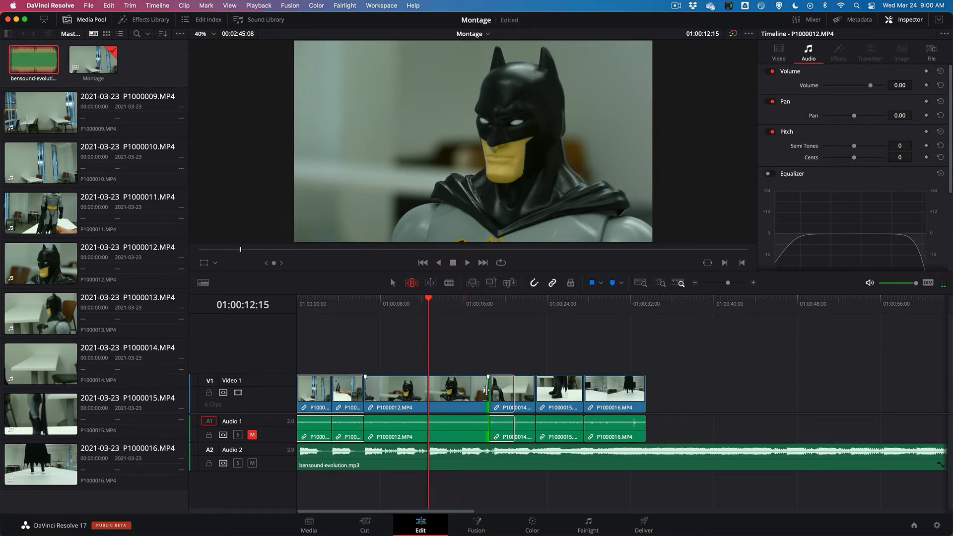
pyautogui.moveTo(486, 390); pyautogui.dragTo(427, 389)
# Play across the end of P1000012.MP4 and ripple-trim the end of P1000014.MP4 to the beat at 01:00:15:20
pyautogui.click(414, 303)
pyautogui.press('space')
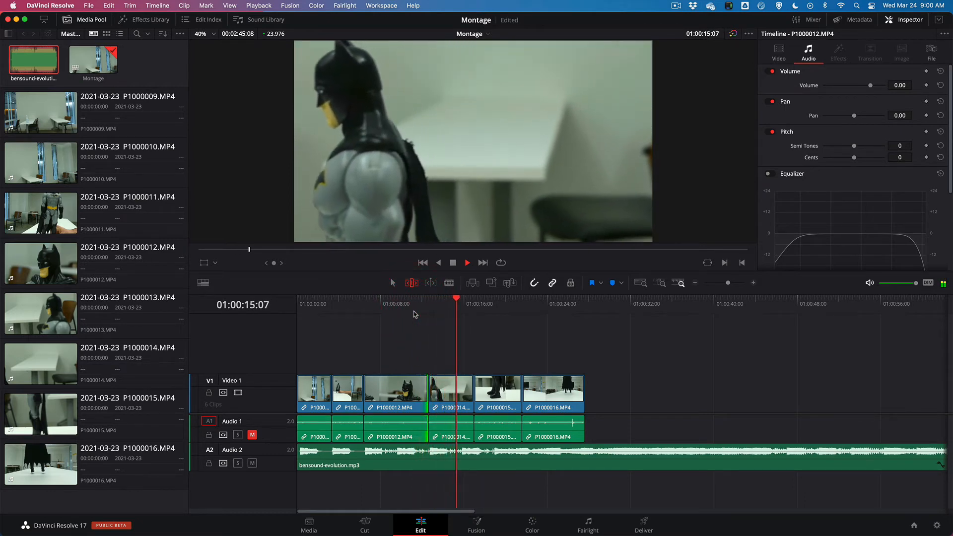
pyautogui.press('space')
pyautogui.moveTo(466, 301); pyautogui.dragTo(463, 300)
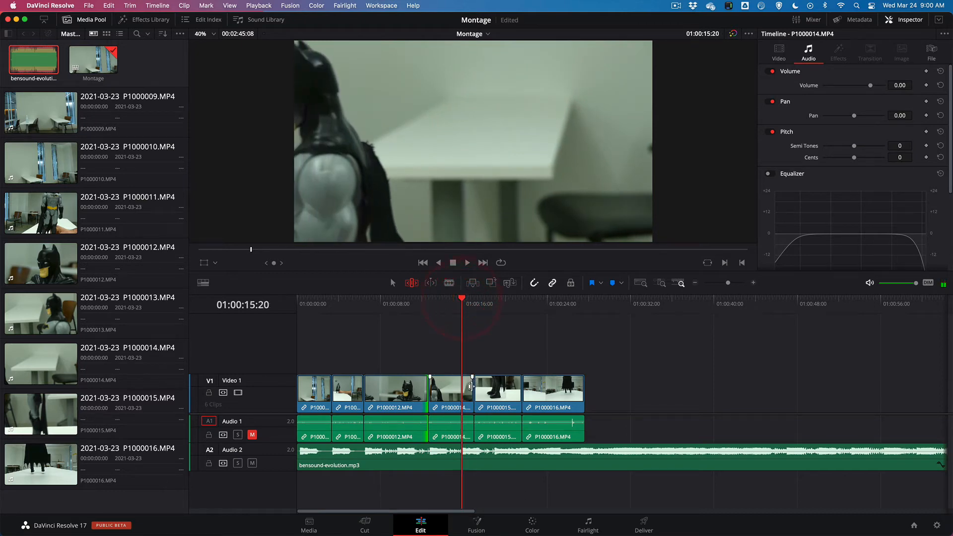
pyautogui.moveTo(469, 386); pyautogui.dragTo(461, 386)
# Play on from P1000014.MP4 to the next beat and ripple-extend the end of P1000015.MP4 to 01:00:20:18
pyautogui.click(448, 303)
pyautogui.press('space')
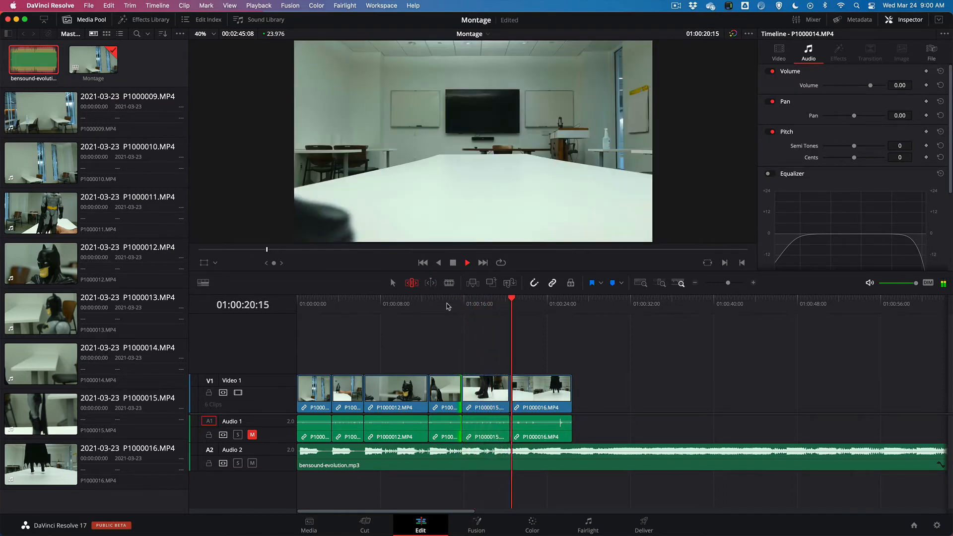
pyautogui.press('space')
pyautogui.click(510, 308)
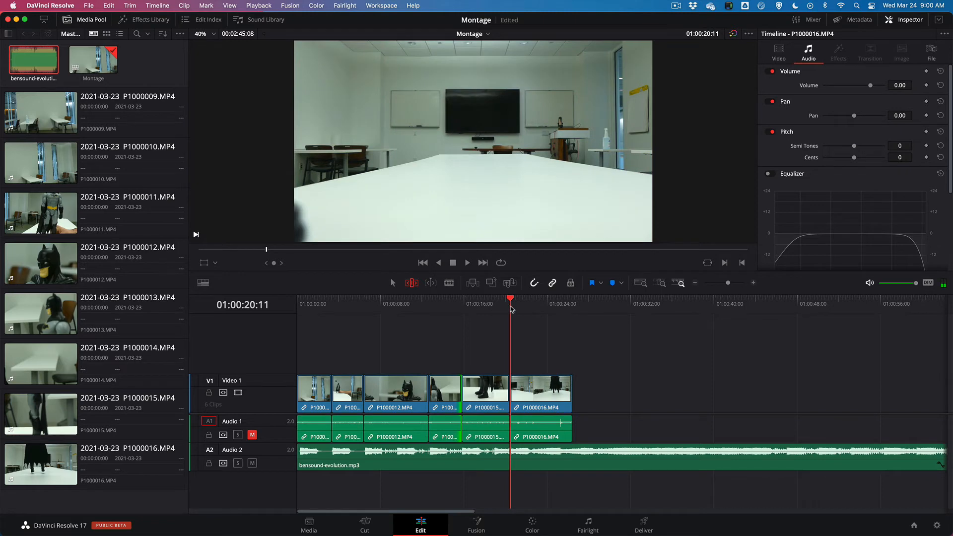
pyautogui.press('Right')
pyautogui.press('Right')
pyautogui.press('Right')
pyautogui.press('Right')
pyautogui.press('Right')
pyautogui.press('Right')
pyautogui.press('Right')
pyautogui.press('Right')
pyautogui.press('Right')
pyautogui.press('Right')
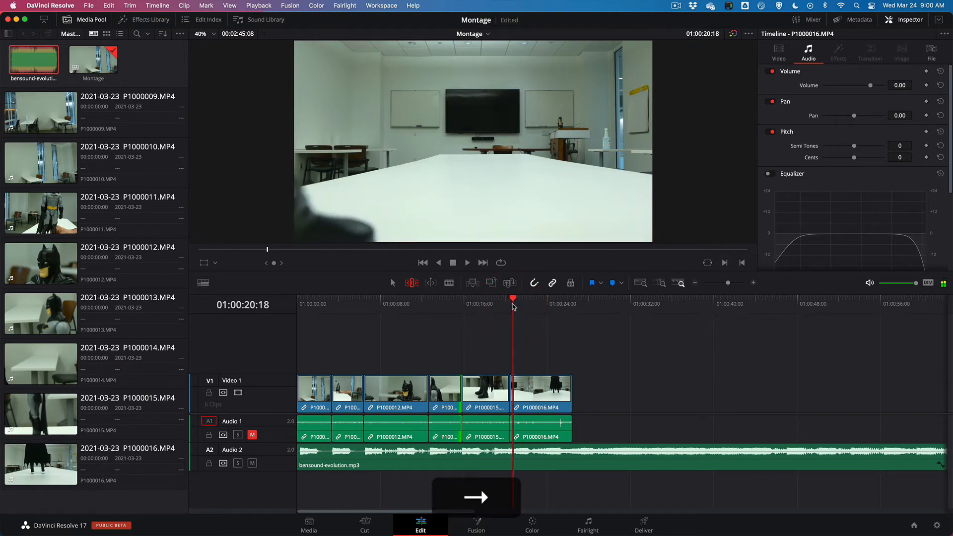
pyautogui.moveTo(505, 385); pyautogui.dragTo(509, 386)
# Play the rest of the montage past its last clip and park the playhead at 01:00:30:00 in the music
pyautogui.click(498, 305)
pyautogui.press('space')
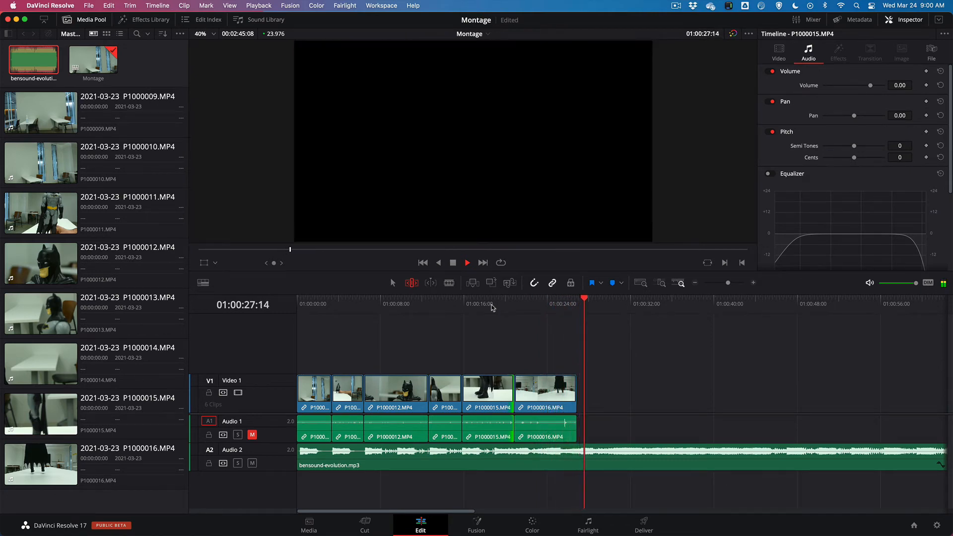
pyautogui.press('space')
pyautogui.moveTo(588, 300); pyautogui.dragTo(592, 300)
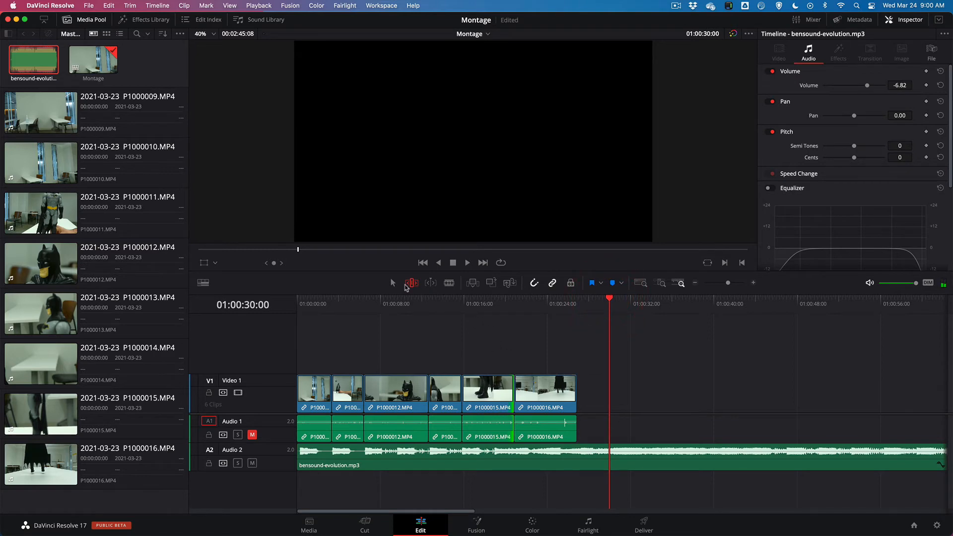
# Move P1000016.MP4 to end at 01:00:30:00, and place a lengthened P1000015.MP4 and then P1000014.MP4 directly before it, leaving a gap after P1000012.MP4
pyautogui.moveTo(541, 401); pyautogui.dragTo(572, 398)
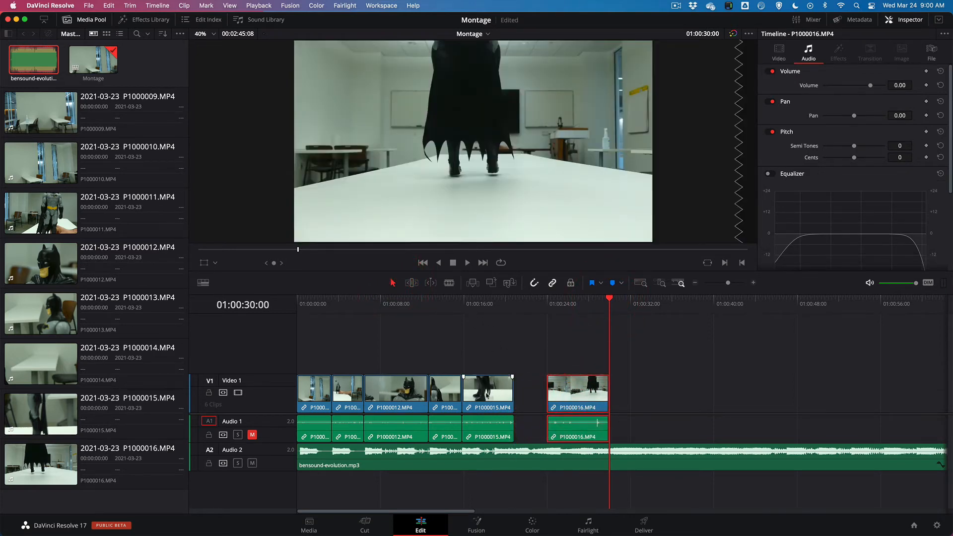
pyautogui.moveTo(509, 393); pyautogui.dragTo(521, 395)
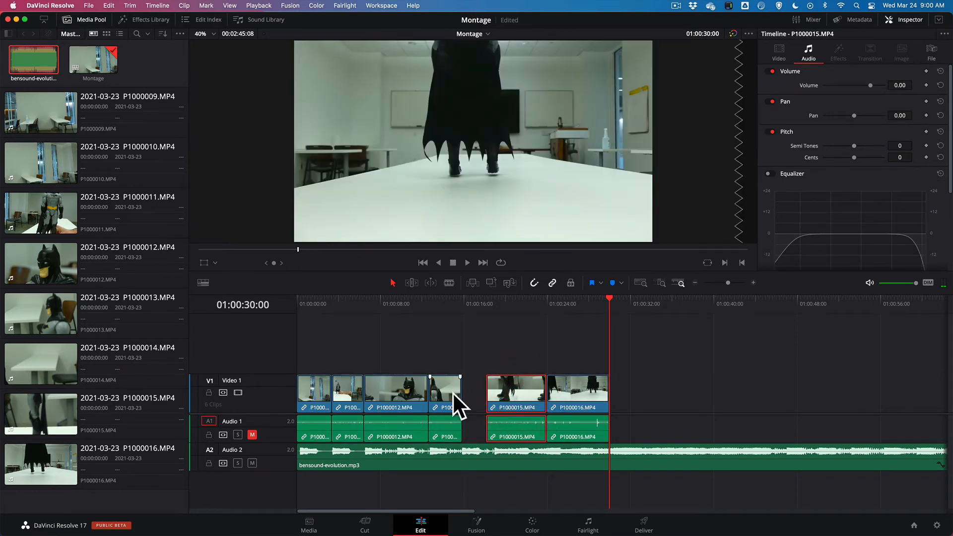
pyautogui.moveTo(443, 396); pyautogui.dragTo(465, 395)
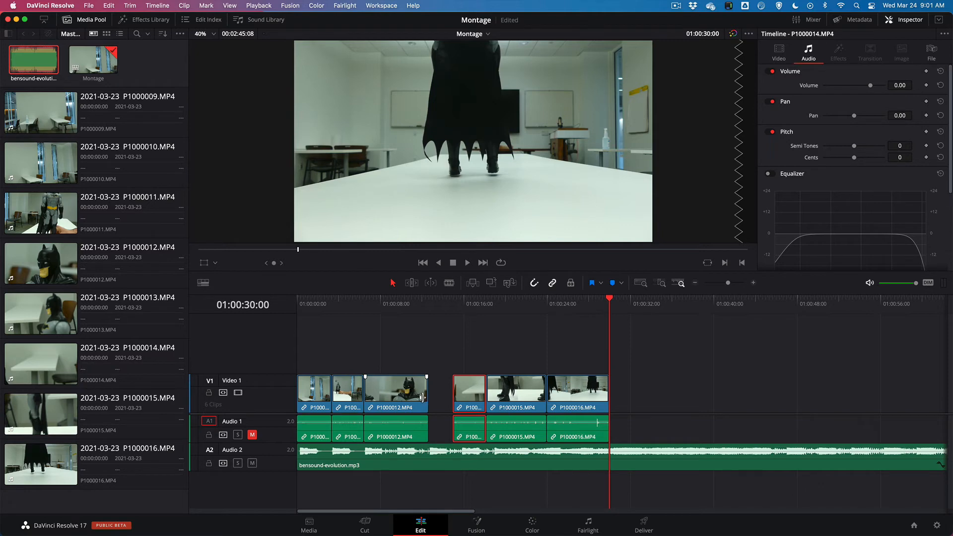
# Mark a new range of P1000011.MP4 with the figure closer to the camera and place it in the gap after P1000012.MP4
pyautogui.click(81, 221)
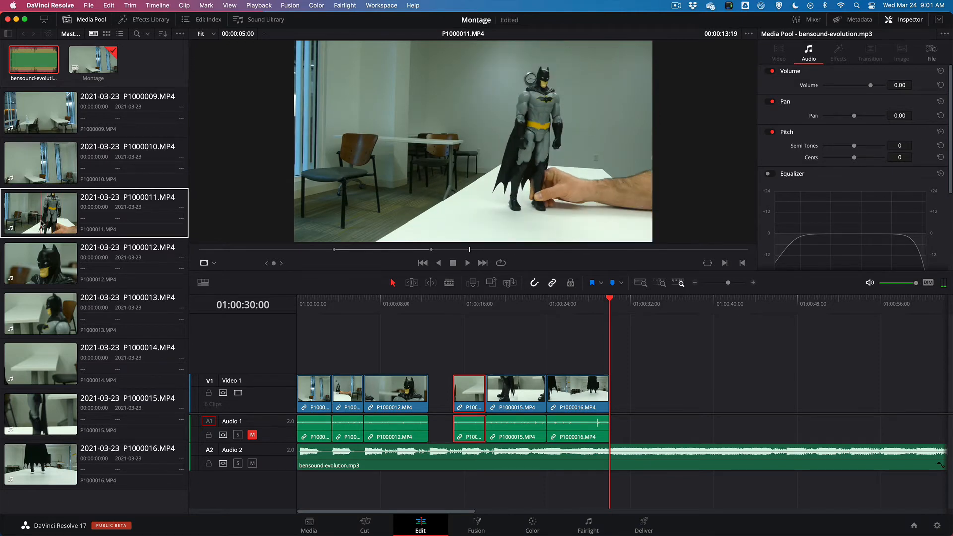
pyautogui.click(40, 219)
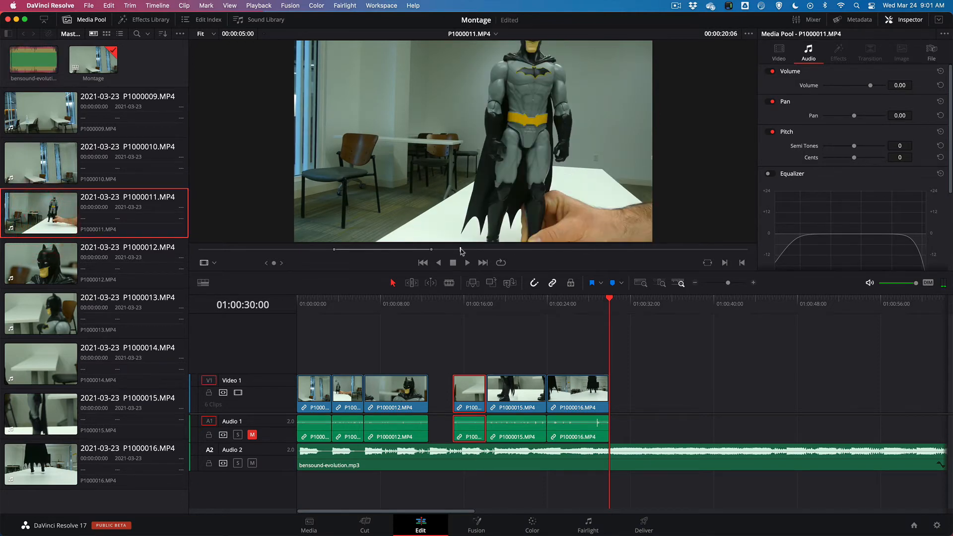
pyautogui.moveTo(461, 251); pyautogui.dragTo(427, 390)
pyautogui.press('i')
pyautogui.press('o')
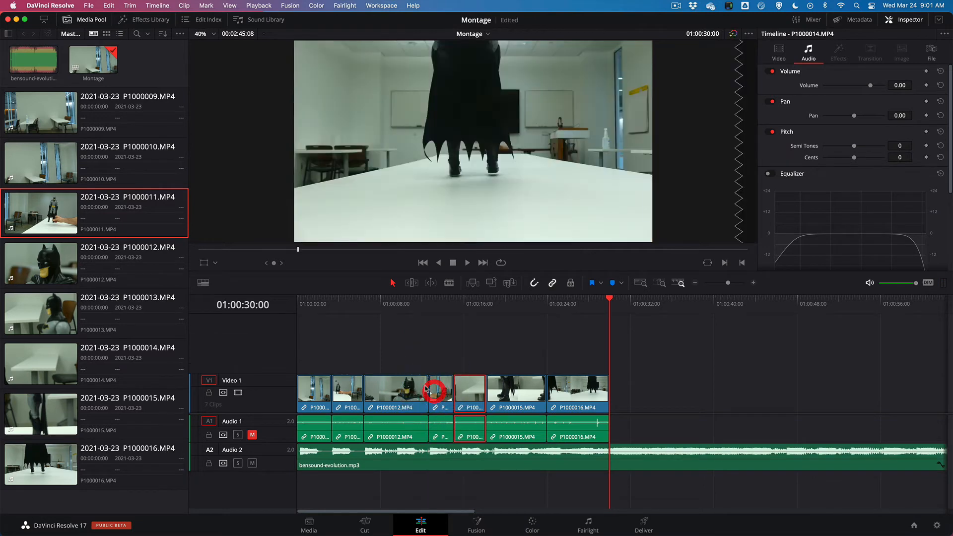
# Play across the added P1000011.MP4 clip to find the beat and ripple-extend its end to 01:00:15:21
pyautogui.click(404, 304)
pyautogui.press('space')
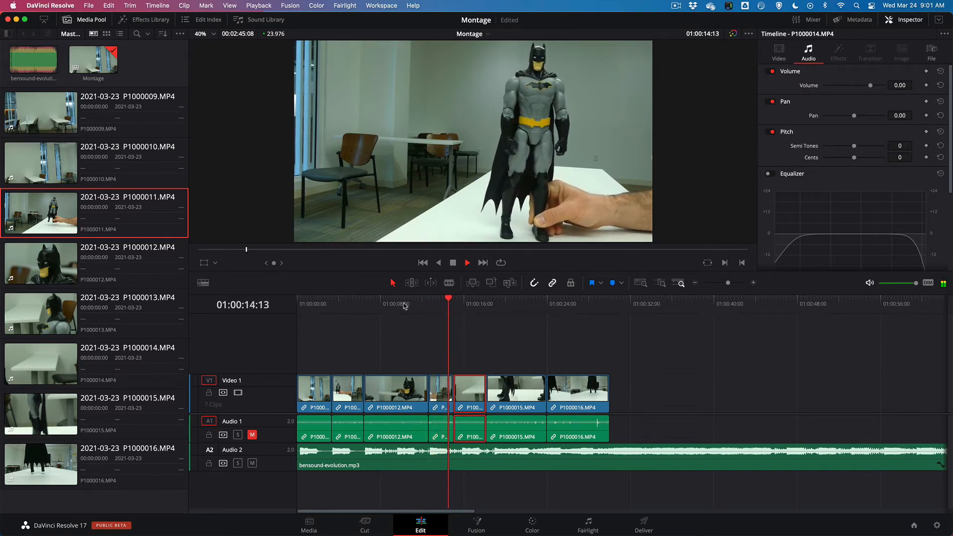
pyautogui.press('space')
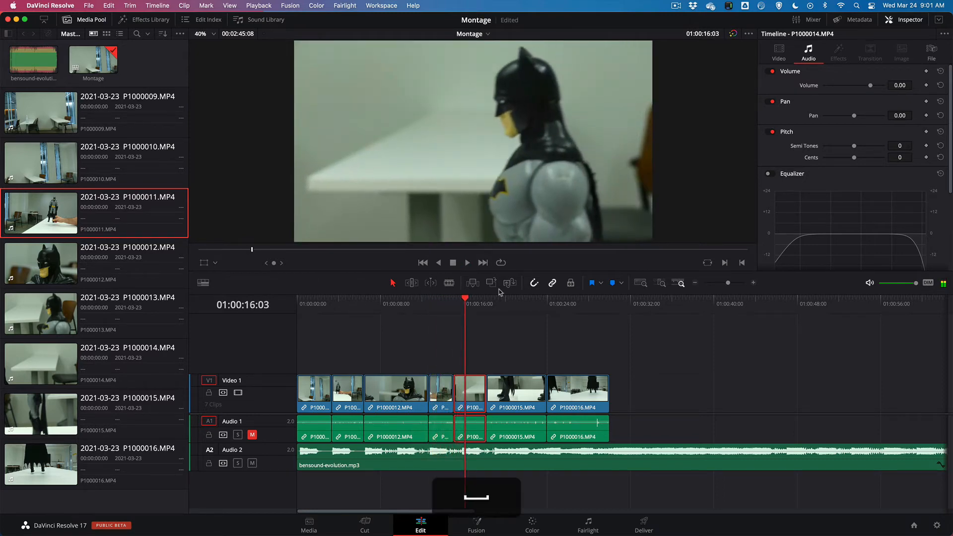
pyautogui.moveTo(465, 299); pyautogui.dragTo(463, 300)
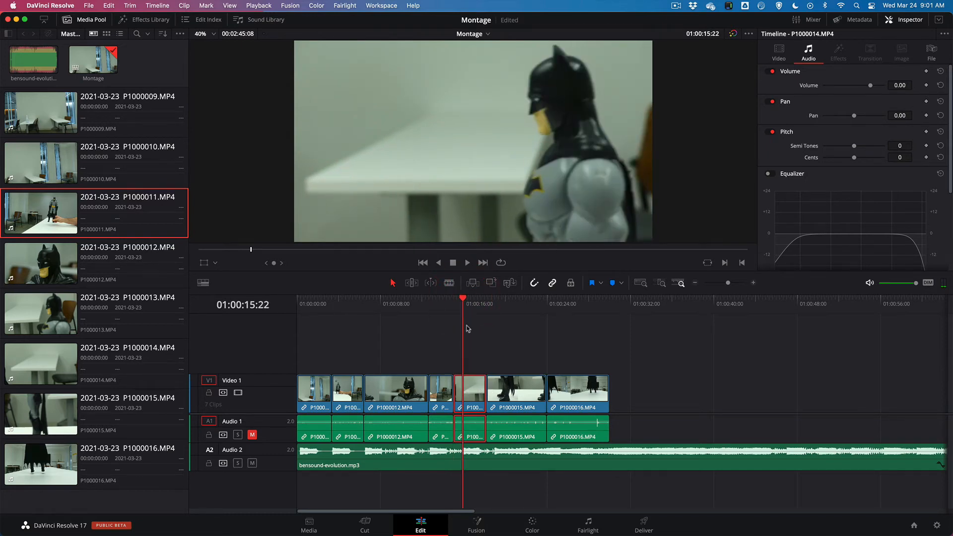
pyautogui.press('Left')
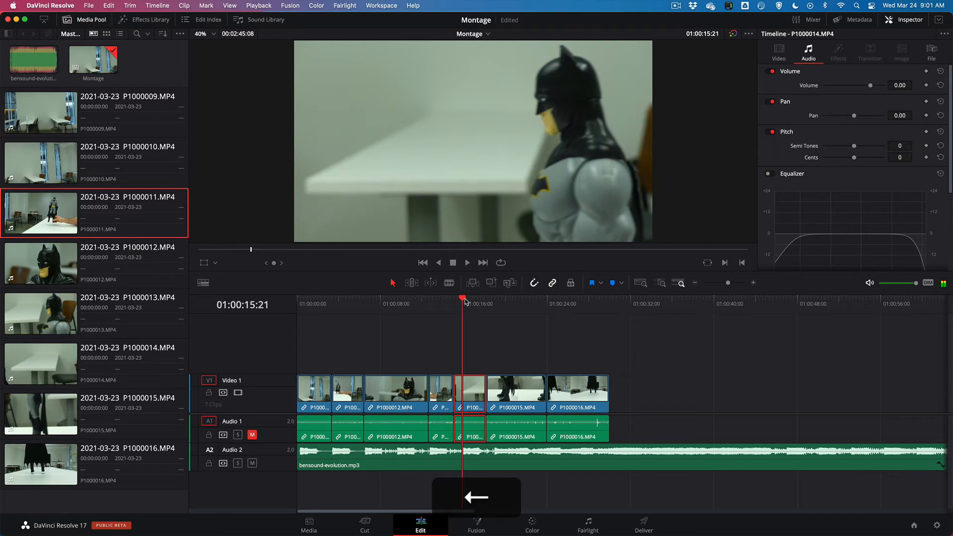
pyautogui.press('t')
pyautogui.moveTo(448, 390); pyautogui.dragTo(458, 390)
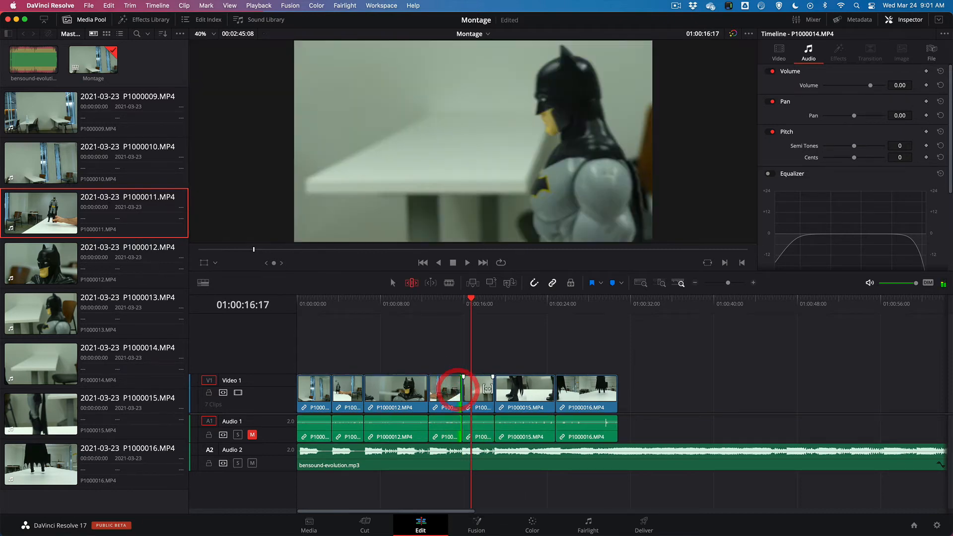
# Play the timeline from the second P1000011.MP4 clip to check the cuts, and move the playhead to the last clip's end at 01:00:30:20
pyautogui.click(453, 305)
pyautogui.press('space')
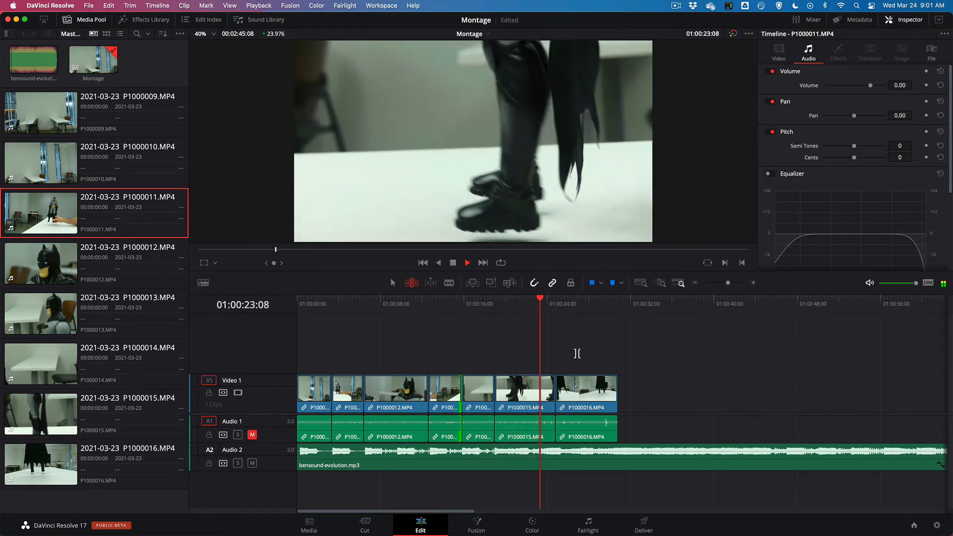
pyautogui.moveTo(596, 303)
pyautogui.mouseDown()
pyautogui.moveTo(620, 304)
pyautogui.moveTo(612, 308)
pyautogui.mouseUp()
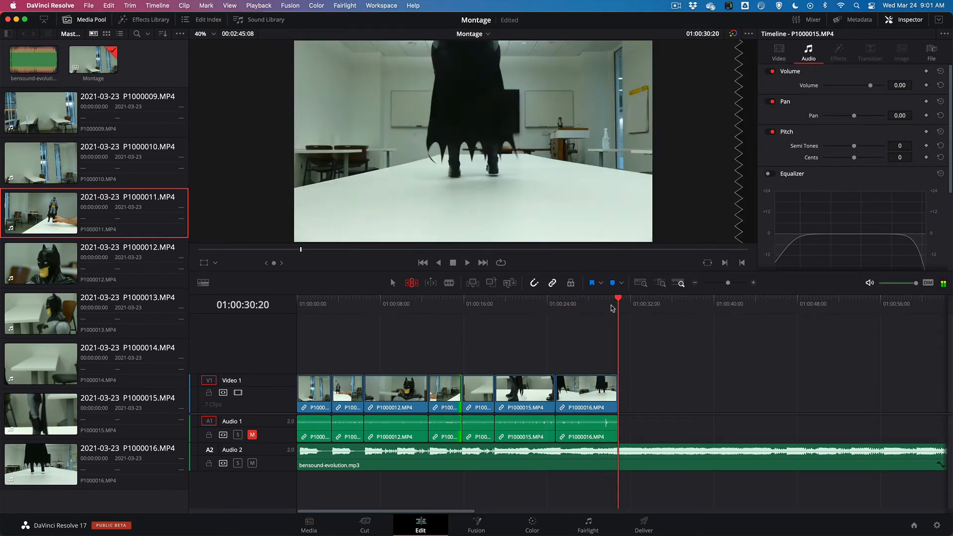
# Ripple-trim the end of P1000015.MP4 so the last clip ends at 01:00:30:00, and play the timeline from its start
pyautogui.click(611, 306)
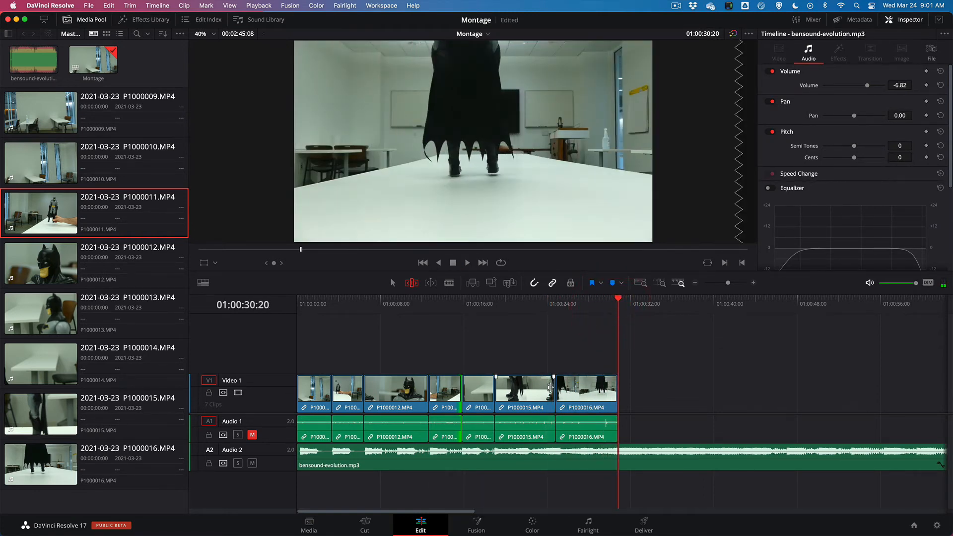
pyautogui.moveTo(549, 387); pyautogui.dragTo(541, 388)
pyautogui.moveTo(430, 308); pyautogui.dragTo(287, 308)
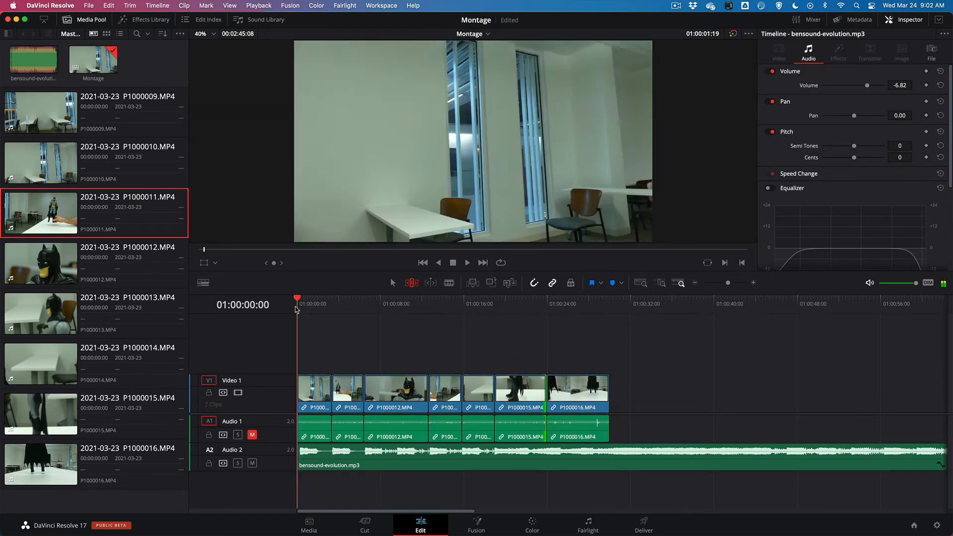
pyautogui.press('space')
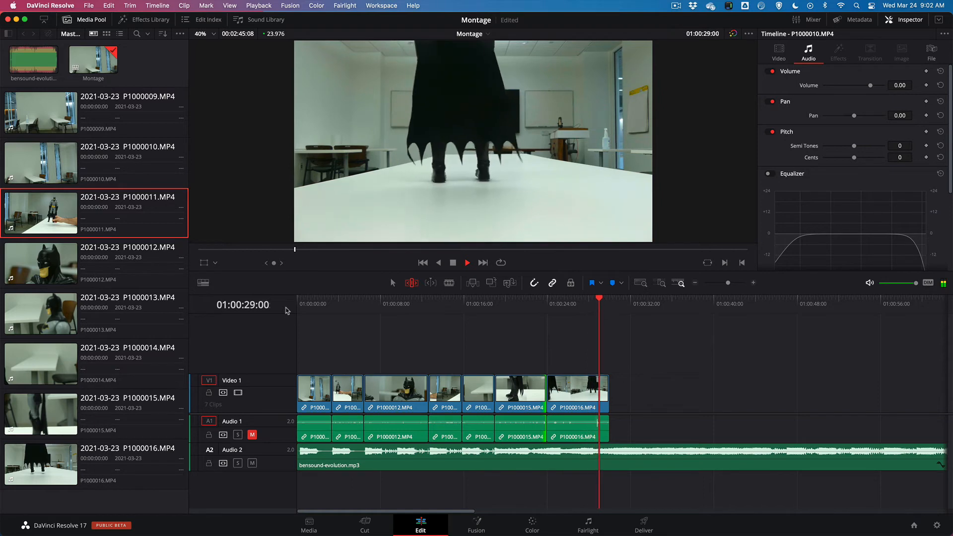
pyautogui.press('space')
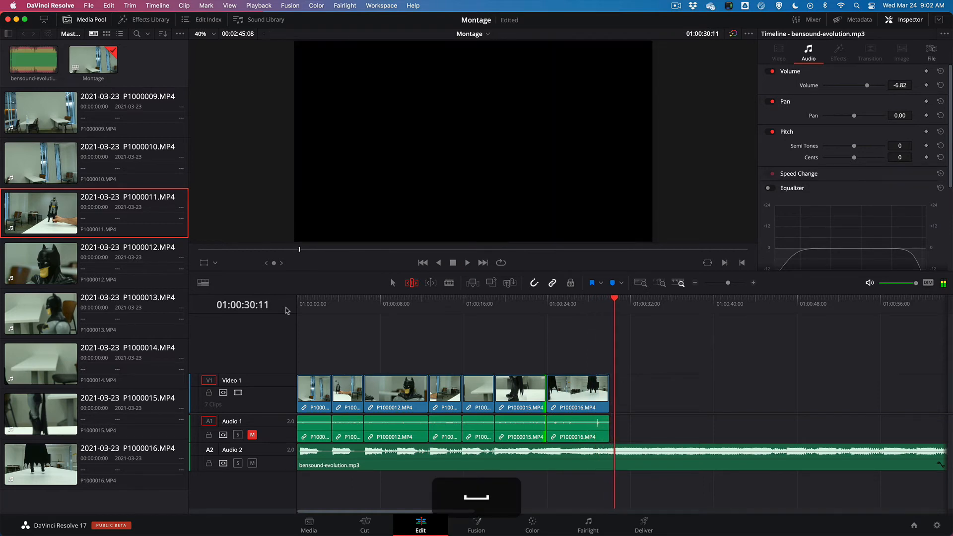
# Split bensound-evolution.mp3 at 01:00:30:00, where the last video clip ends, and delete the remaining music
pyautogui.click(612, 301)
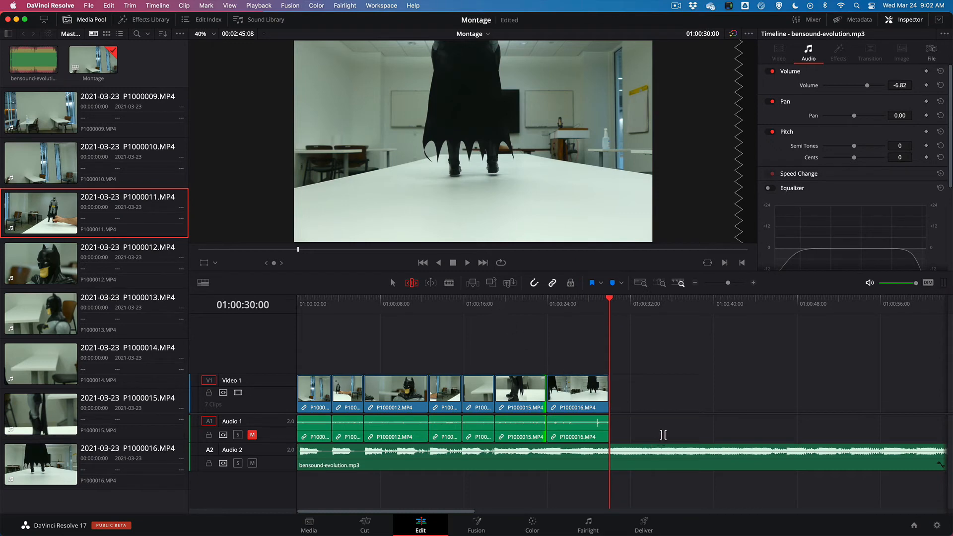
pyautogui.click(395, 283)
pyautogui.moveTo(609, 300); pyautogui.dragTo(575, 300)
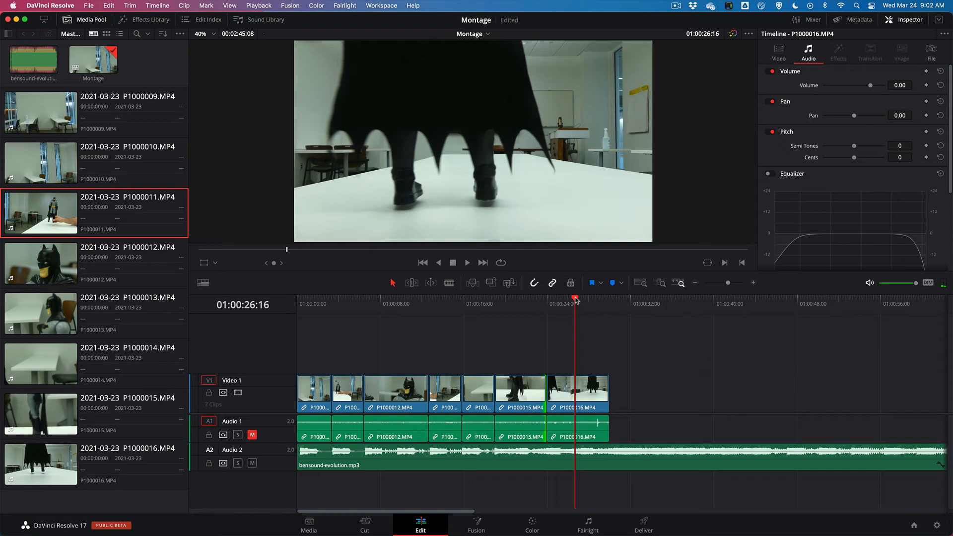
pyautogui.moveTo(575, 298); pyautogui.dragTo(608, 300)
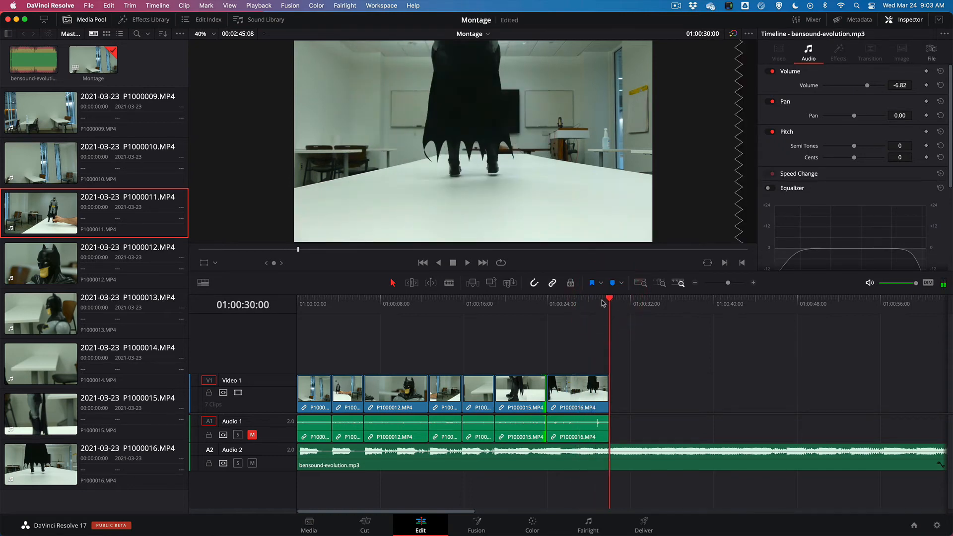
pyautogui.press('super+t')
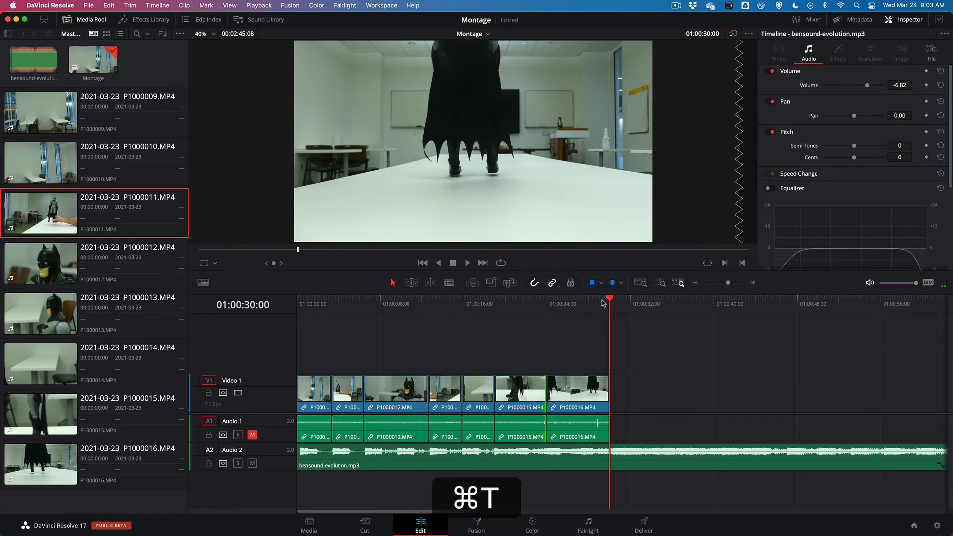
pyautogui.press('super+z')
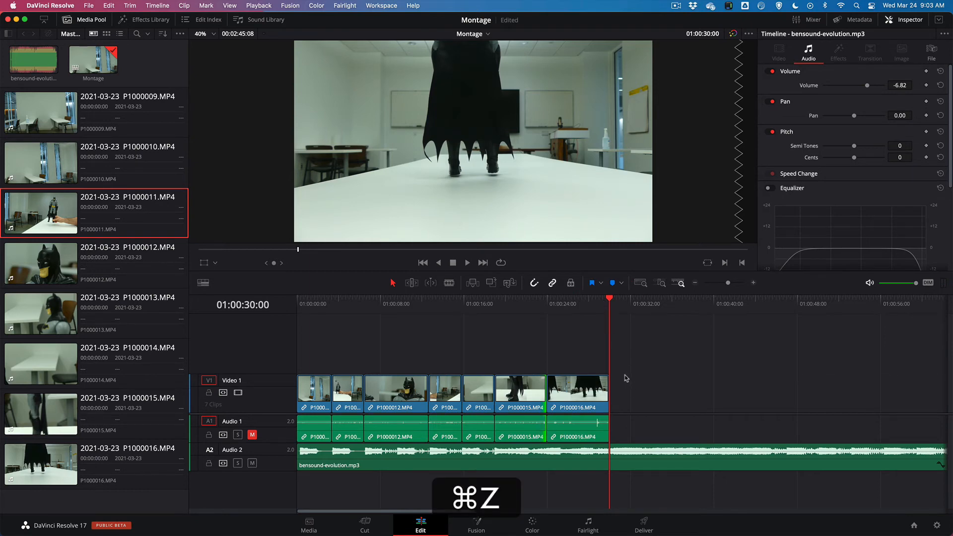
pyautogui.press('super+b')
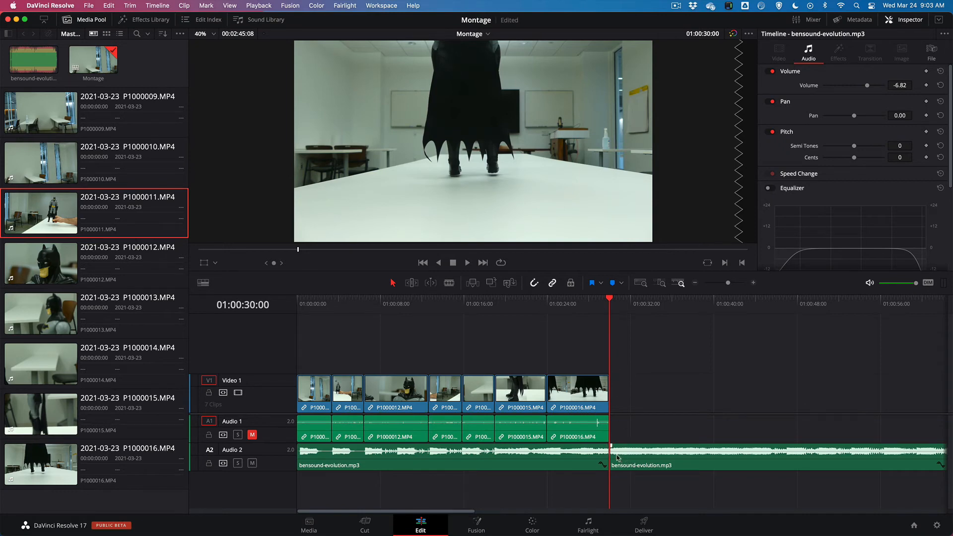
pyautogui.click(665, 467)
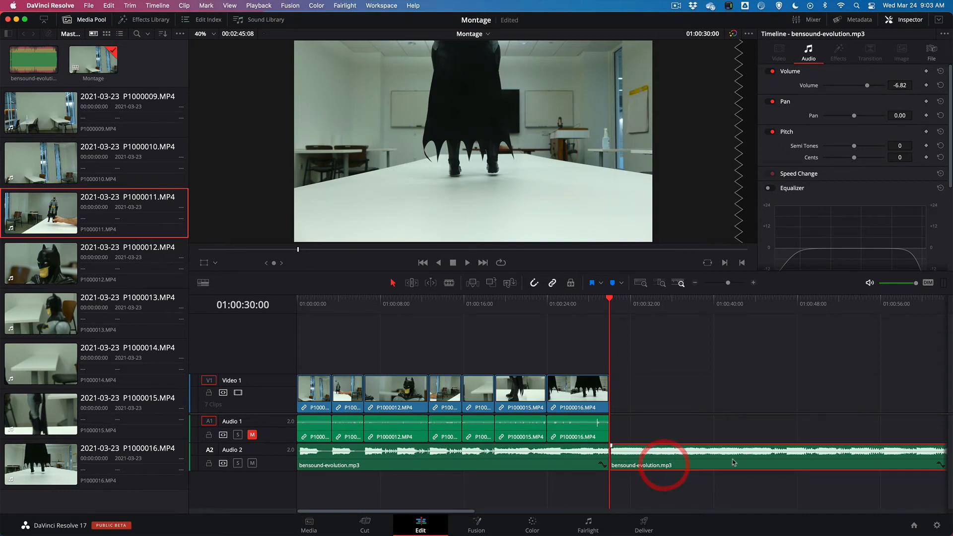
pyautogui.press('BackSpace')
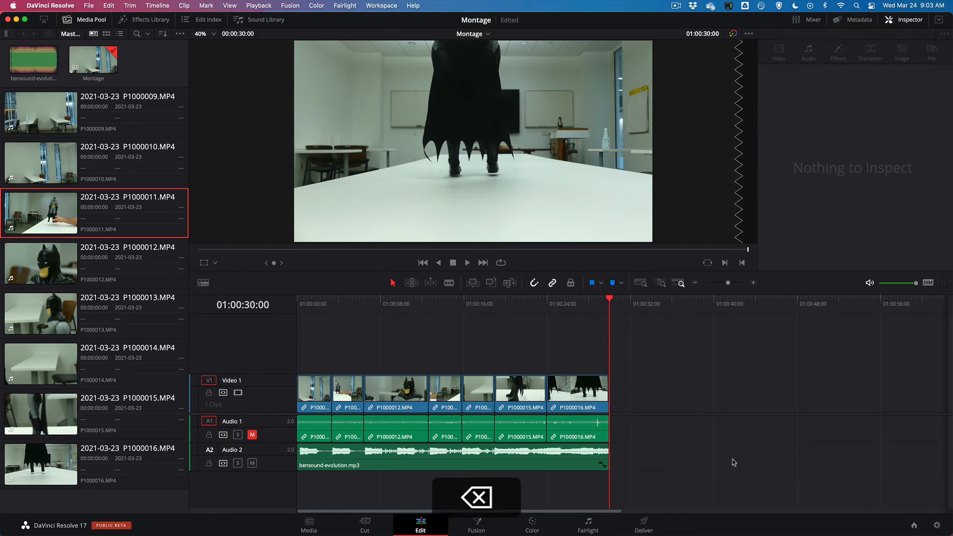
# Fade out the end of bensound-evolution.mp3 over the full length of the P1000016.MP4 clip, and play across the fade to check it
pyautogui.click(603, 446)
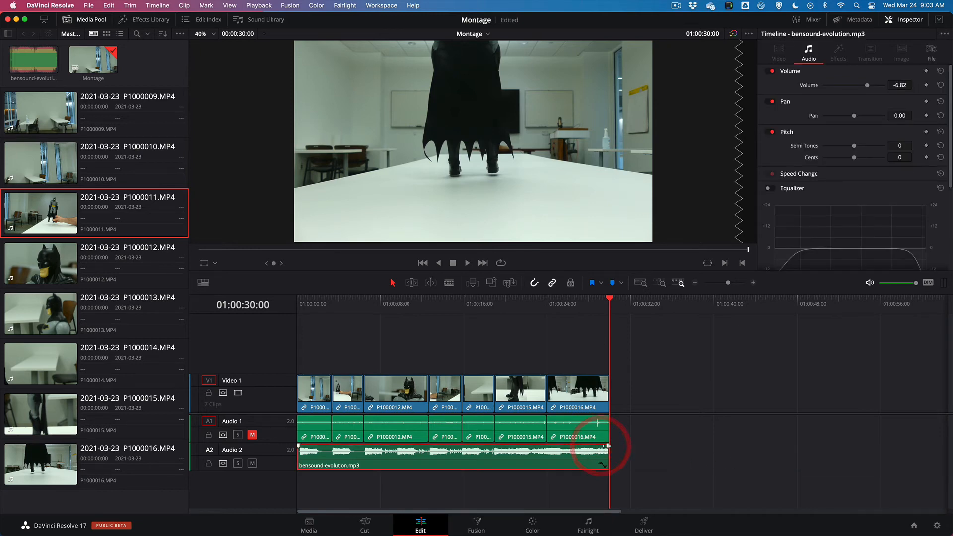
pyautogui.moveTo(607, 446); pyautogui.dragTo(584, 446)
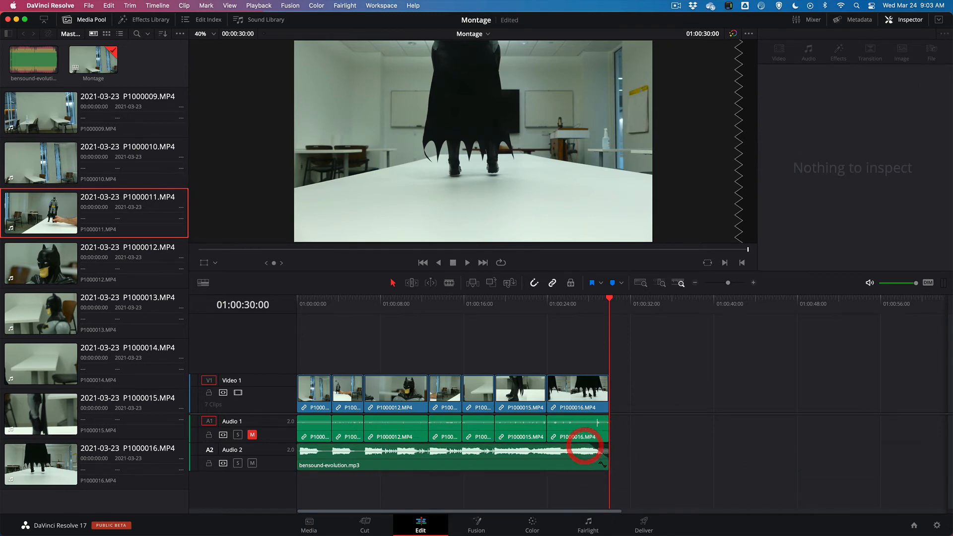
pyautogui.click(583, 310)
pyautogui.press('space')
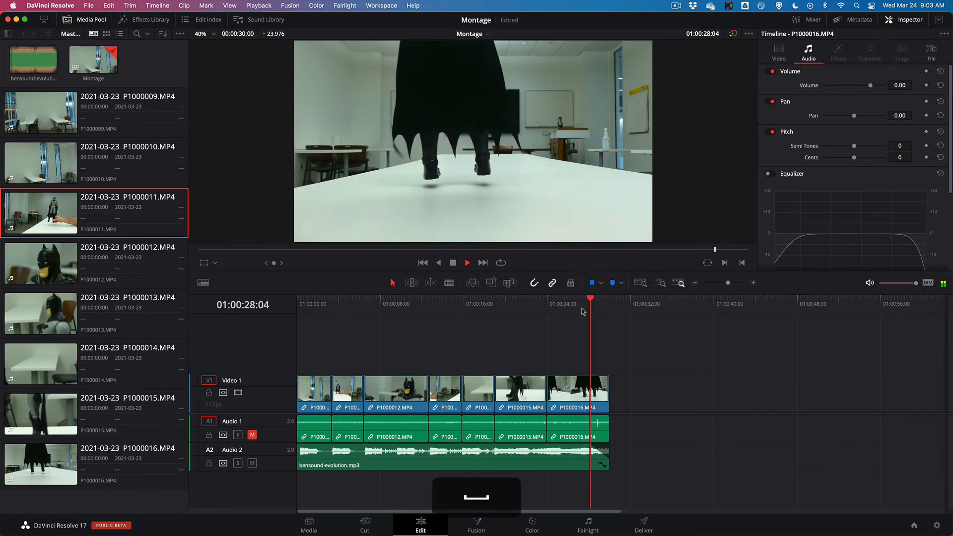
pyautogui.press('space')
pyautogui.moveTo(596, 446); pyautogui.dragTo(544, 446)
pyautogui.click(549, 304)
pyautogui.press('space')
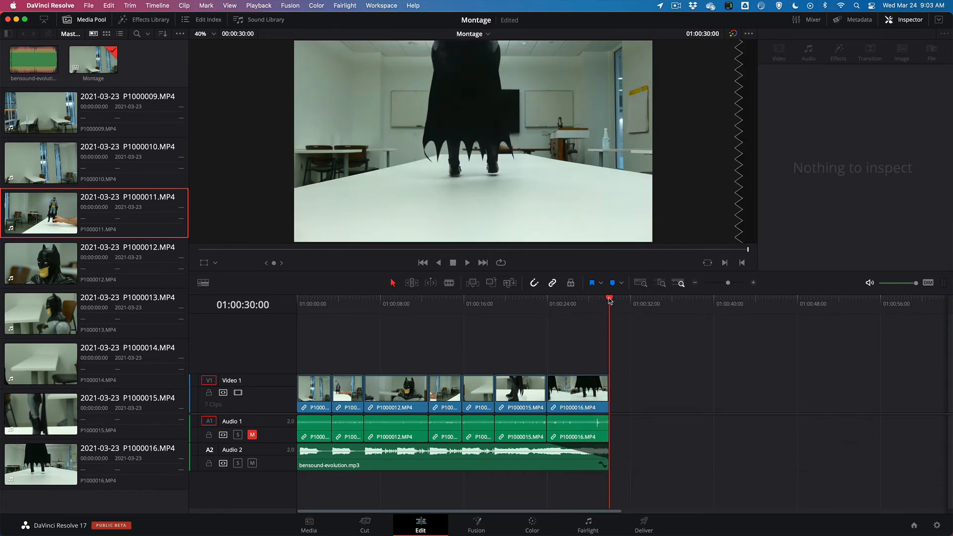
# Place a Superhero Movie title on a new video track at the timeline start and shorten it to the first clip's length
pyautogui.moveTo(610, 301); pyautogui.dragTo(293, 298)
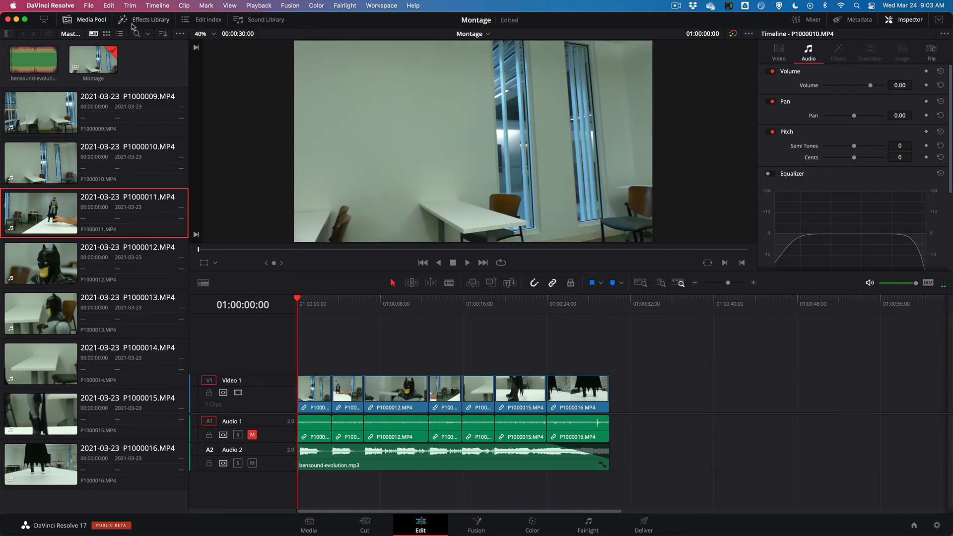
pyautogui.click(147, 20)
pyautogui.click(85, 20)
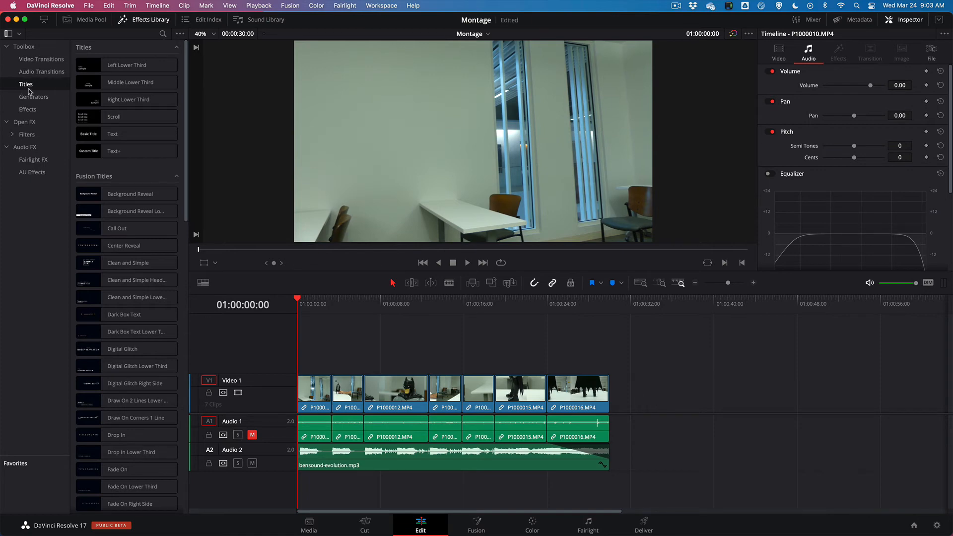
pyautogui.click(34, 107)
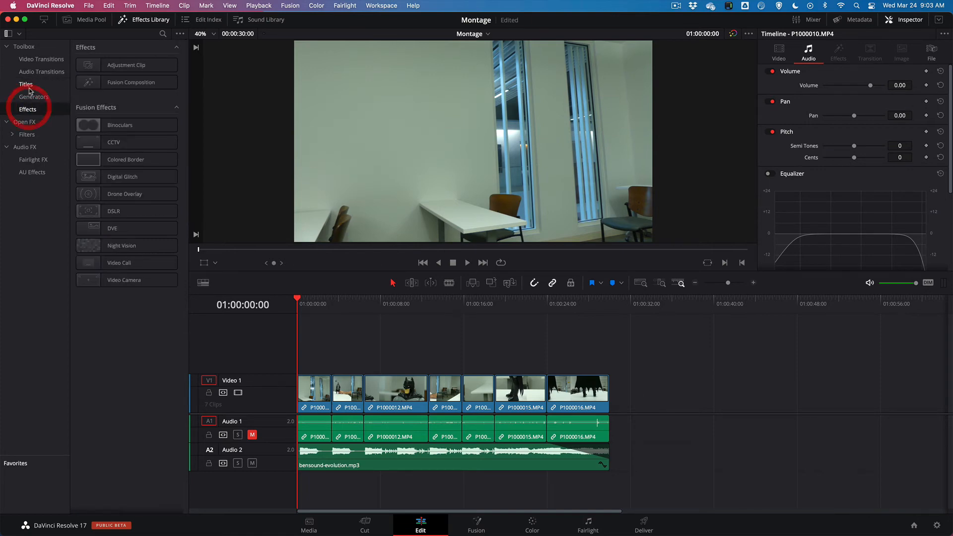
pyautogui.click(30, 88)
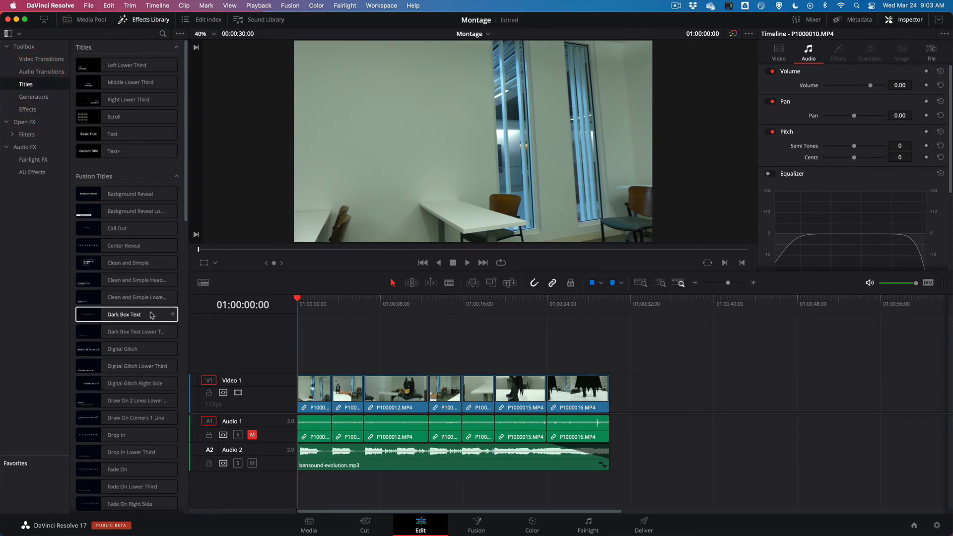
pyautogui.scroll(-10, 148, 313)
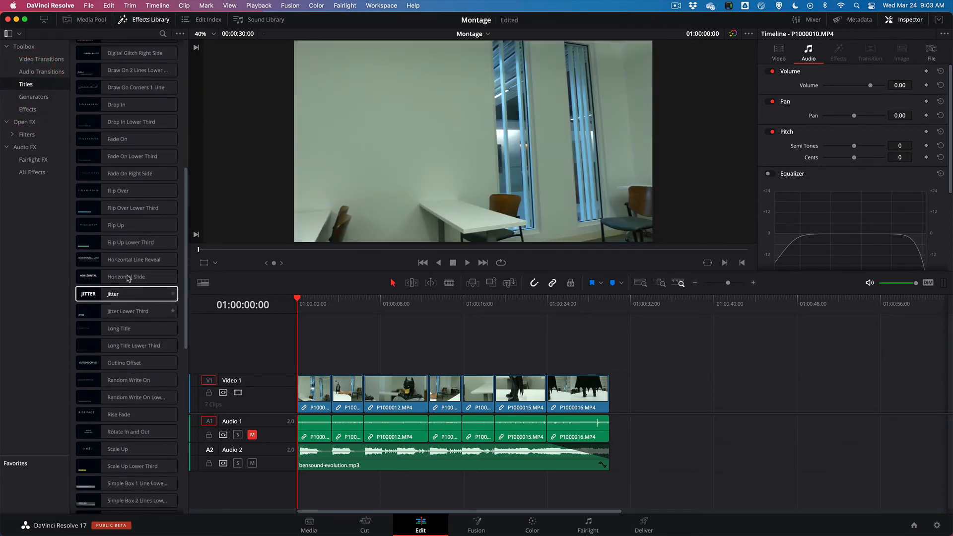
pyautogui.scroll(-12, 102, 238)
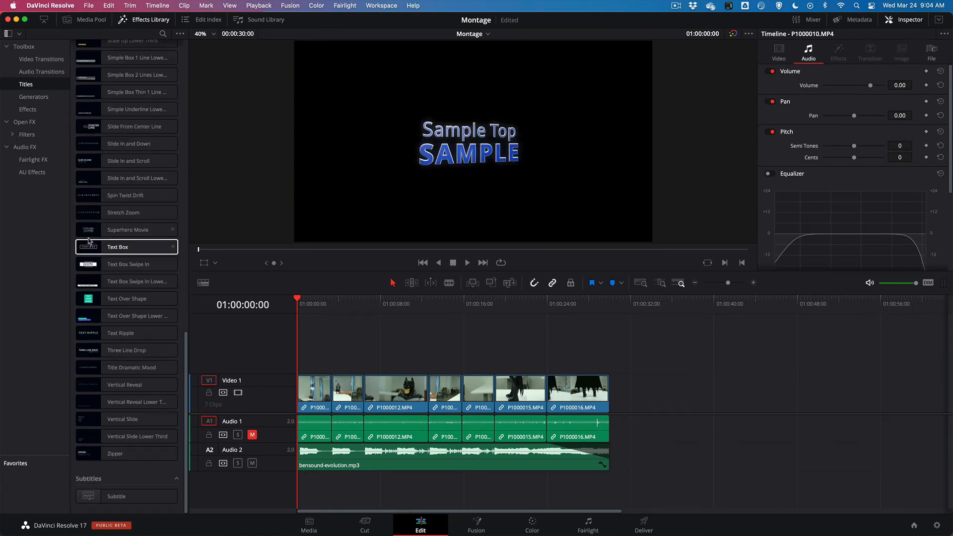
pyautogui.moveTo(87, 234); pyautogui.dragTo(304, 367)
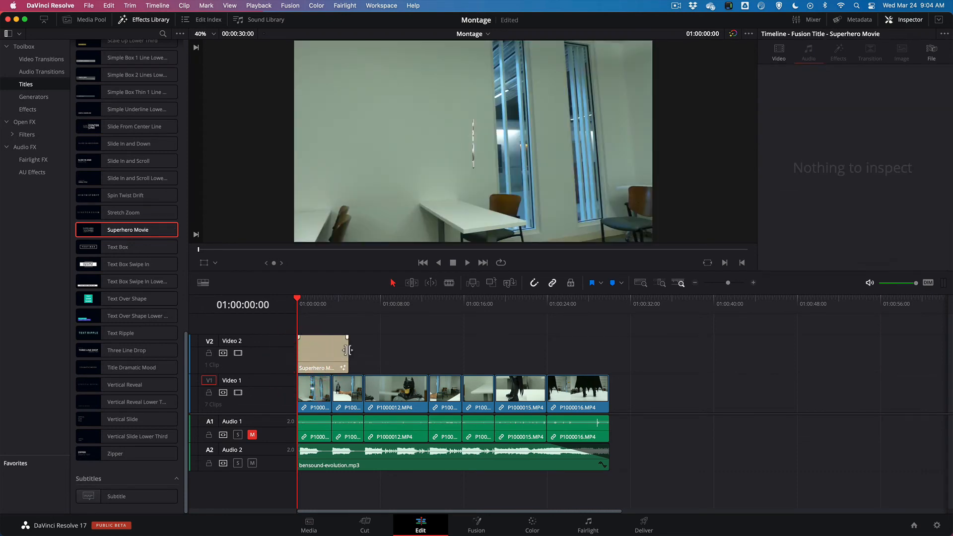
pyautogui.moveTo(346, 350); pyautogui.dragTo(330, 349)
# Set the opening title's bottom text to BATMAN and clear its top text
pyautogui.click(308, 310)
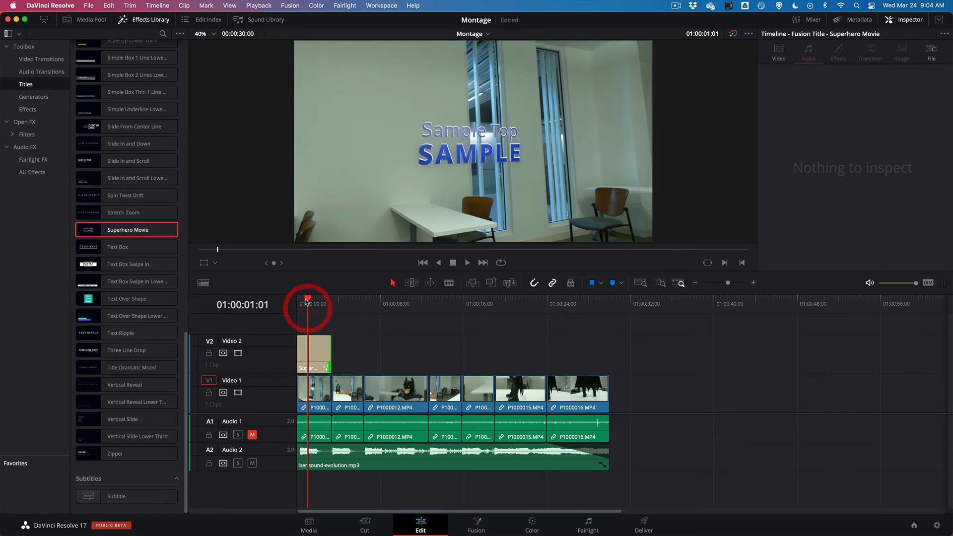
pyautogui.click(312, 356)
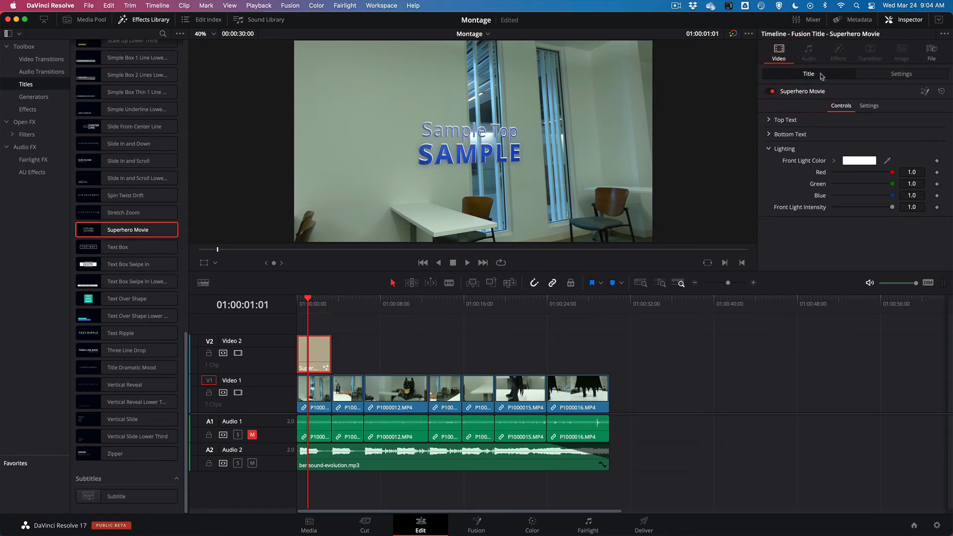
pyautogui.click(768, 120)
pyautogui.click(768, 120)
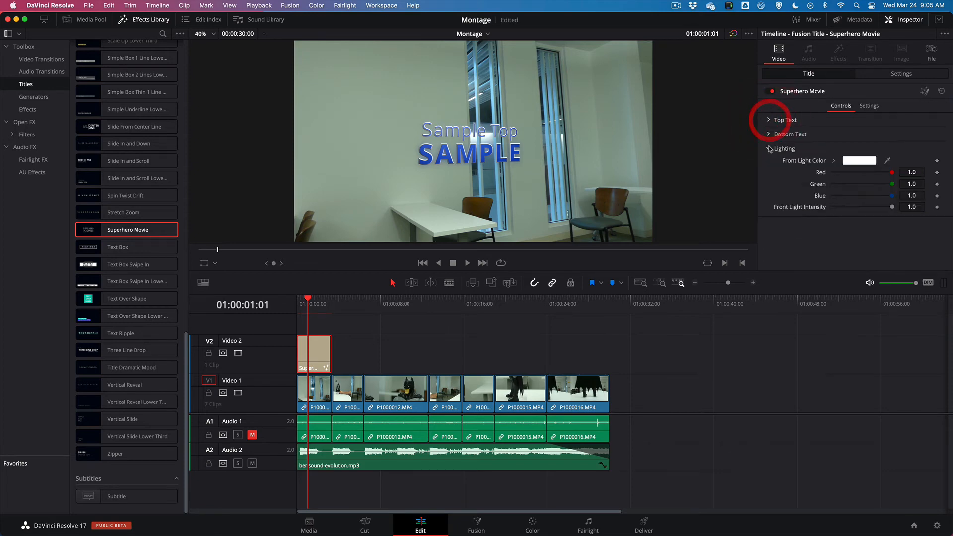
pyautogui.click(769, 134)
pyautogui.doubleClick(765, 171)
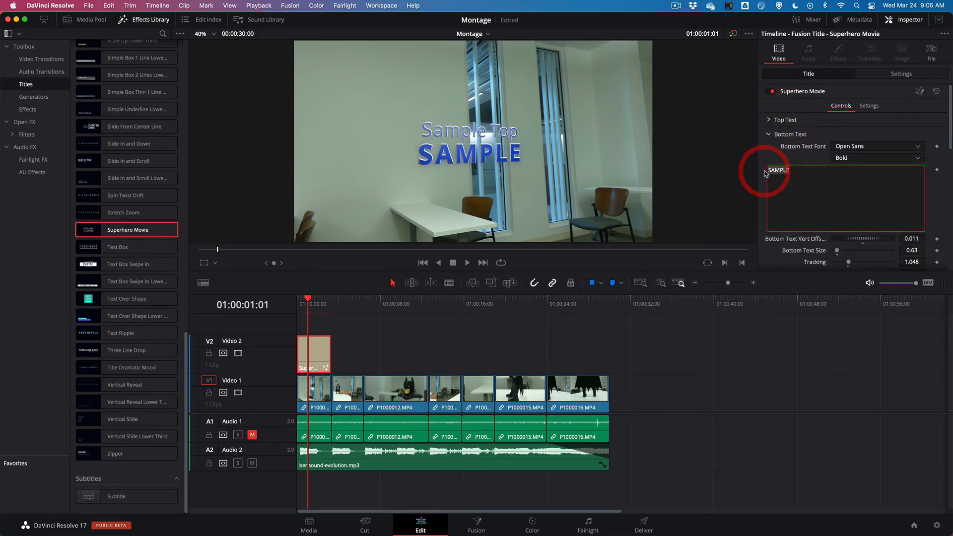
pyautogui.write('BATMAN')
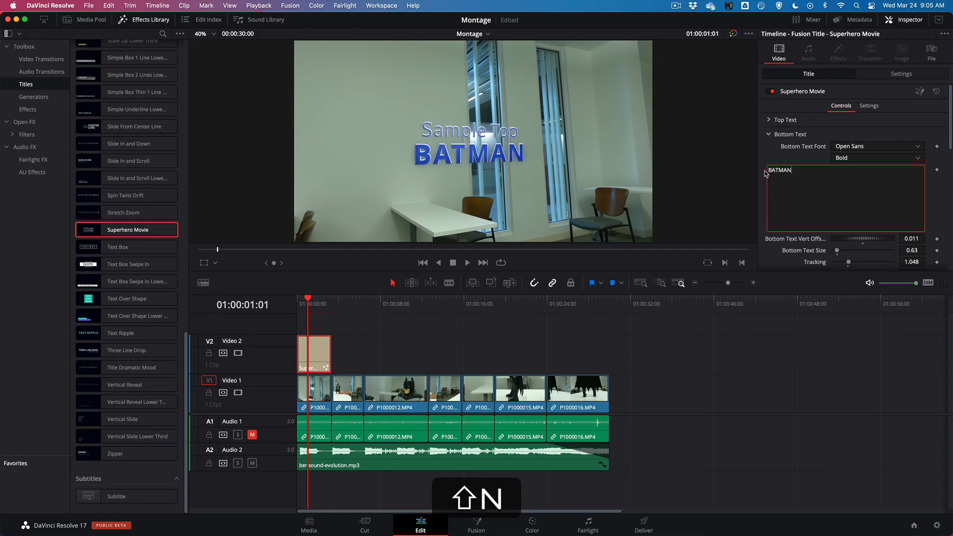
pyautogui.click(772, 120)
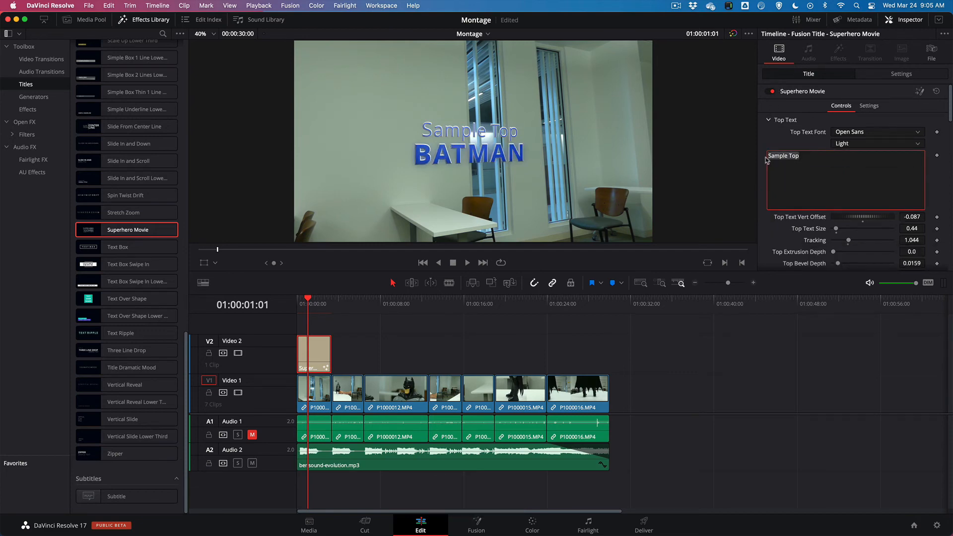
pyautogui.press('BackSpace')
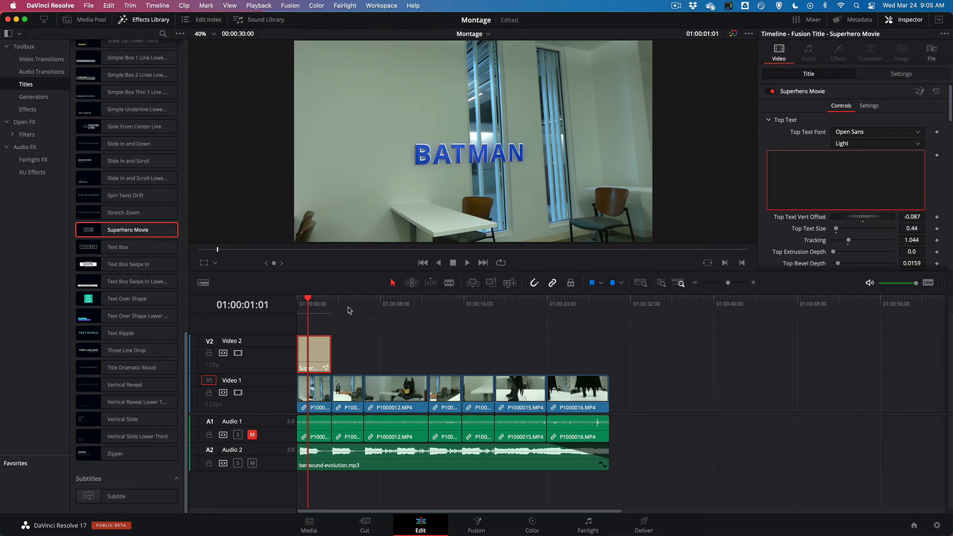
# Play the timeline from its start to check the opening title over the first clips
pyautogui.moveTo(304, 298); pyautogui.dragTo(297, 299)
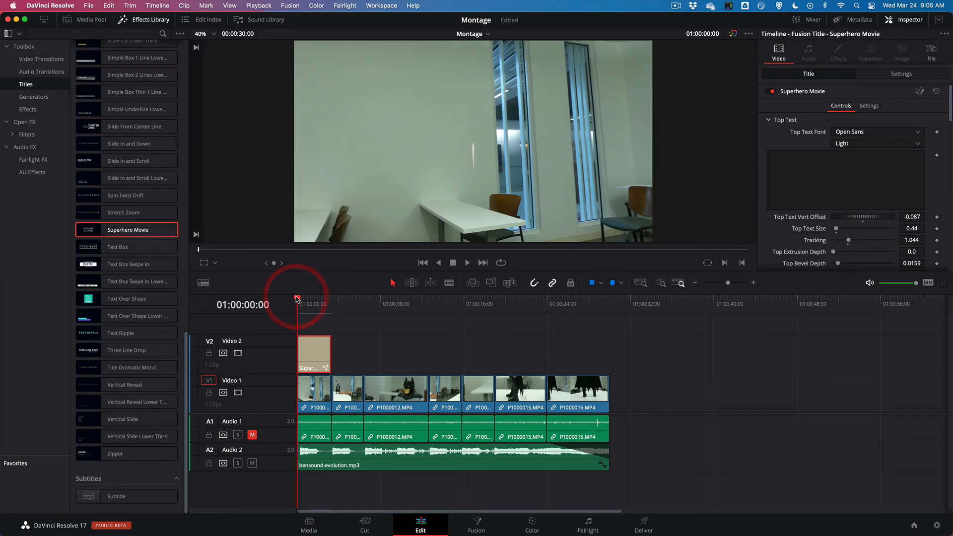
pyautogui.press('space')
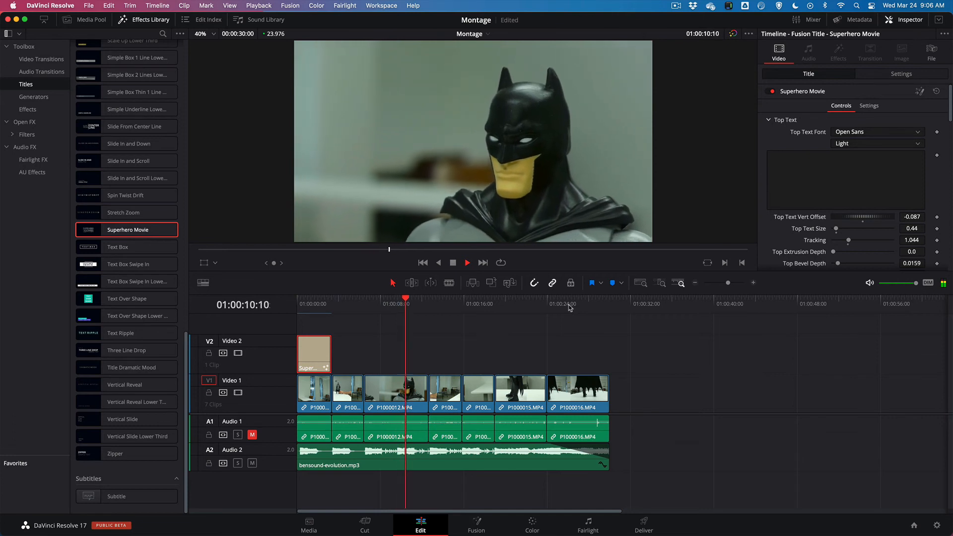
pyautogui.press('space')
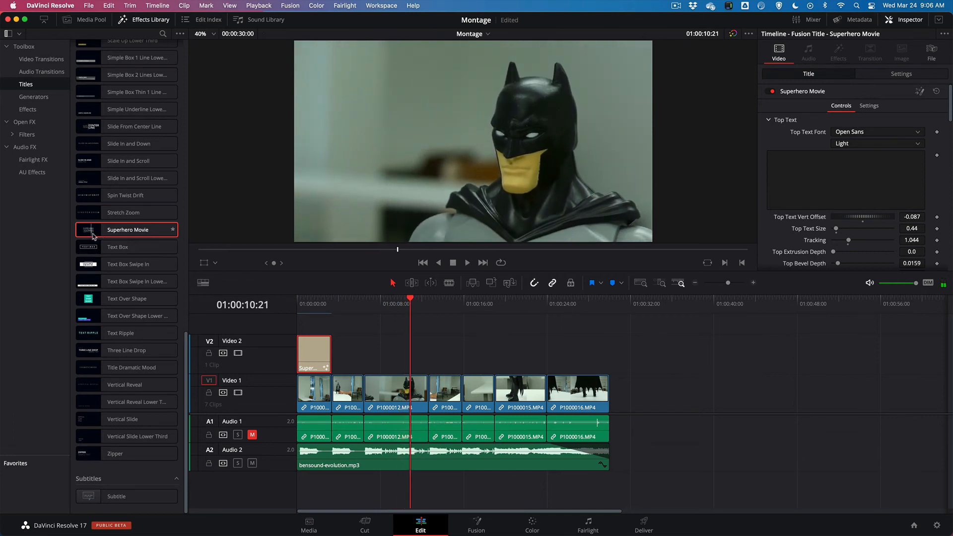
# Place a second Superhero Movie title on Video 2 above P1000016.MP4, ending at 01:00:30:00, and preview it at 01:00:27:12
pyautogui.moveTo(127, 229); pyautogui.dragTo(563, 362)
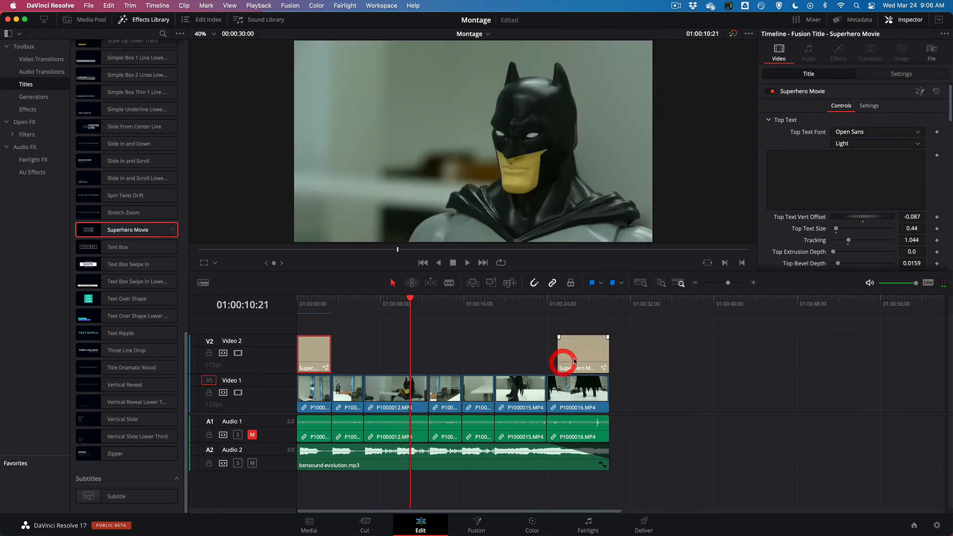
pyautogui.click(583, 304)
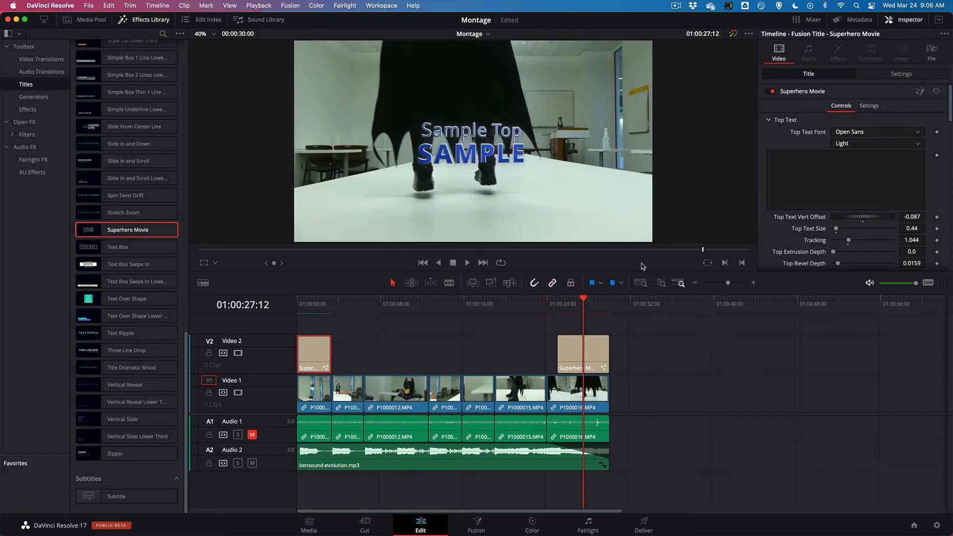
# Set the top text of the closing Superhero Movie title to "Directed By"
pyautogui.click(601, 349)
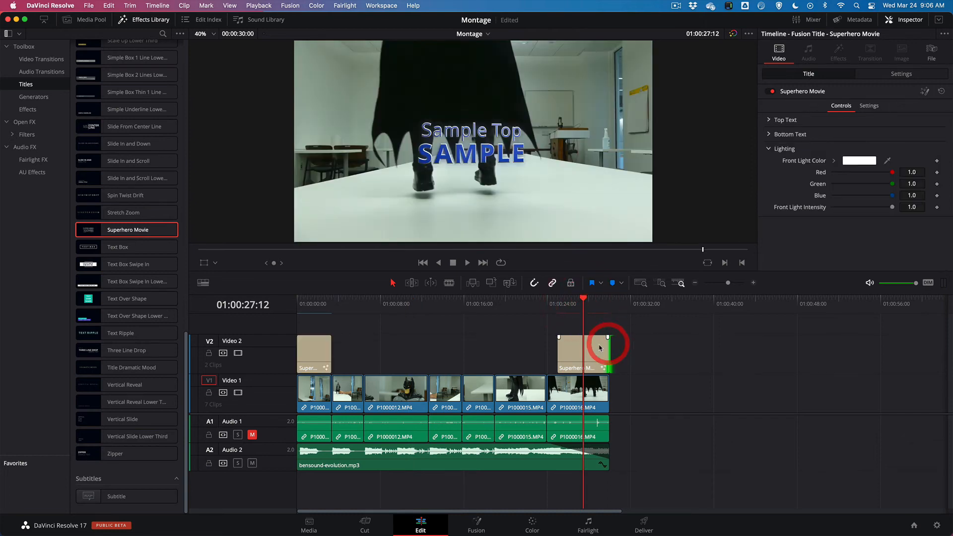
pyautogui.click(768, 120)
pyautogui.moveTo(800, 155); pyautogui.dragTo(750, 156)
pyautogui.write('Directed By')
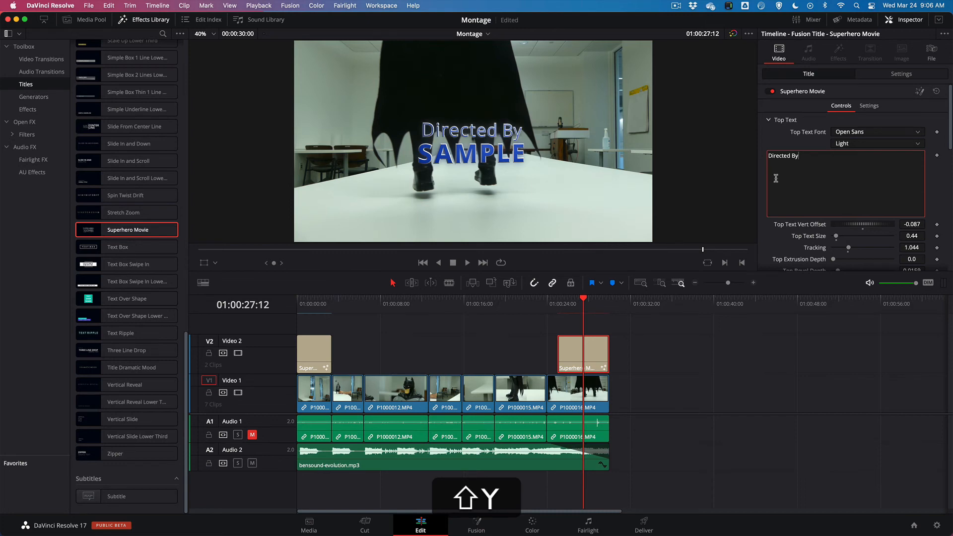
pyautogui.click(768, 120)
# Set the closing title's bottom text to BATMAN
pyautogui.click(768, 134)
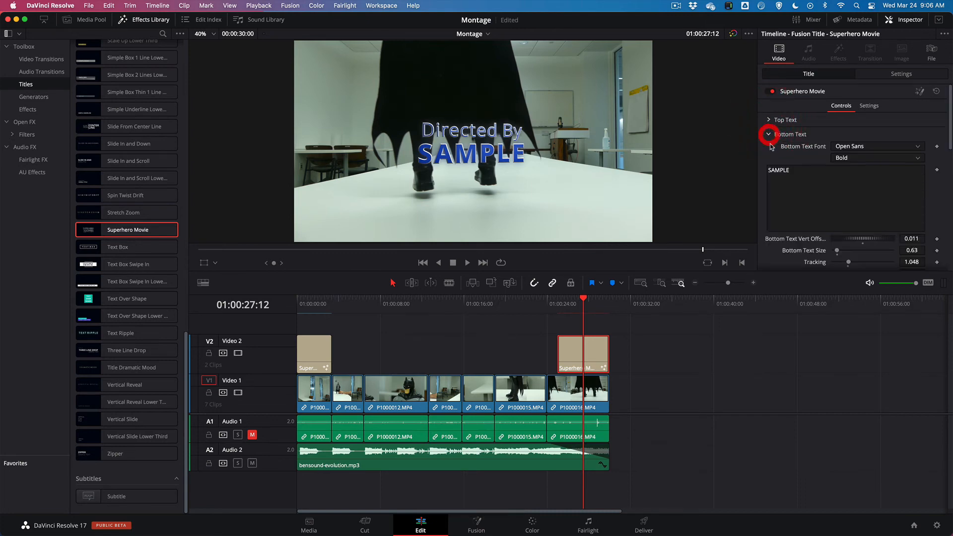
pyautogui.moveTo(789, 170); pyautogui.dragTo(755, 170)
pyautogui.write('Batman')
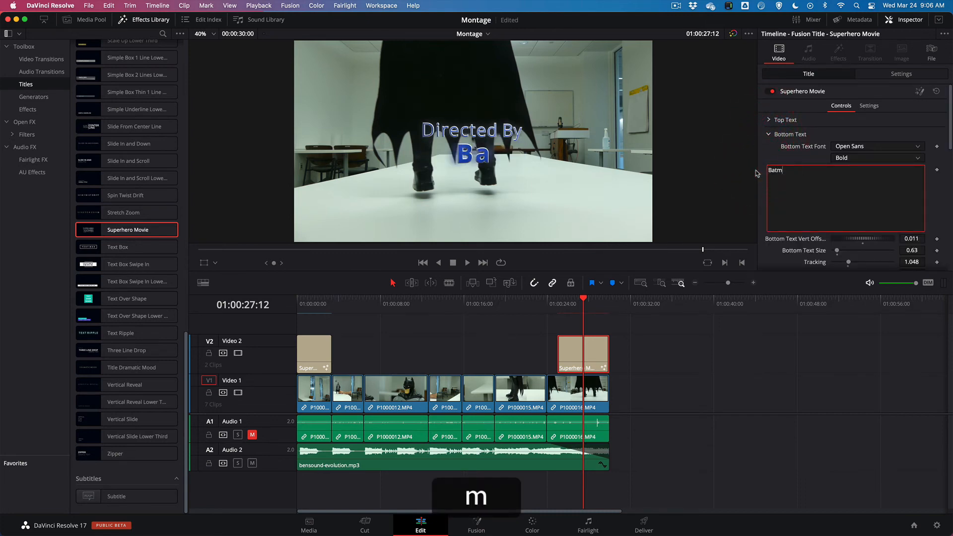
pyautogui.press('BackSpace')
pyautogui.press('BackSpace')
pyautogui.press('BackSpace')
pyautogui.press('BackSpace')
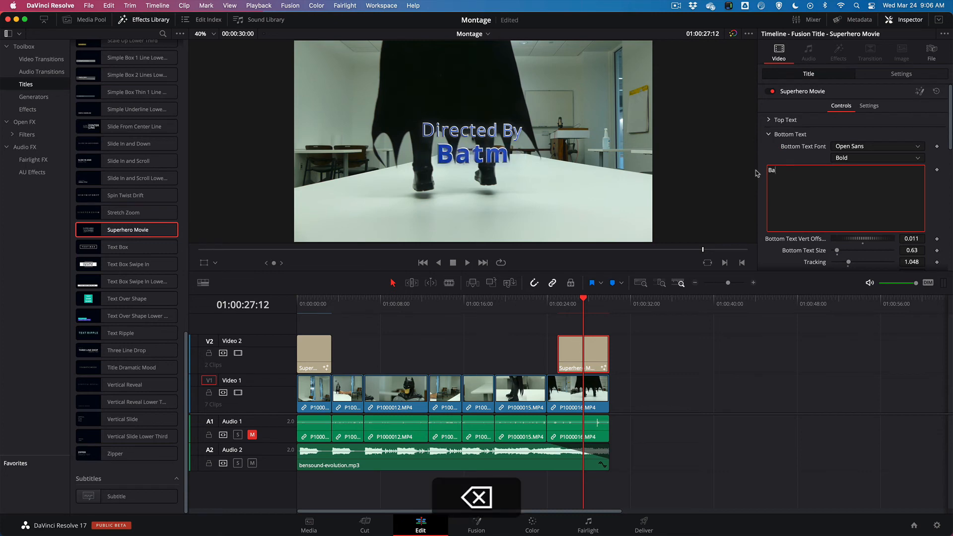
pyautogui.write('ATMAN')
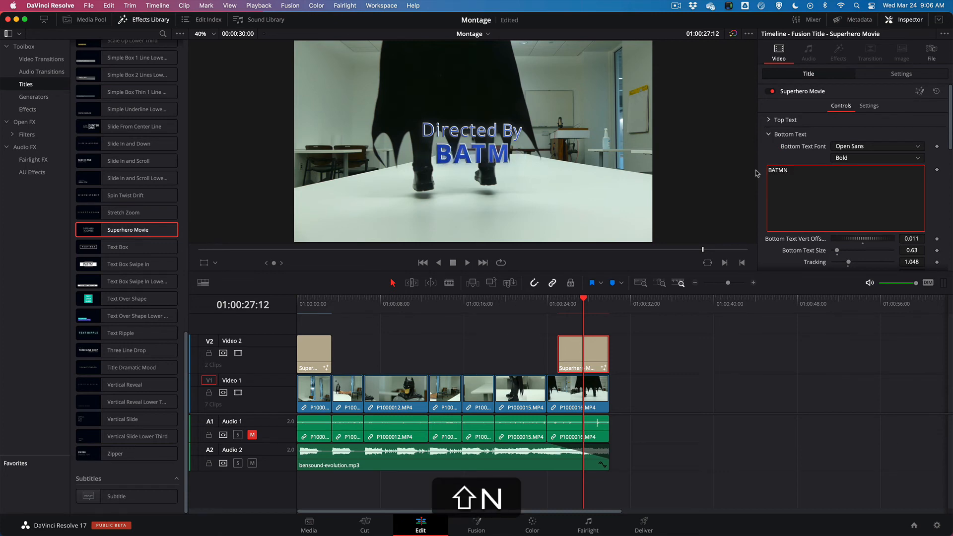
# Play the end of the timeline repeatedly from the closing title's start to check its animation
pyautogui.click(557, 304)
pyautogui.press('space')
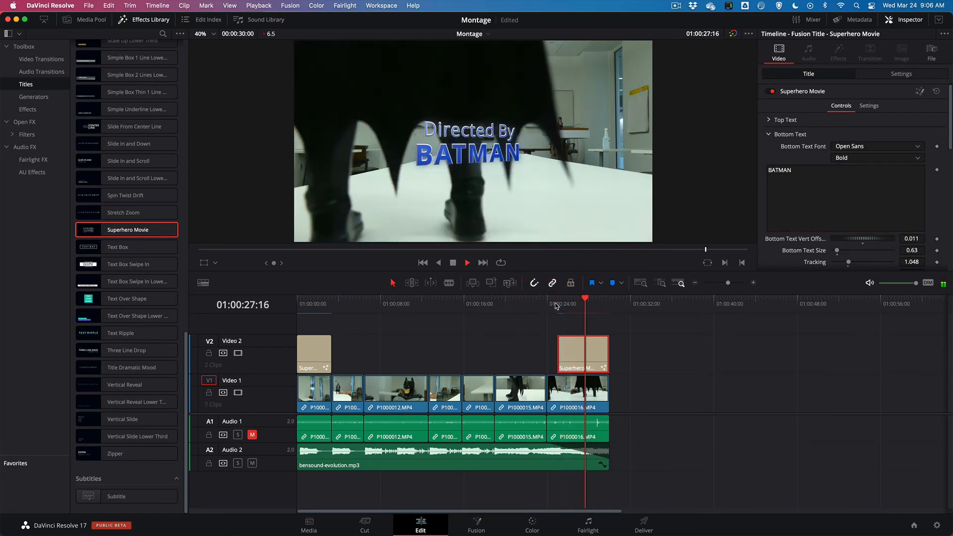
pyautogui.press('space')
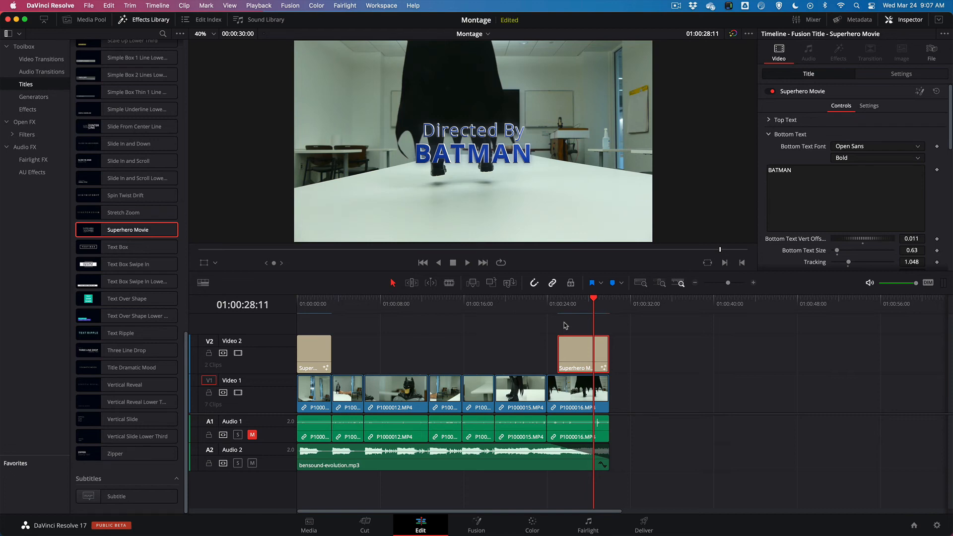
pyautogui.click(556, 300)
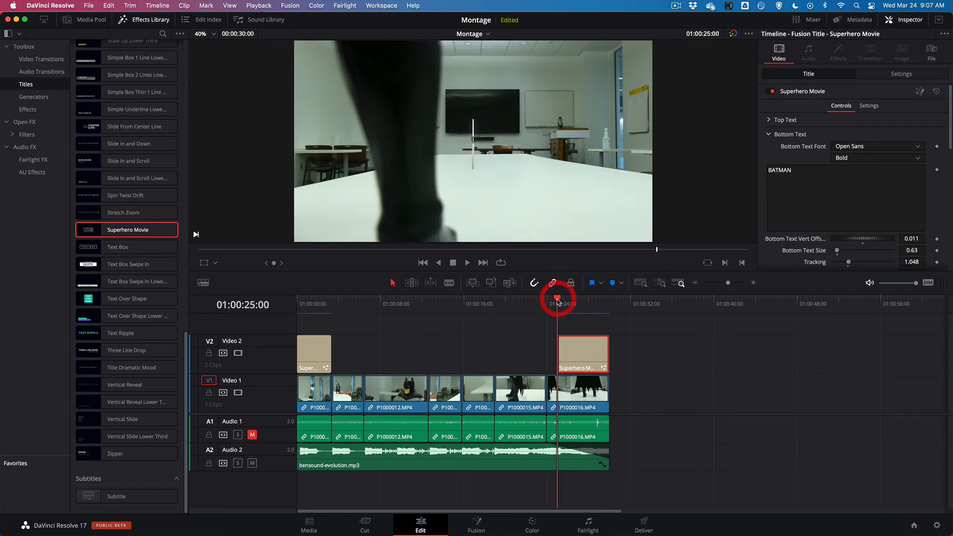
pyautogui.press('space')
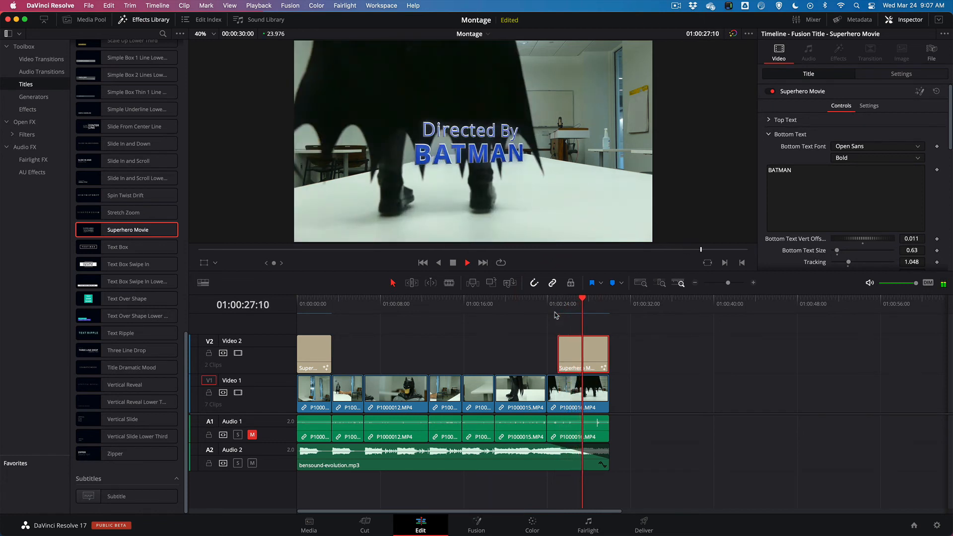
pyautogui.press('space')
pyautogui.click(555, 307)
pyautogui.press('space')
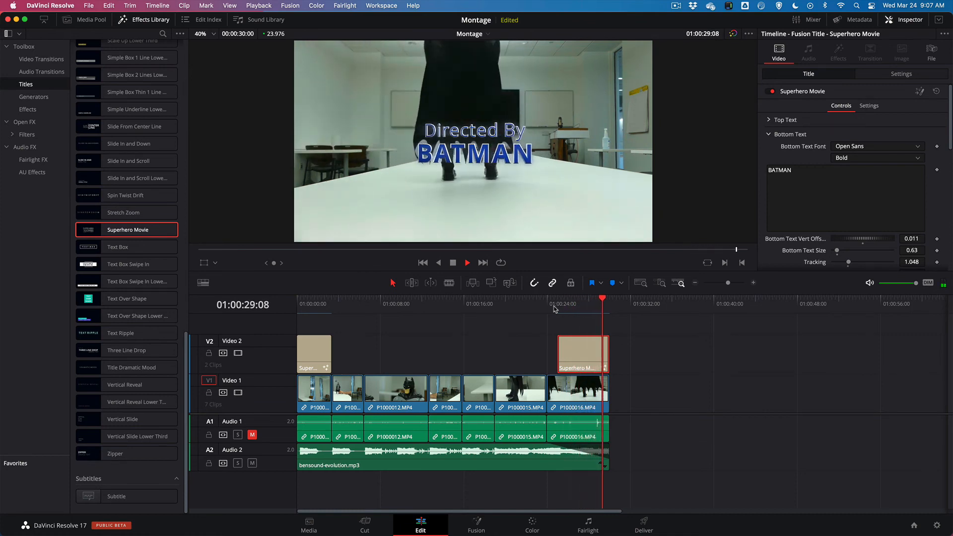
pyautogui.press('space')
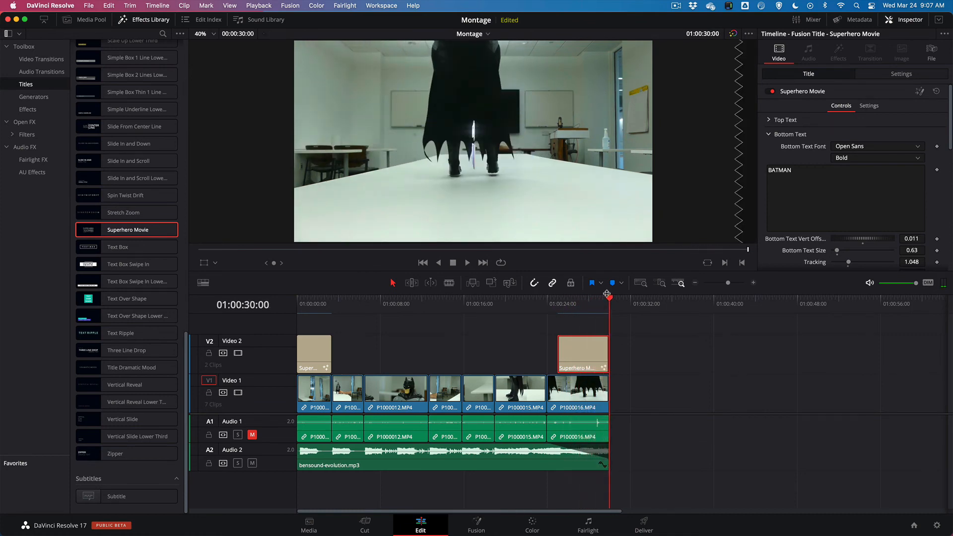
# Add a long fade-out to black at the end of P1000016.MP4's video and play the ending
pyautogui.click(601, 384)
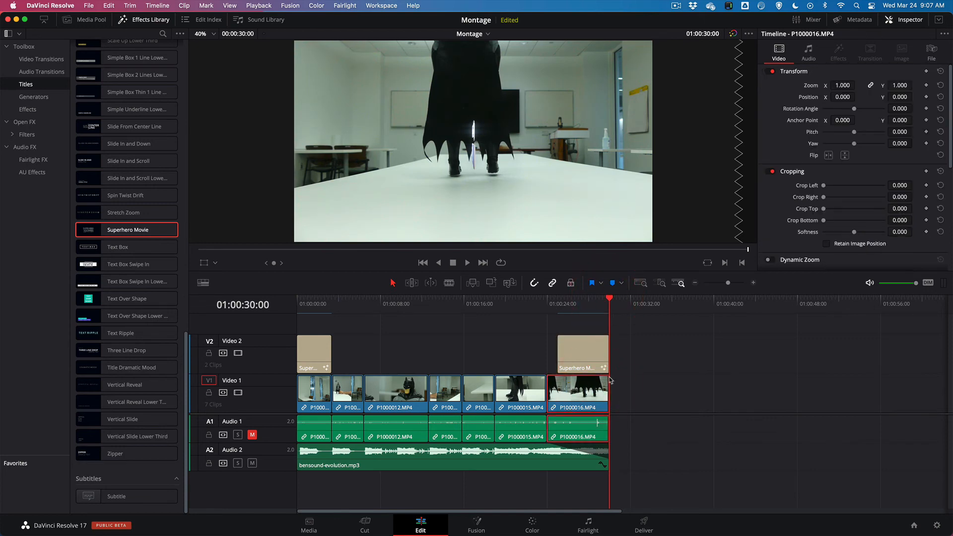
pyautogui.click(633, 397)
pyautogui.moveTo(608, 387); pyautogui.dragTo(573, 377)
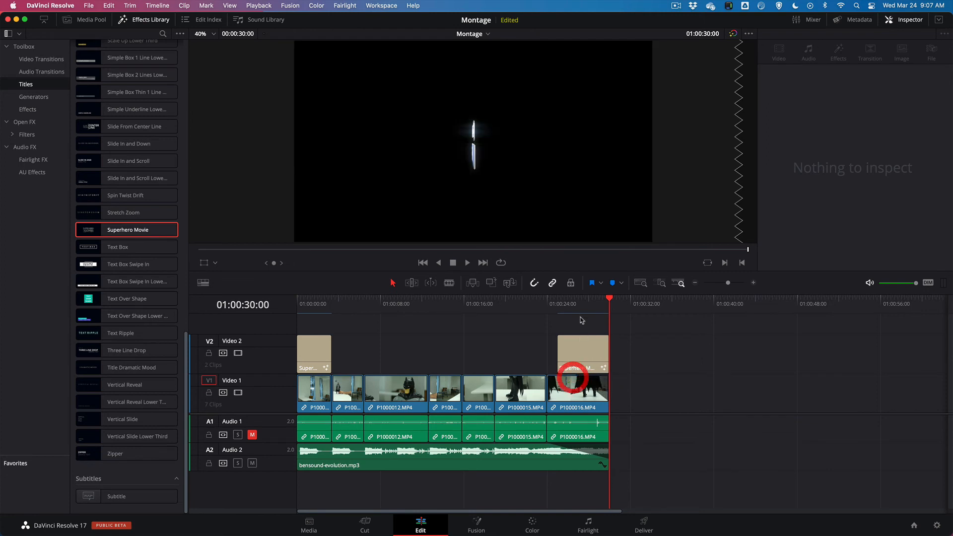
pyautogui.click(558, 303)
pyautogui.press('space')
# Move the closing title earlier on Video 2 to start with P1000016.MP4, and play the ending
pyautogui.moveTo(574, 349); pyautogui.dragTo(564, 348)
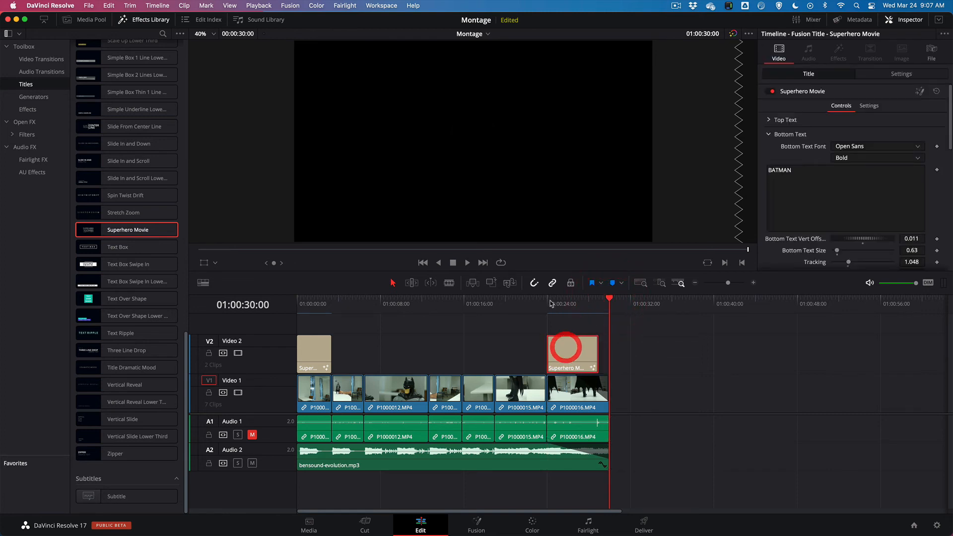
pyautogui.click(548, 302)
pyautogui.press('space')
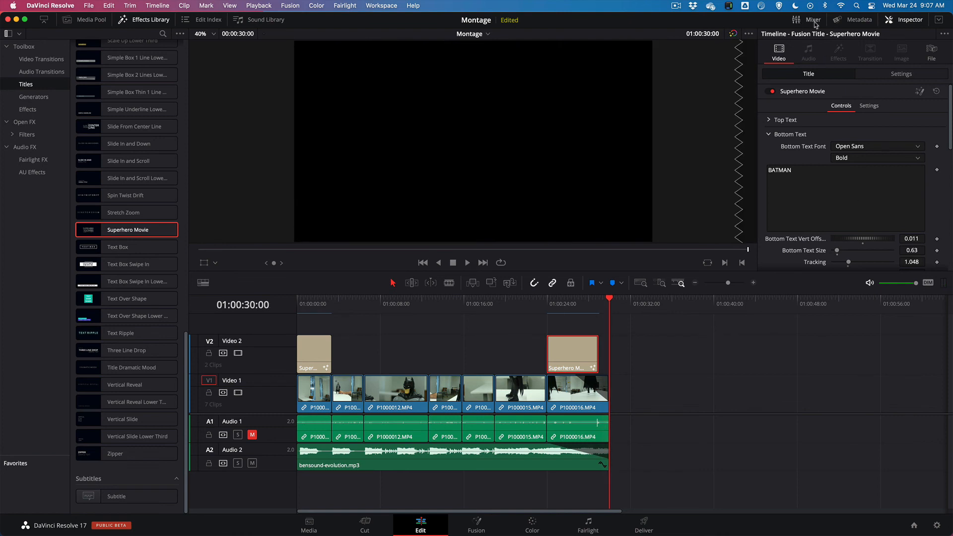
# Show the audio mixer and play the timeline from its start to check the music level on Audio 2
pyautogui.click(797, 23)
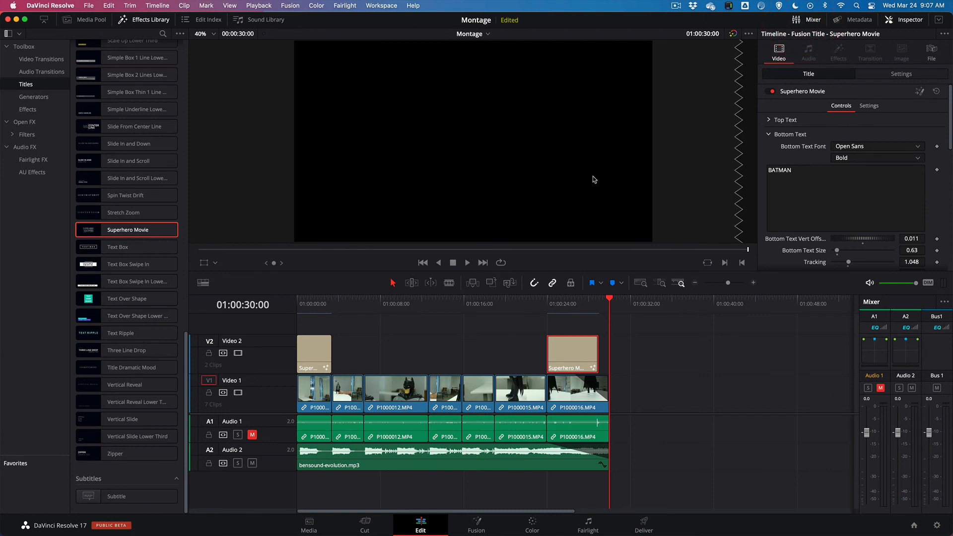
pyautogui.moveTo(426, 304); pyautogui.dragTo(296, 305)
pyautogui.press('space')
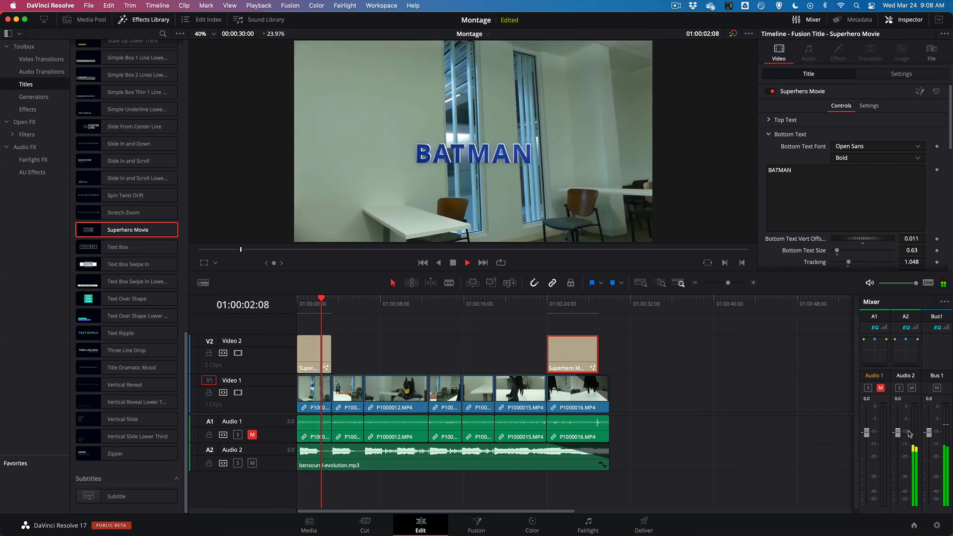
pyautogui.moveTo(900, 437)
pyautogui.mouseDown()
pyautogui.moveTo(896, 426)
pyautogui.moveTo(897, 504)
pyautogui.moveTo(894, 433)
pyautogui.mouseUp()
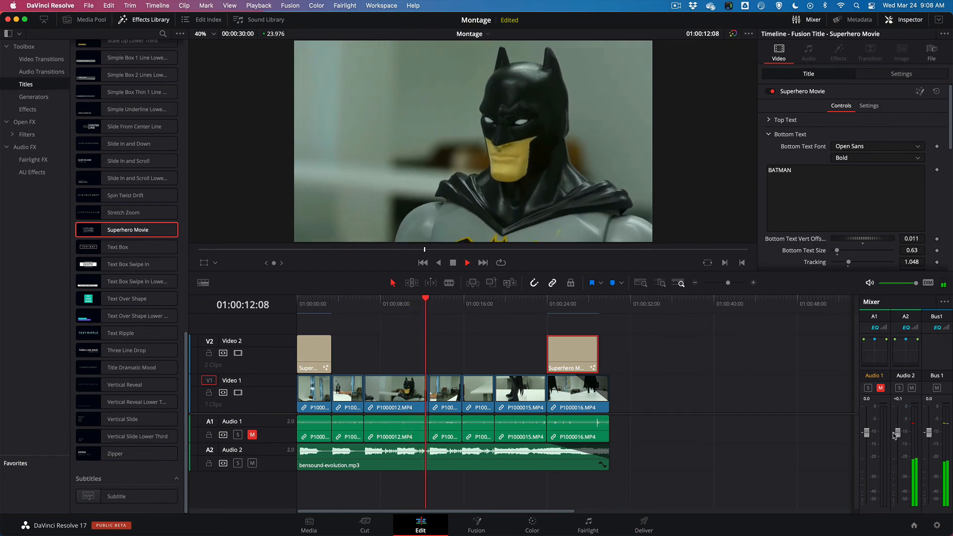
pyautogui.press('space')
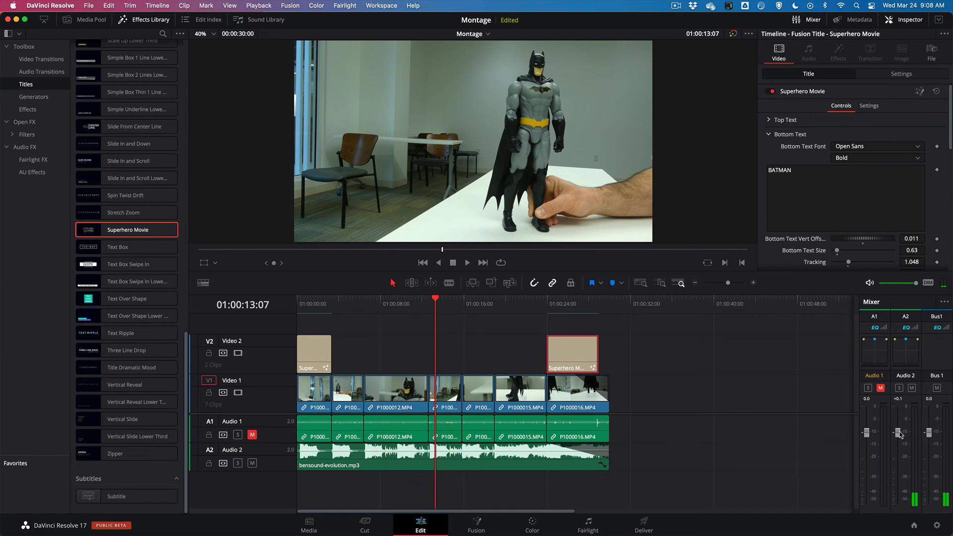
# Lower the Audio 2 track level to -6.5 dB and play from 01:00:12:15 to check the music
pyautogui.press('space')
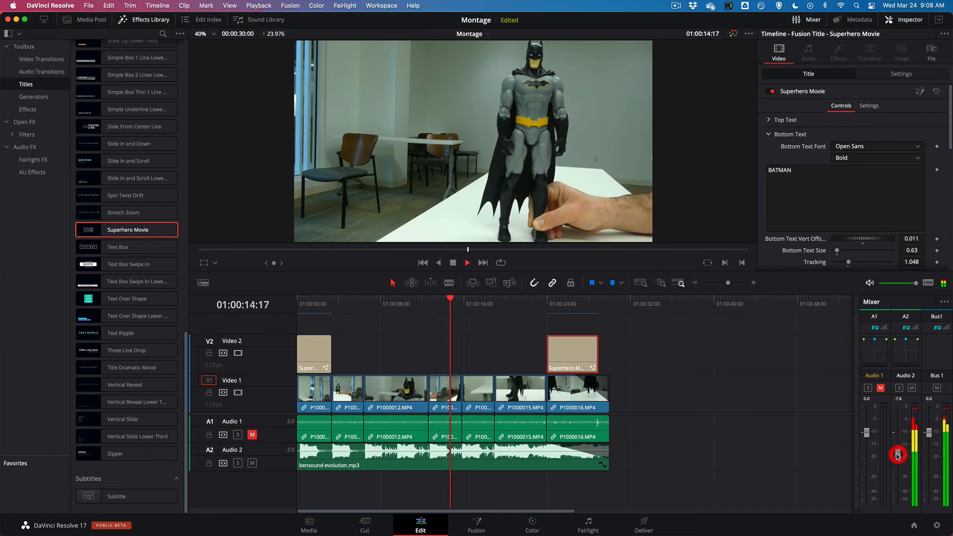
pyautogui.moveTo(899, 433)
pyautogui.mouseDown()
pyautogui.moveTo(897, 460)
pyautogui.moveTo(897, 449)
pyautogui.mouseUp()
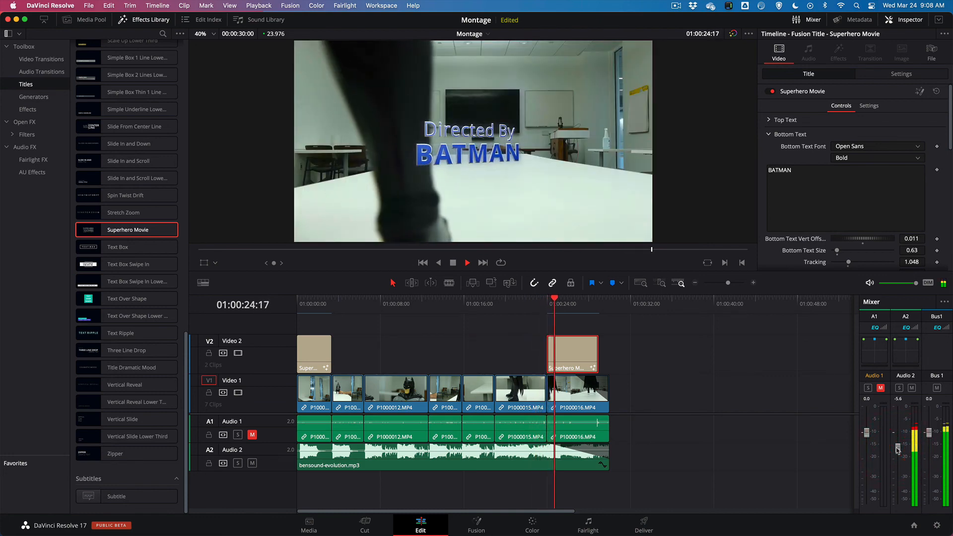
pyautogui.press('space')
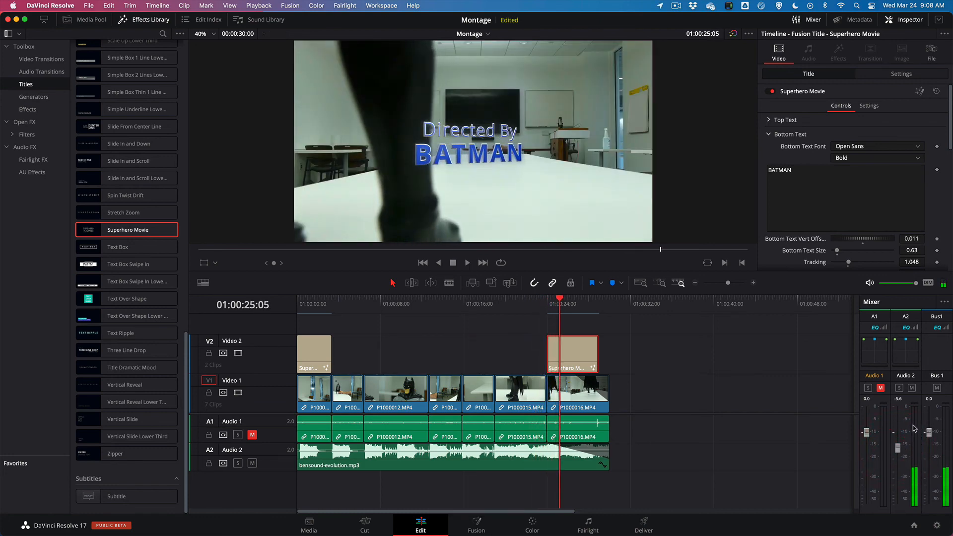
pyautogui.moveTo(897, 447); pyautogui.dragTo(897, 454)
pyautogui.click(898, 454)
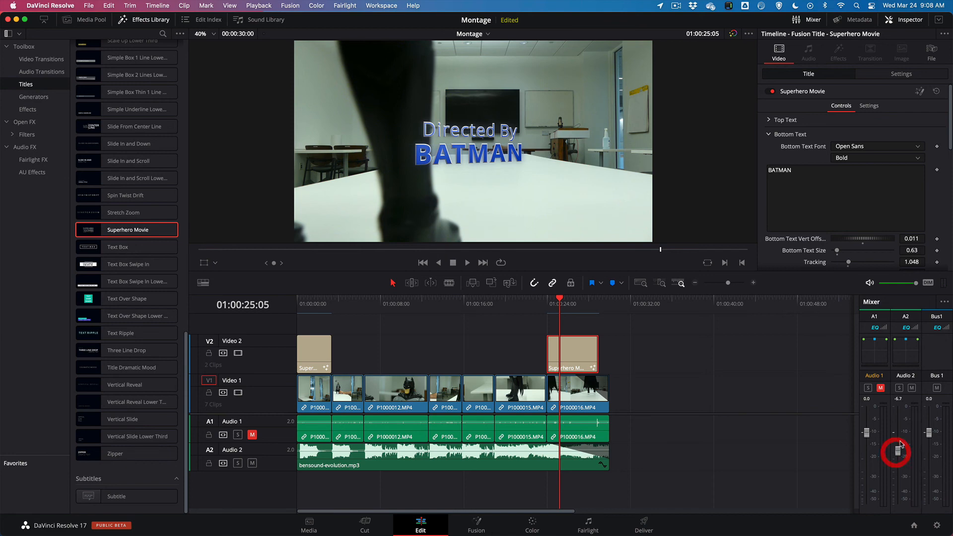
pyautogui.click(897, 454)
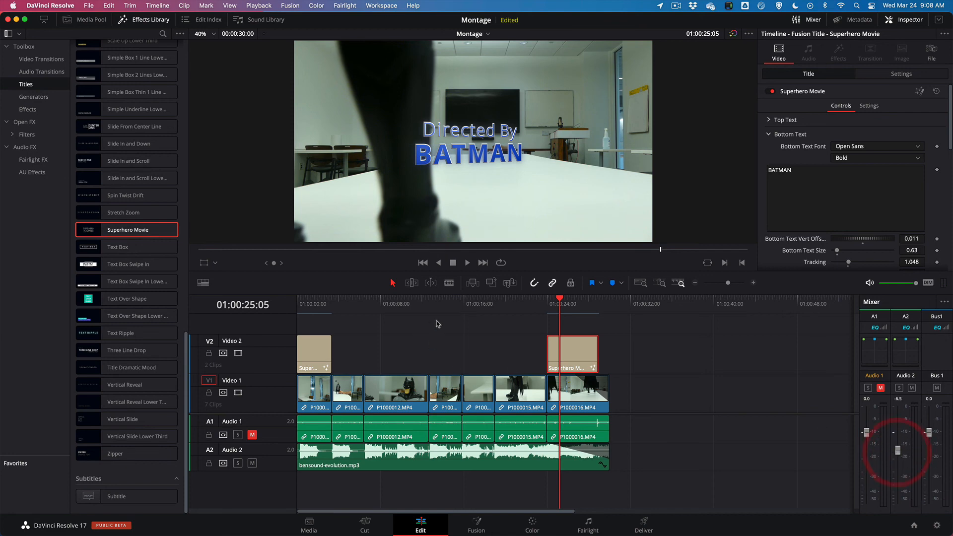
pyautogui.click(424, 307)
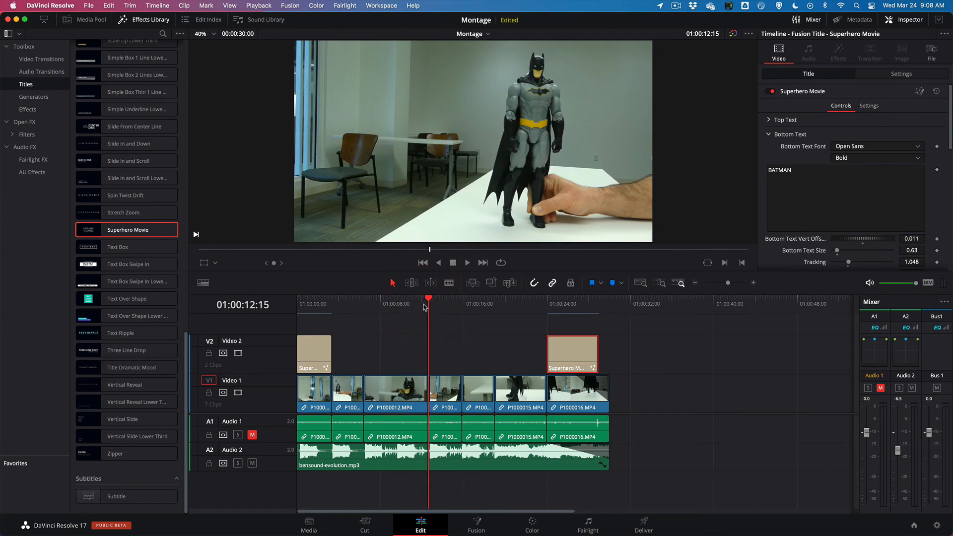
pyautogui.press('space')
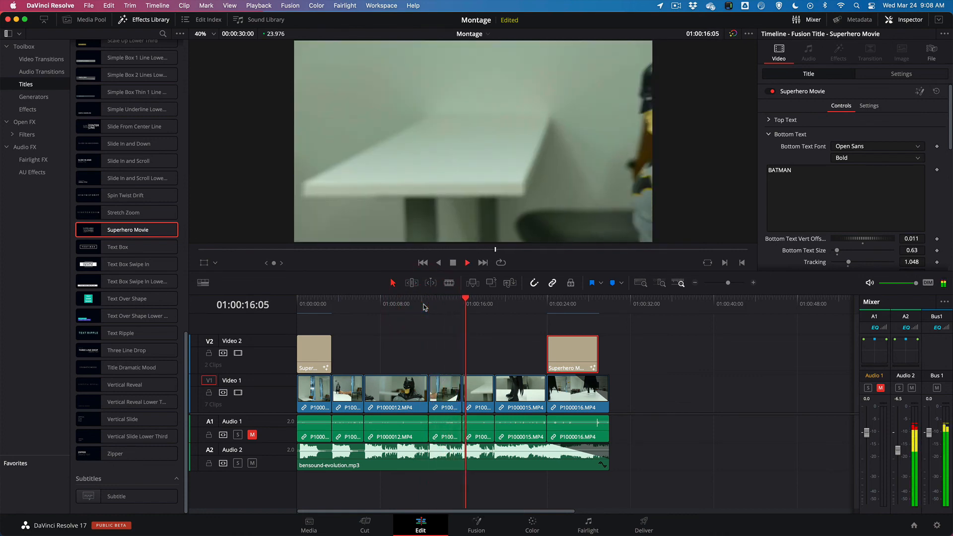
pyautogui.press('space')
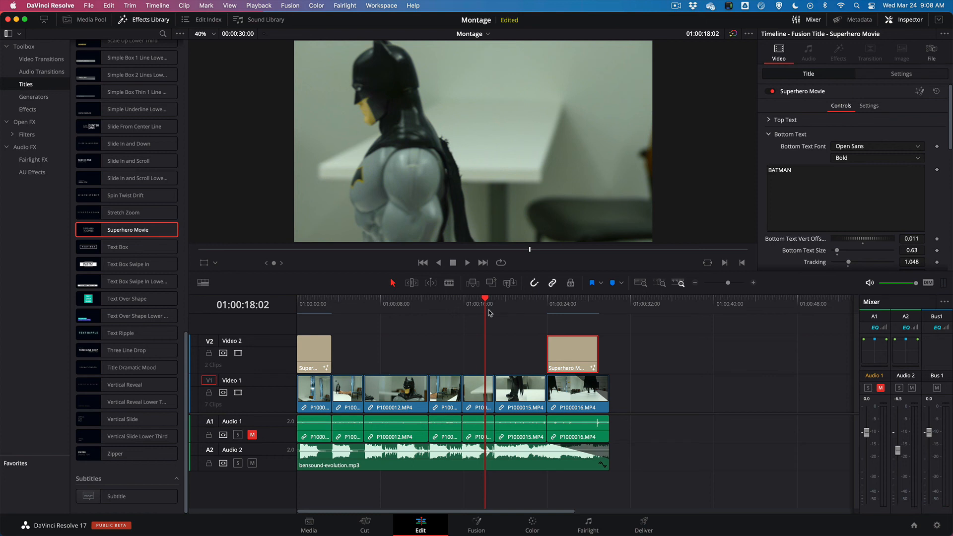
# Save the project, switch to the Deliver page and set the render filename to Batman Montage
pyautogui.press('super+s')
pyautogui.click(644, 523)
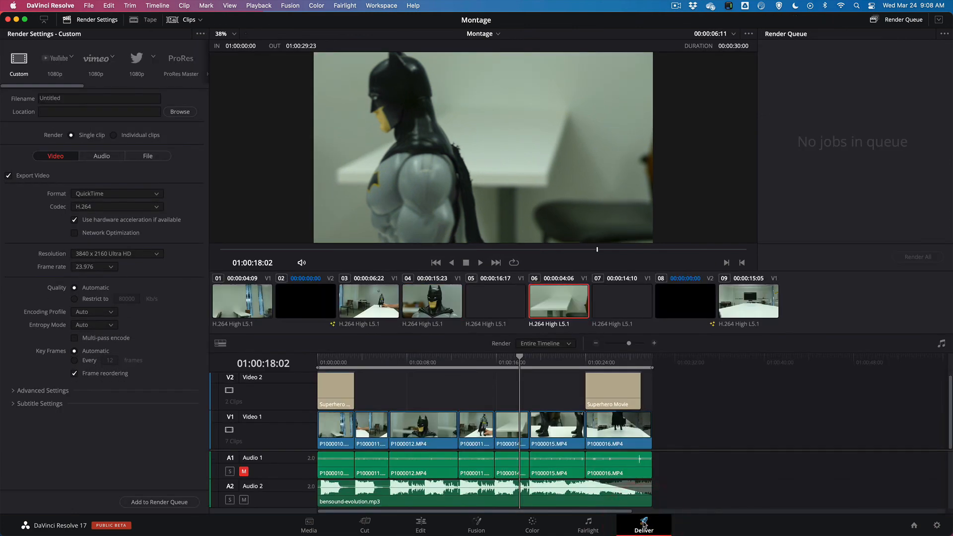
pyautogui.click(91, 101)
pyautogui.write('B')
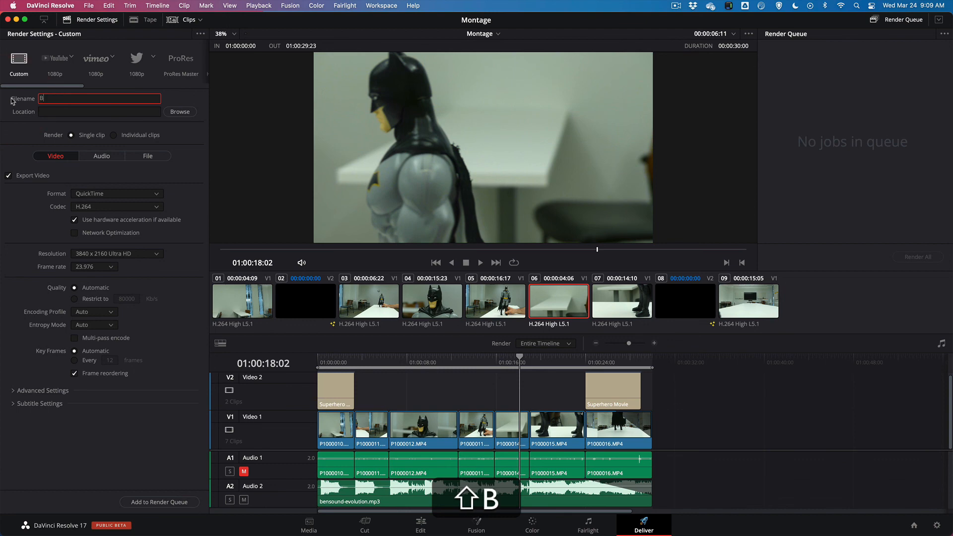
pyautogui.write('atman Mont')
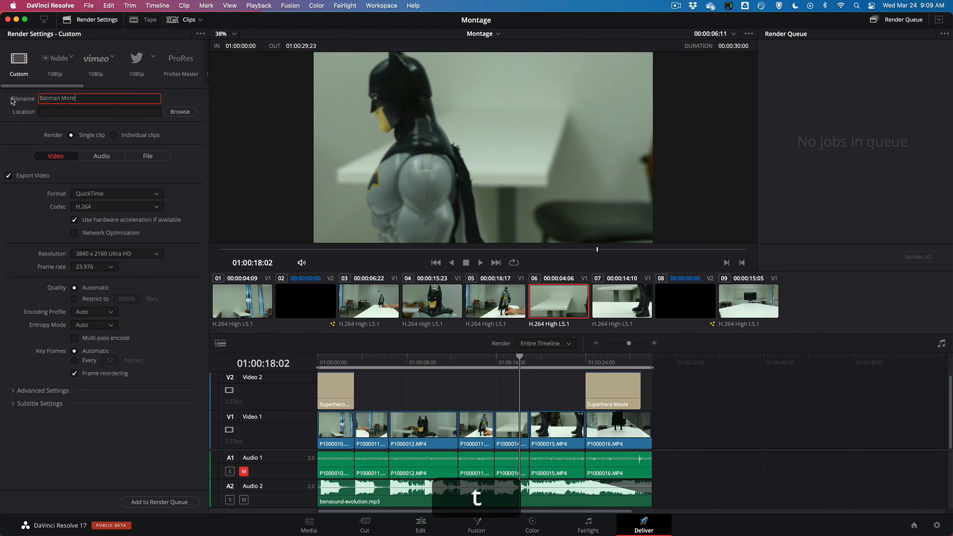
pyautogui.write('age')
# Browse for the render location and create an Exports folder inside the Montage folder on the Temp drive
pyautogui.click(180, 112)
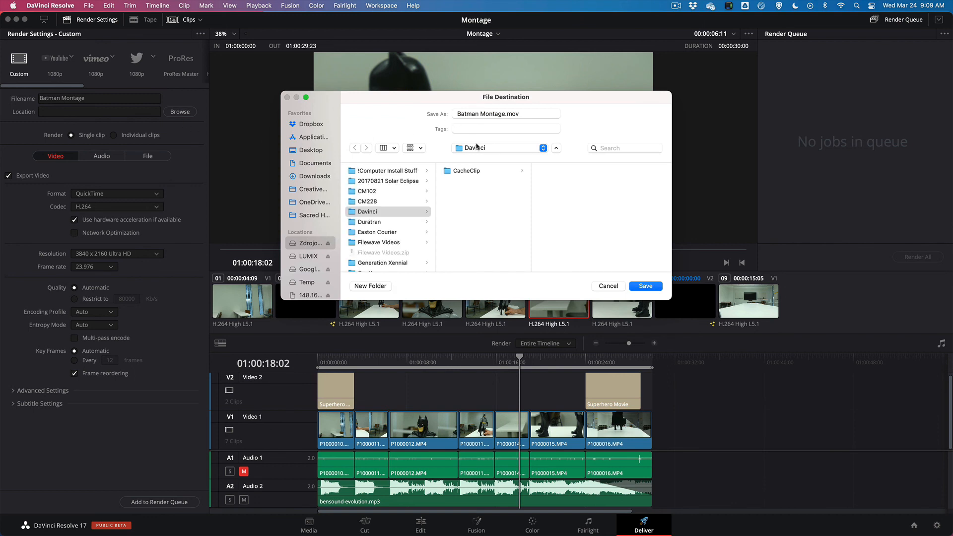
pyautogui.click(304, 282)
pyautogui.click(373, 191)
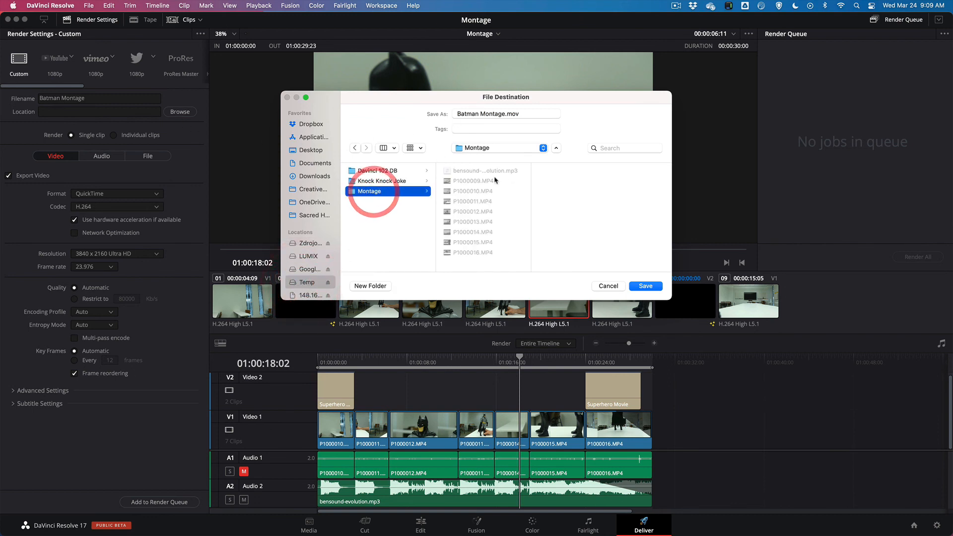
pyautogui.click(377, 286)
pyautogui.write('Ex')
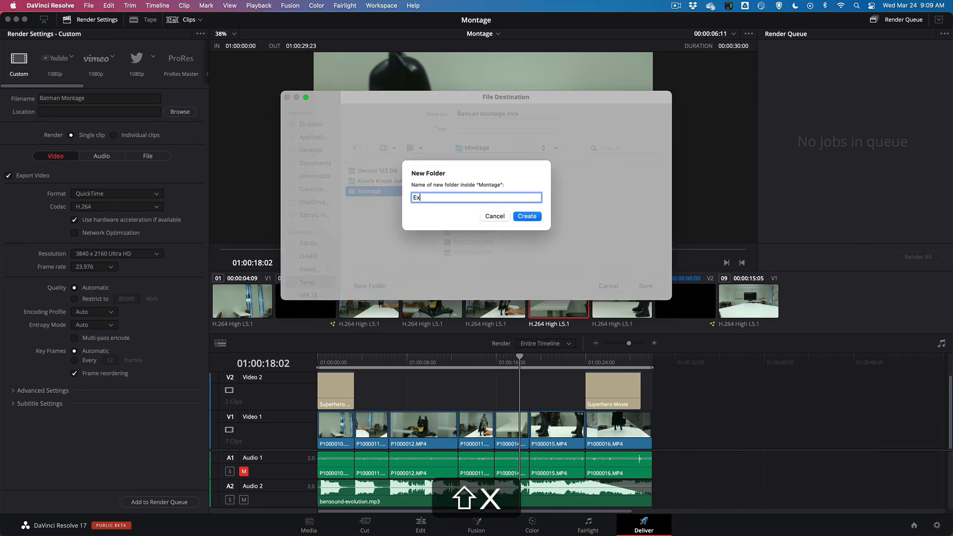
pyautogui.write('ports')
pyautogui.press('Return')
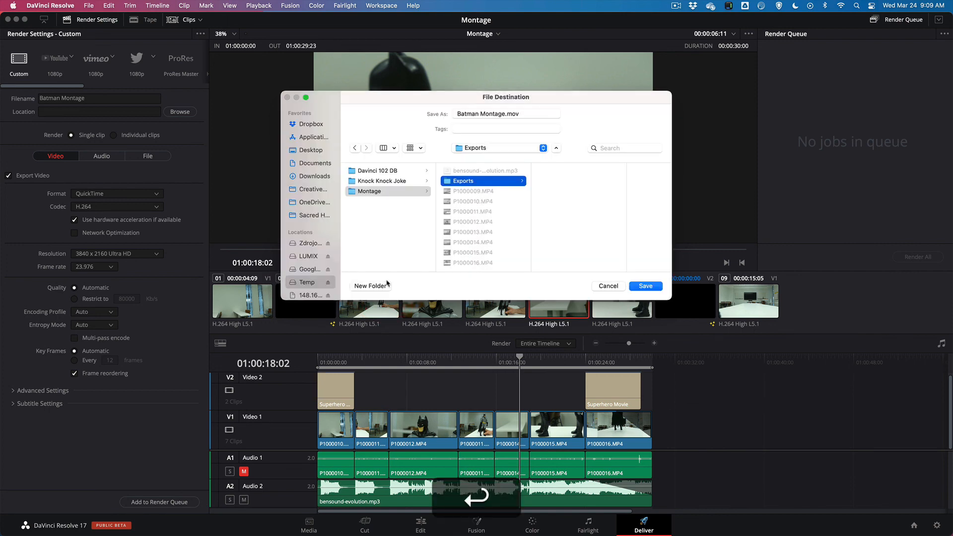
# Confirm the Exports folder as the render location and set the video format to MP4 with the H.265 codec
pyautogui.click(645, 286)
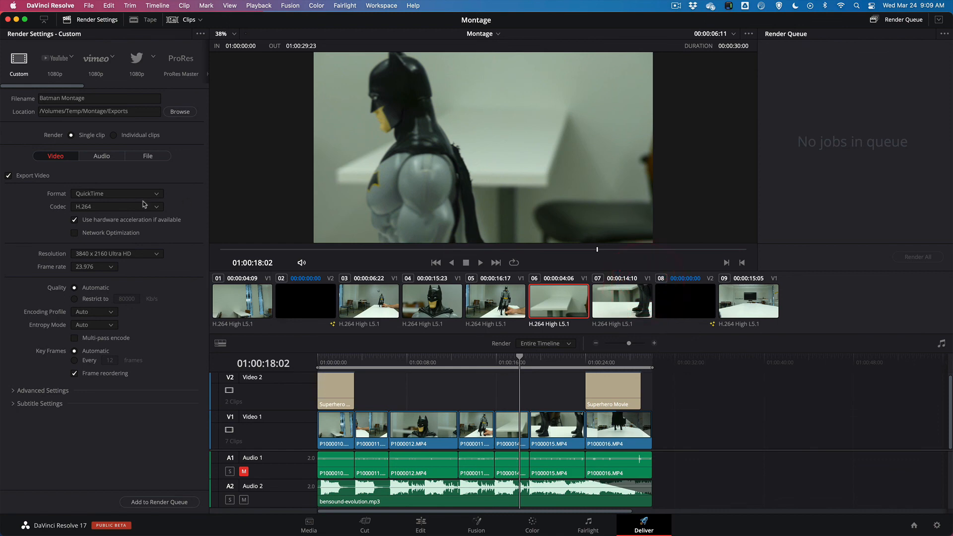
pyautogui.click(145, 194)
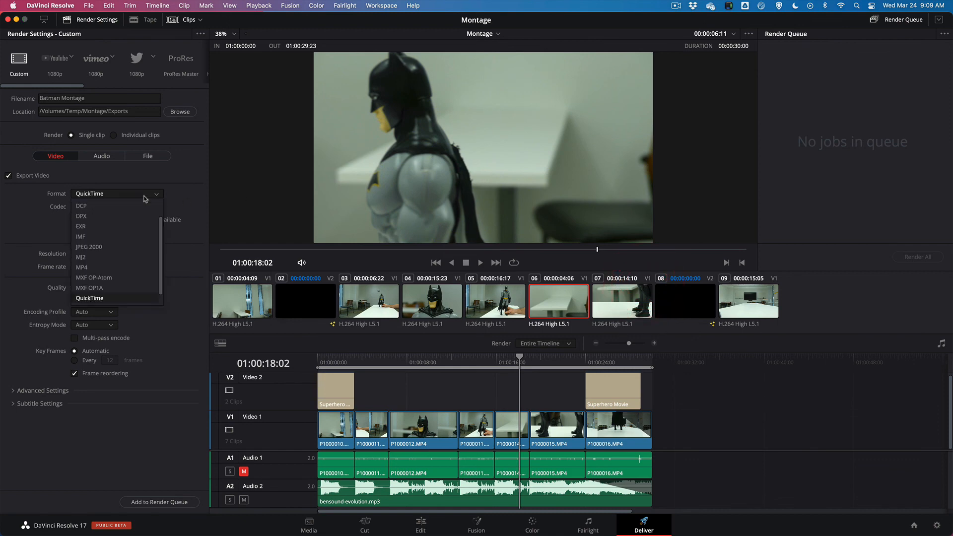
pyautogui.click(82, 267)
pyautogui.click(98, 206)
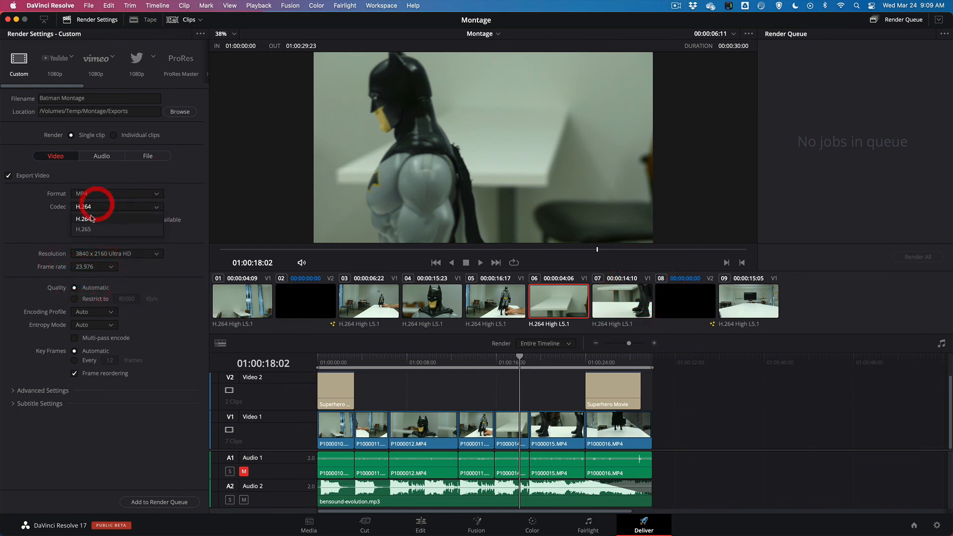
pyautogui.click(89, 229)
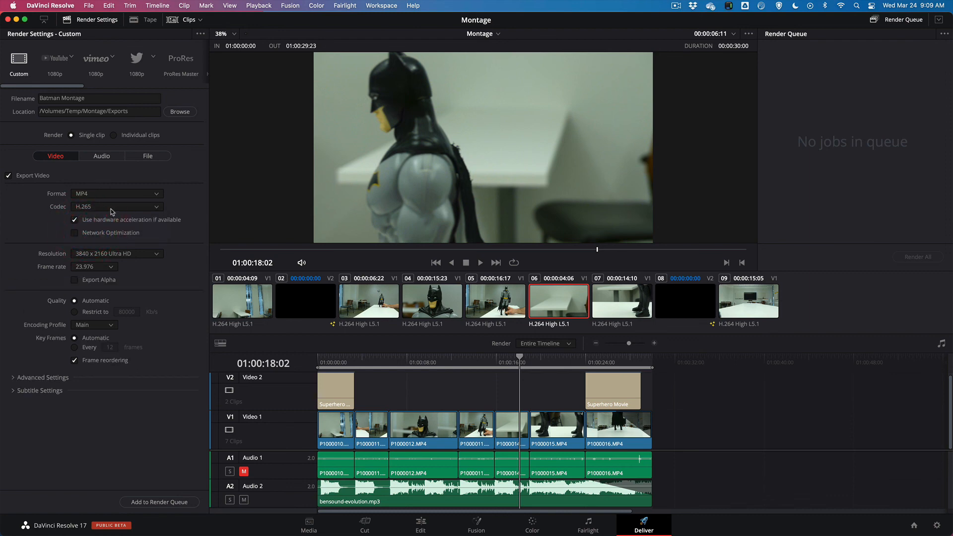
# Switch the video codec to H.264 and back to H.265
pyautogui.click(110, 209)
pyautogui.click(103, 219)
pyautogui.click(113, 208)
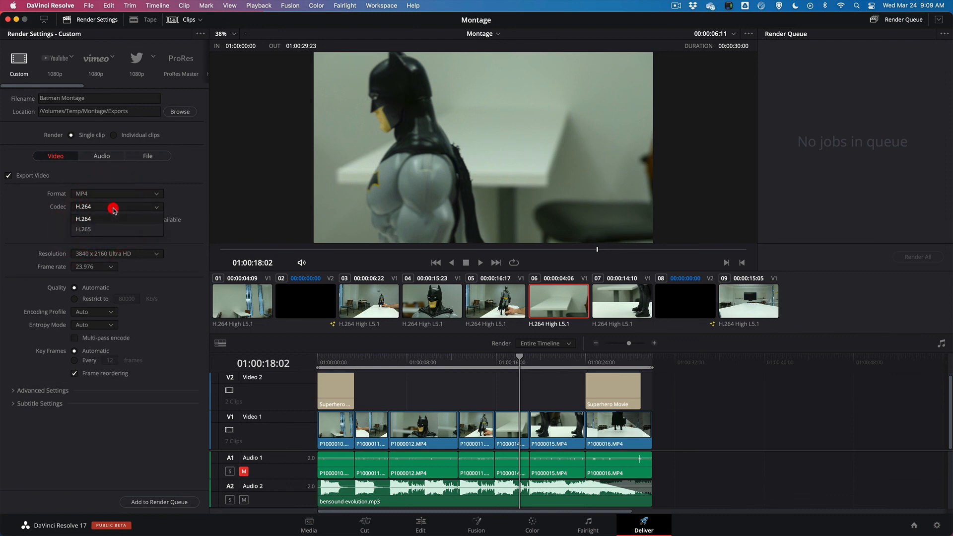
pyautogui.click(101, 228)
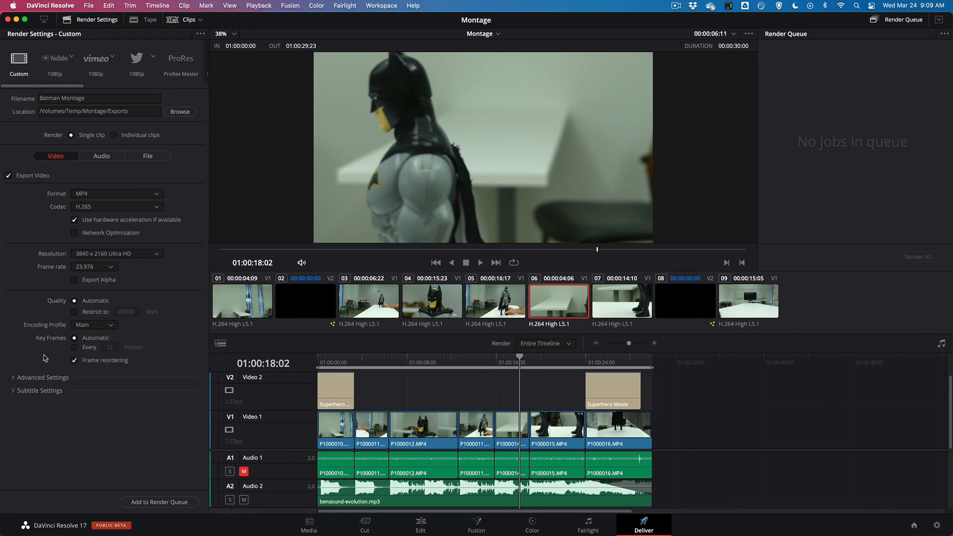
# Add the Batman Montage export to the render queue and start rendering all queued jobs
pyautogui.click(141, 502)
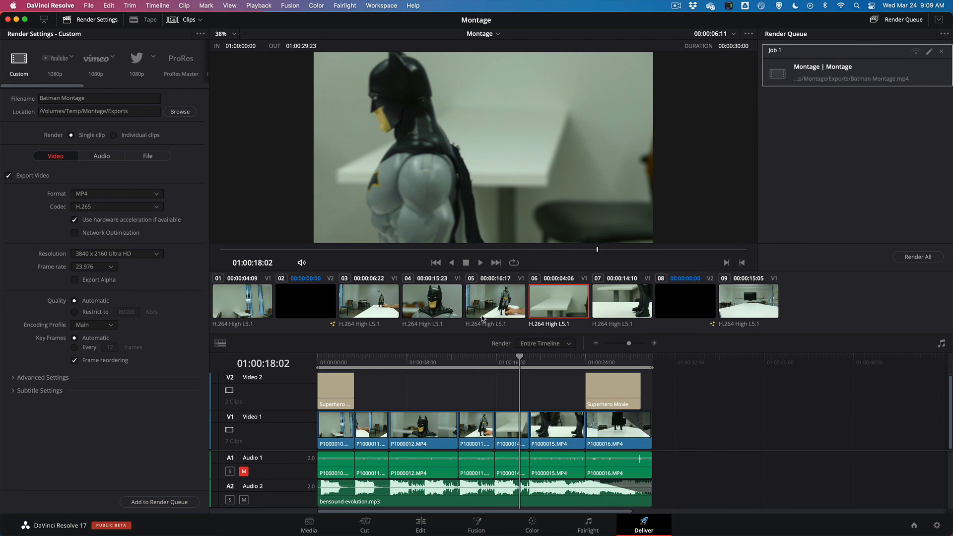
pyautogui.click(917, 258)
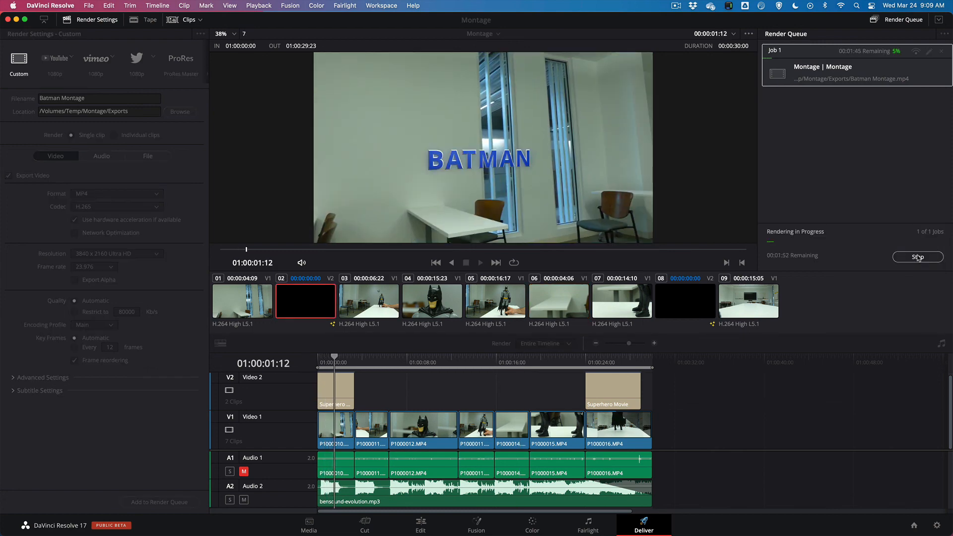